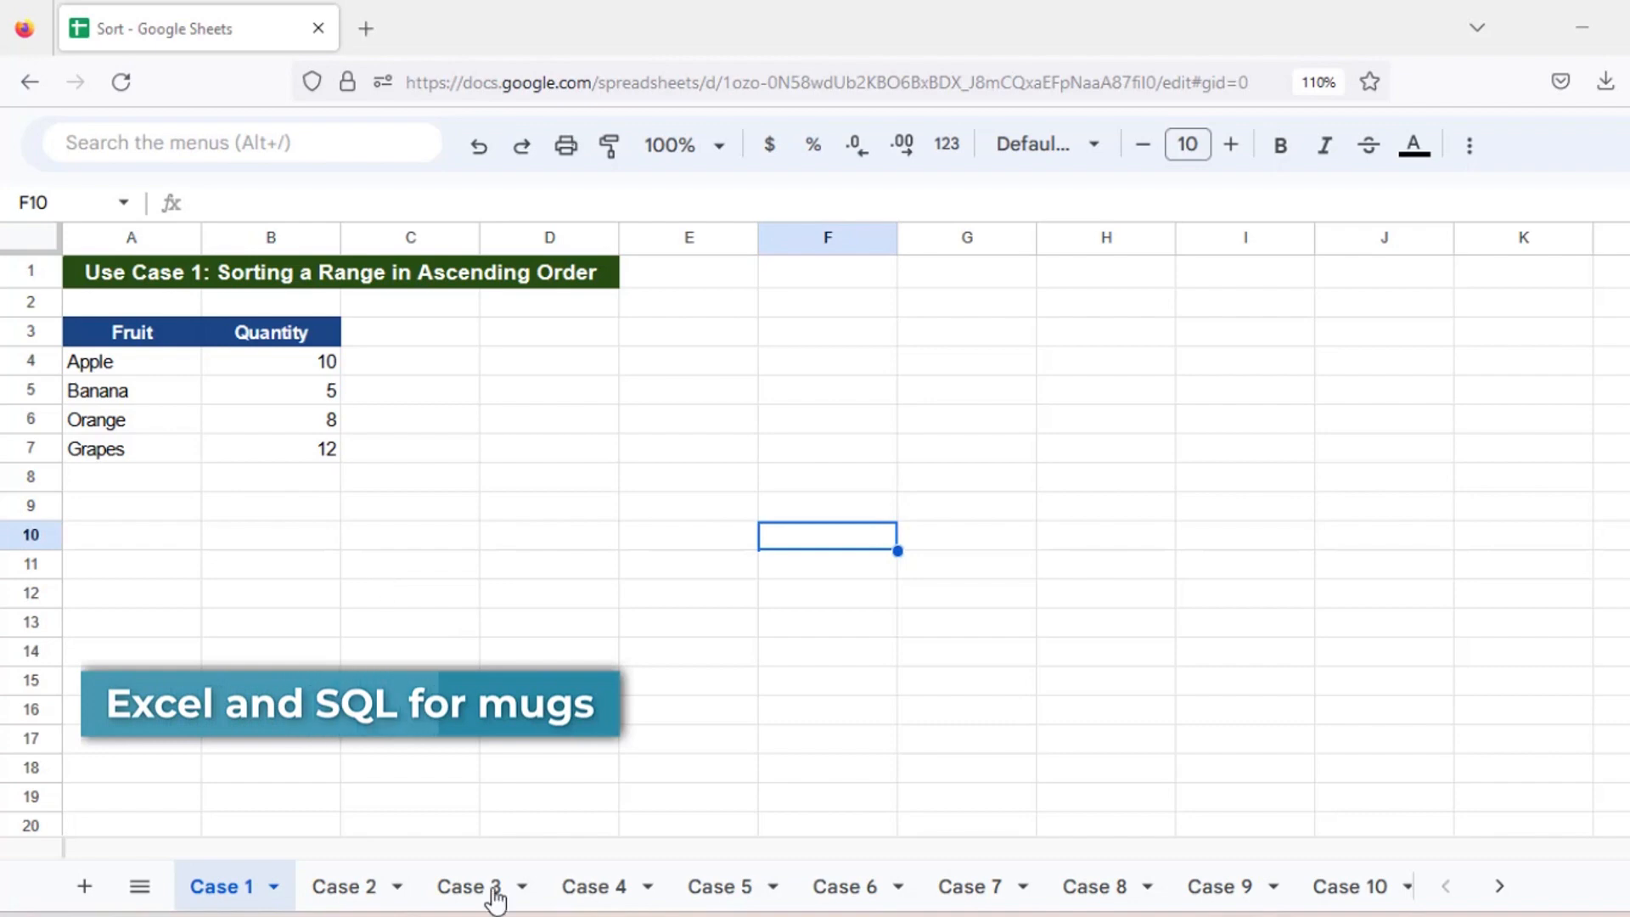
click(319, 888)
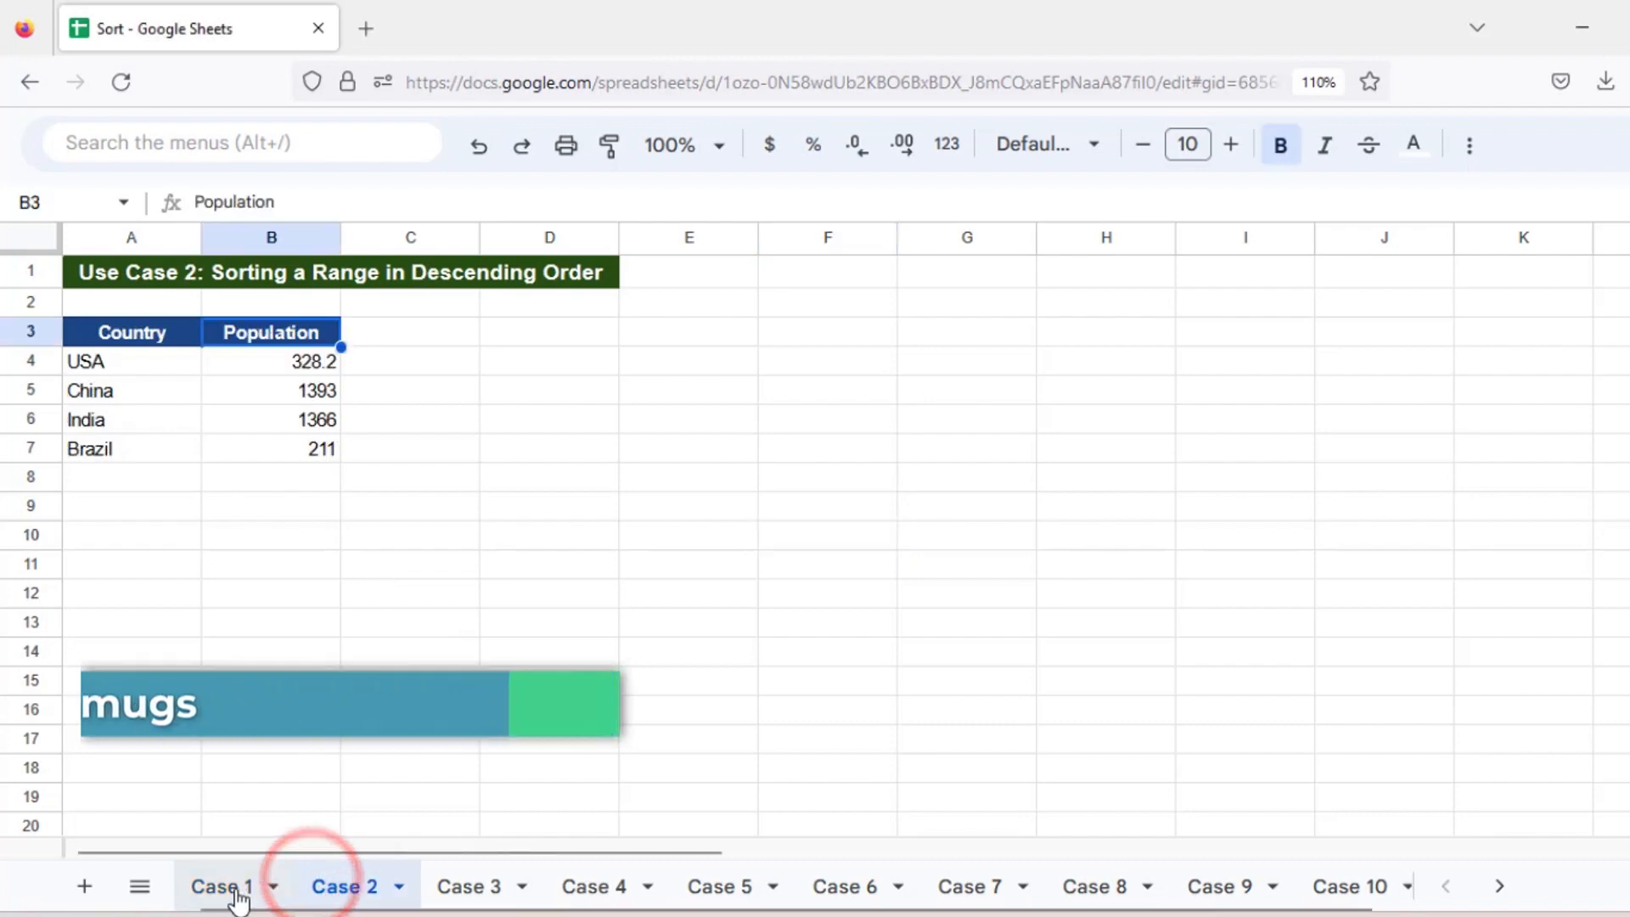
click(230, 887)
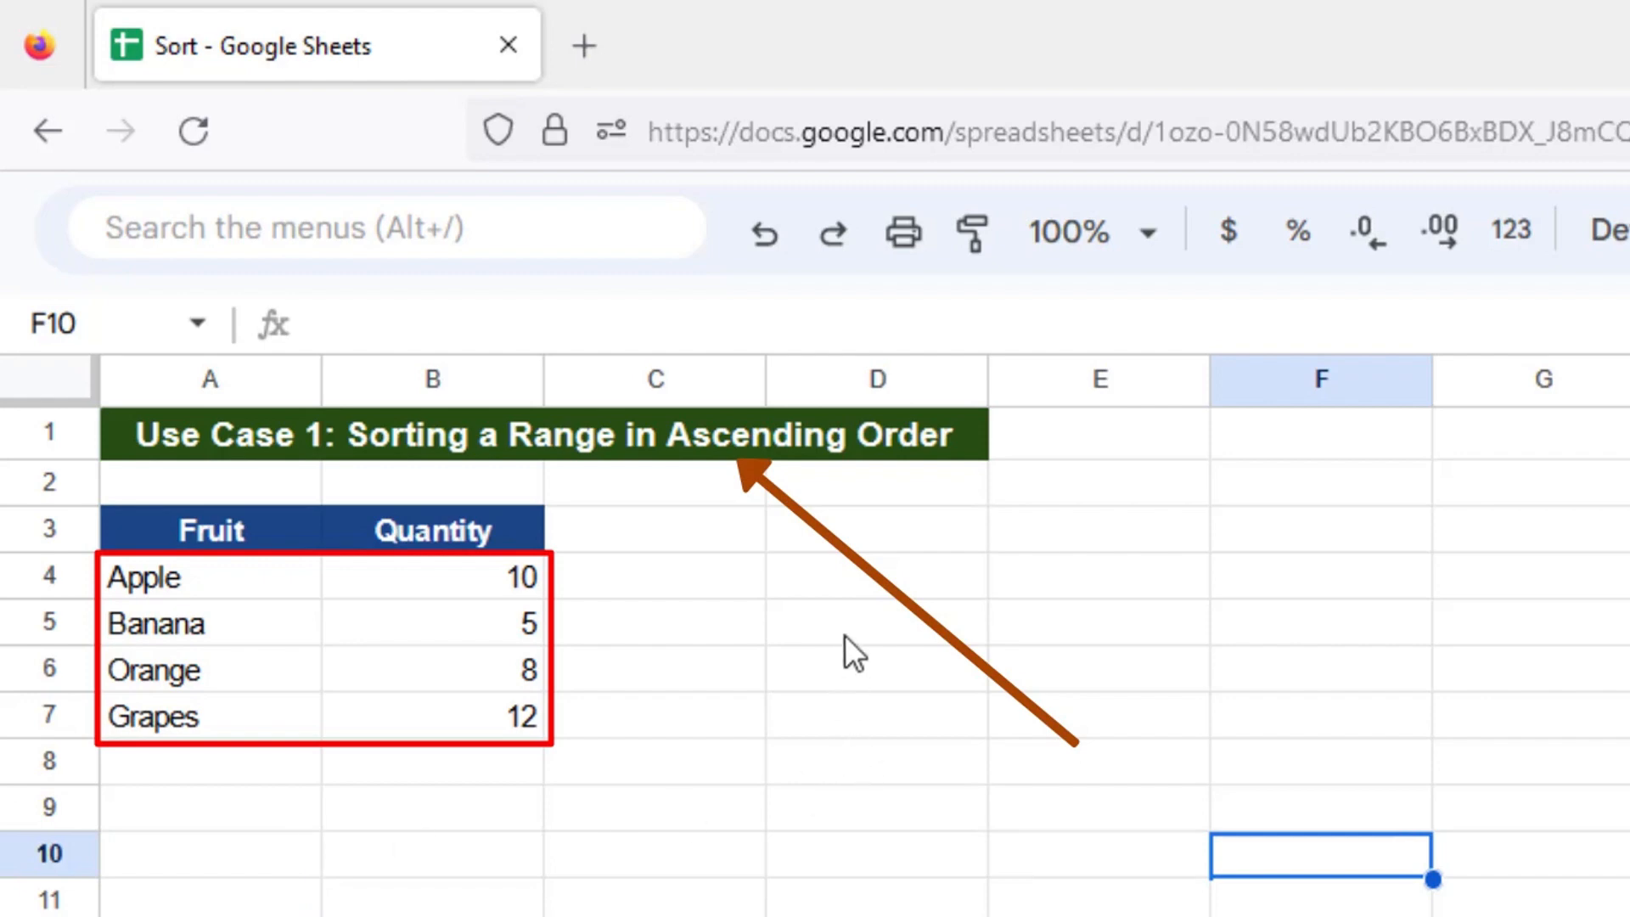
Step: In D4 of the Case 1 sheet, enter =SORT(A4:B7,1,TRUE) to sort the fruit table by fruit name in ascending order
click(856, 593)
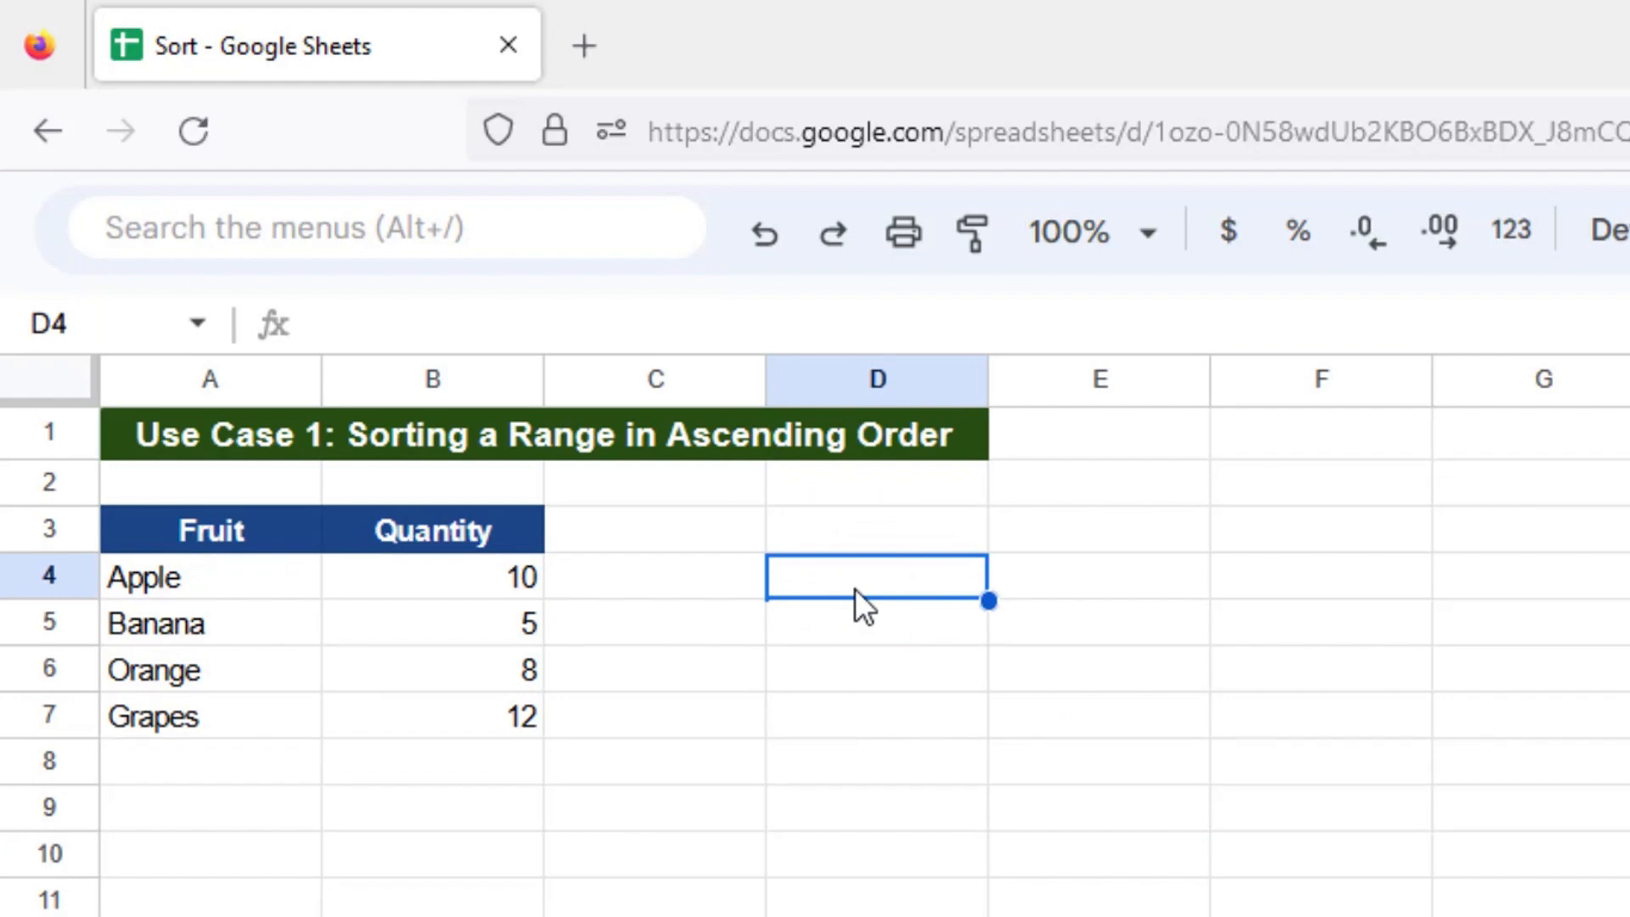
text(=)
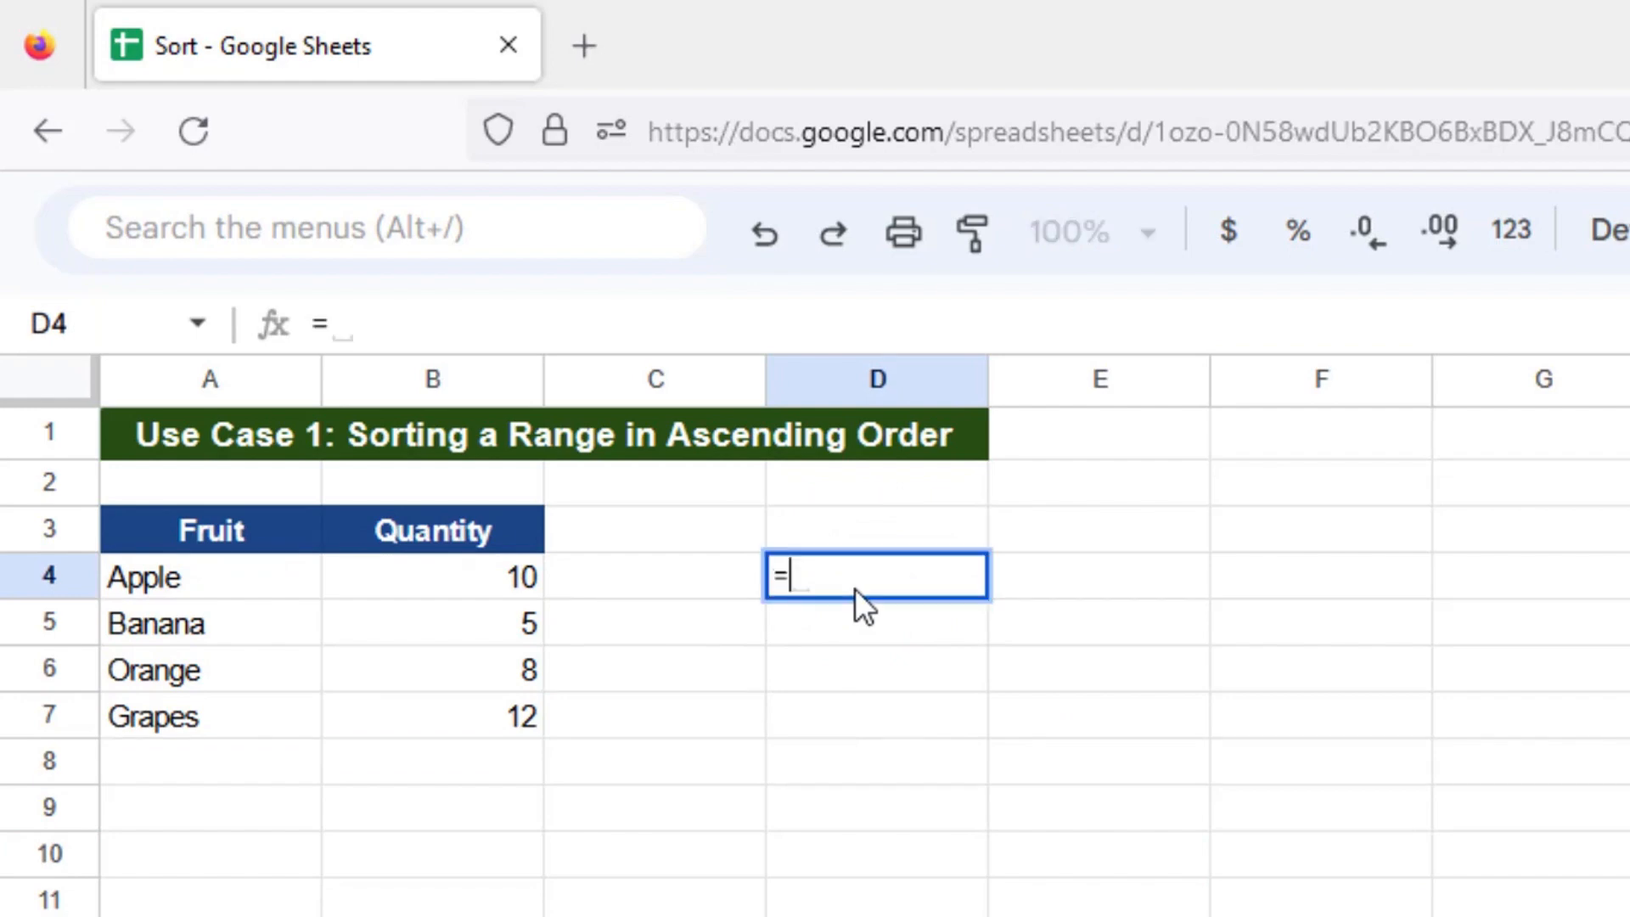
text(sort)
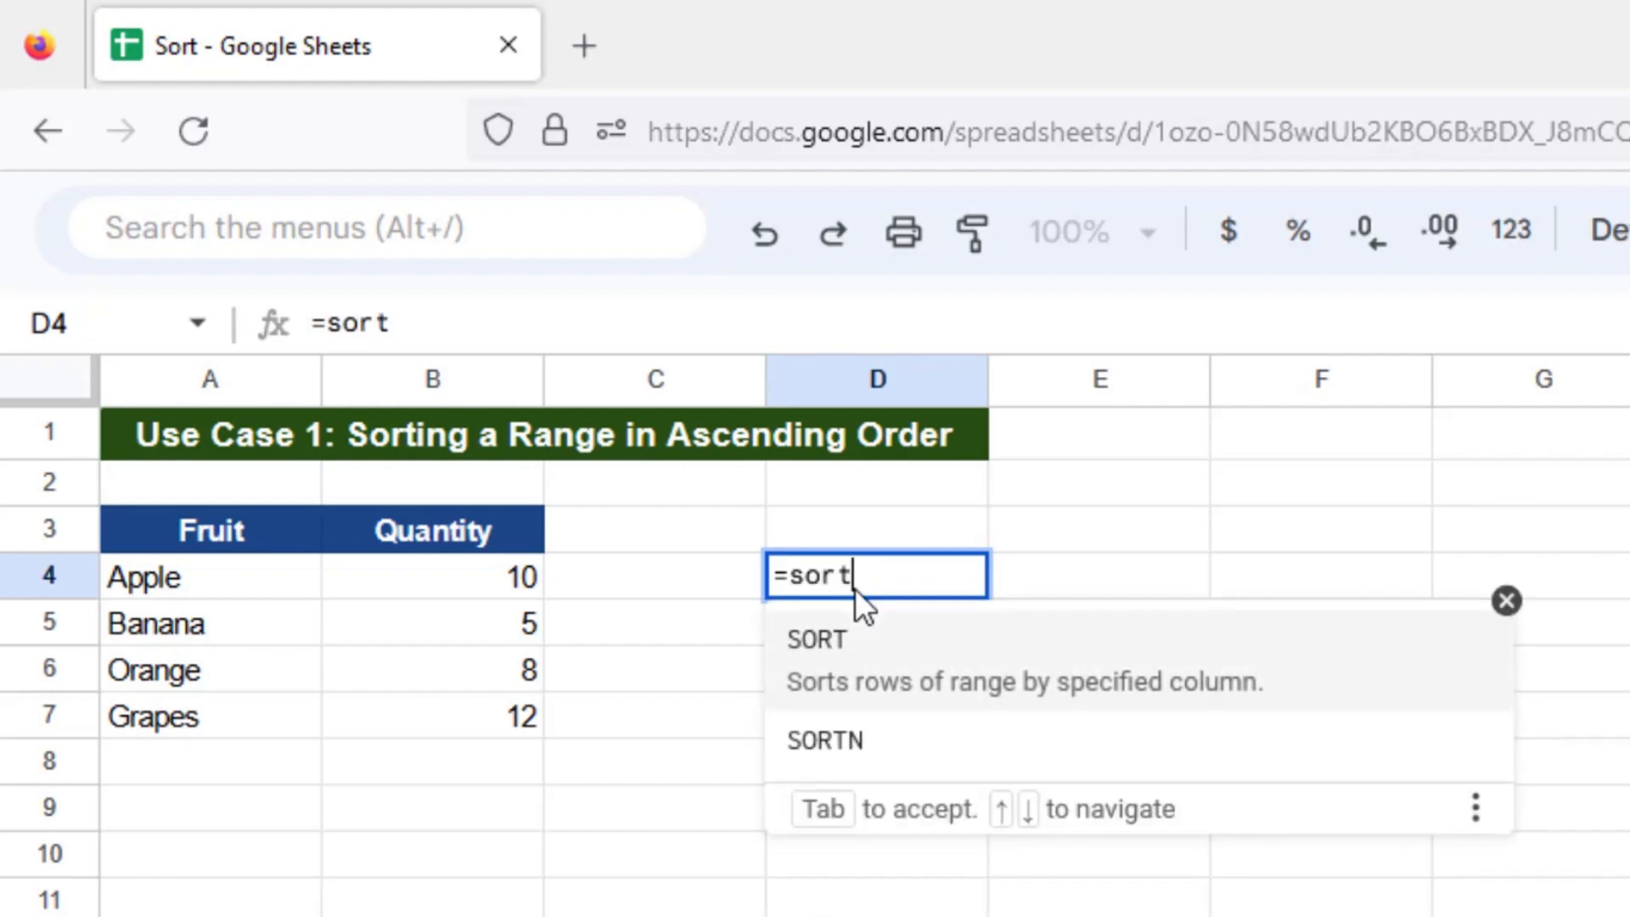
key(Tab)
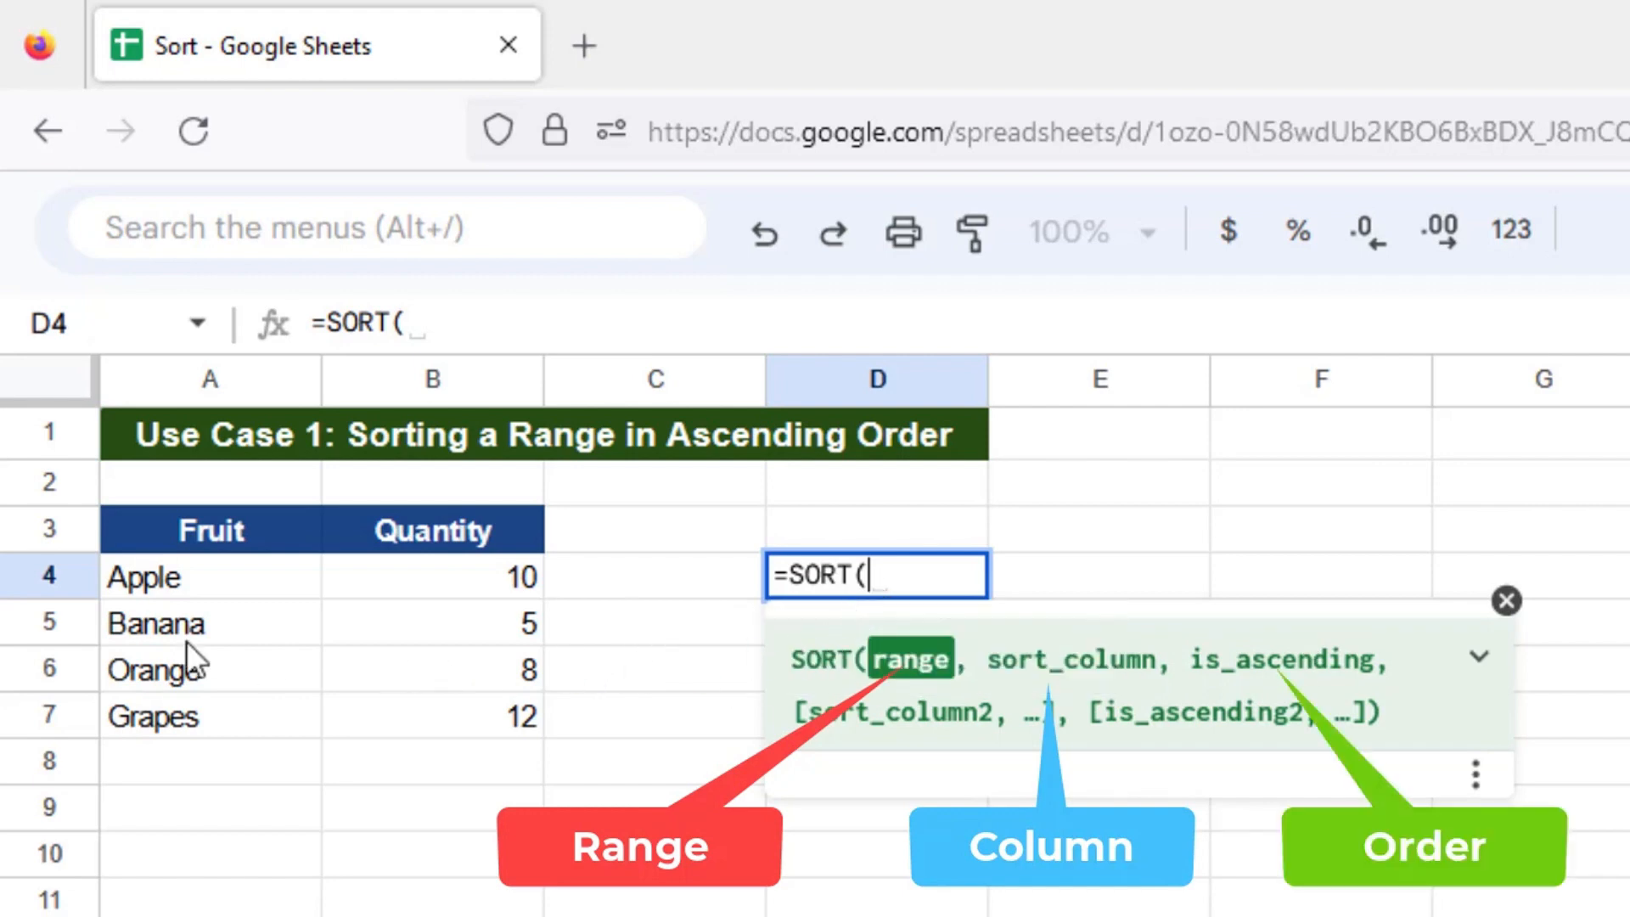
drag(142, 576, 448, 712)
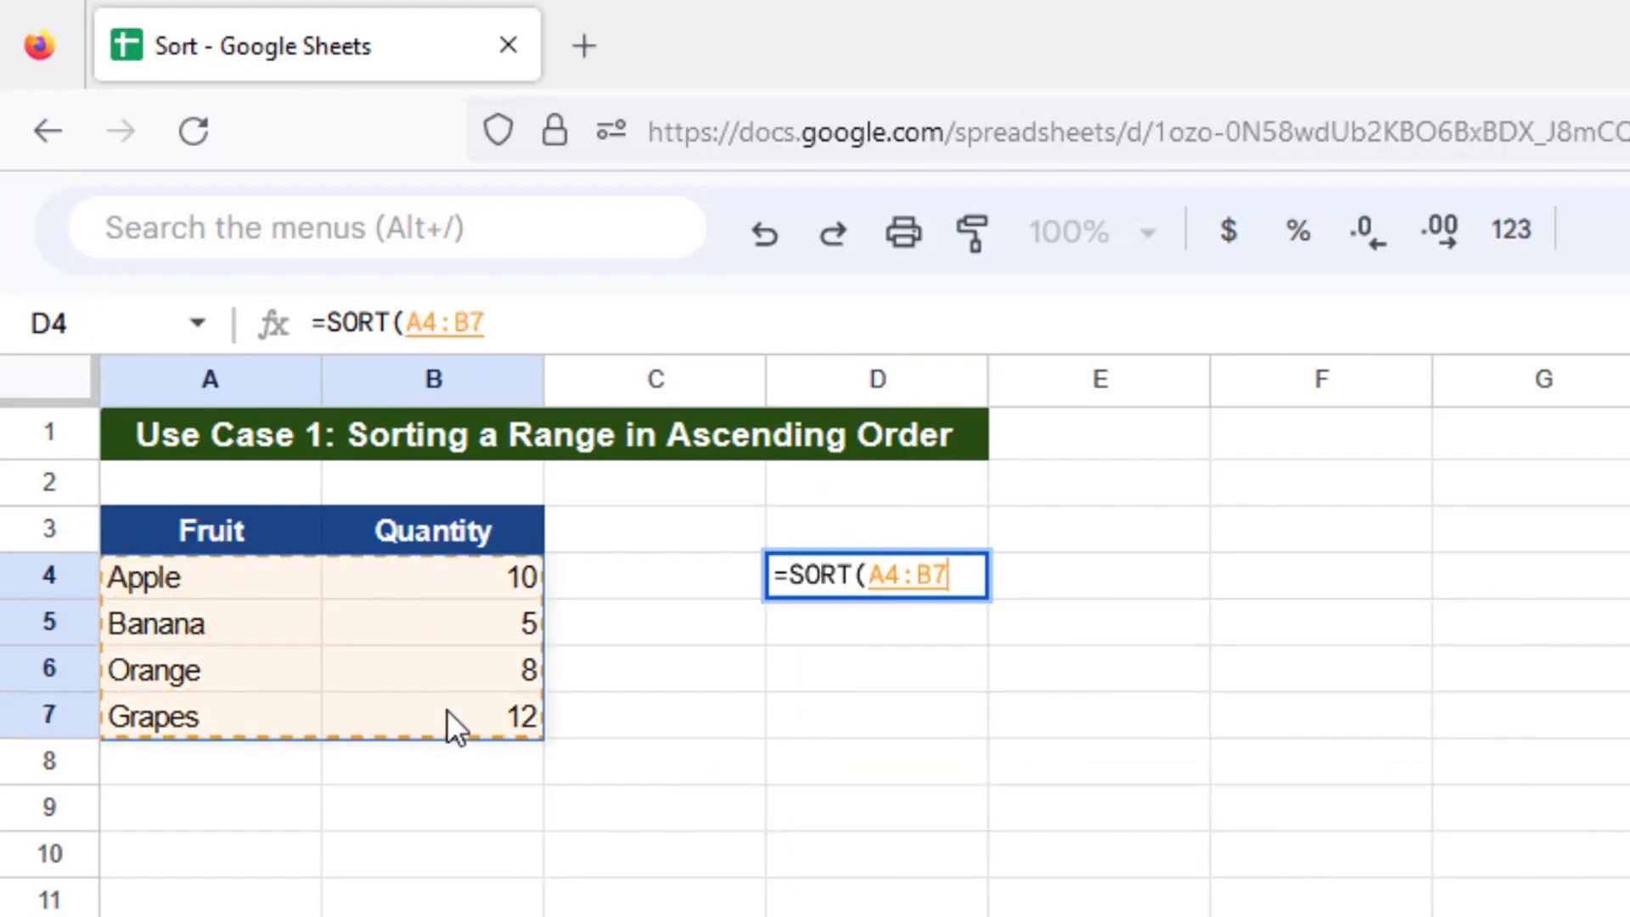
text(,)
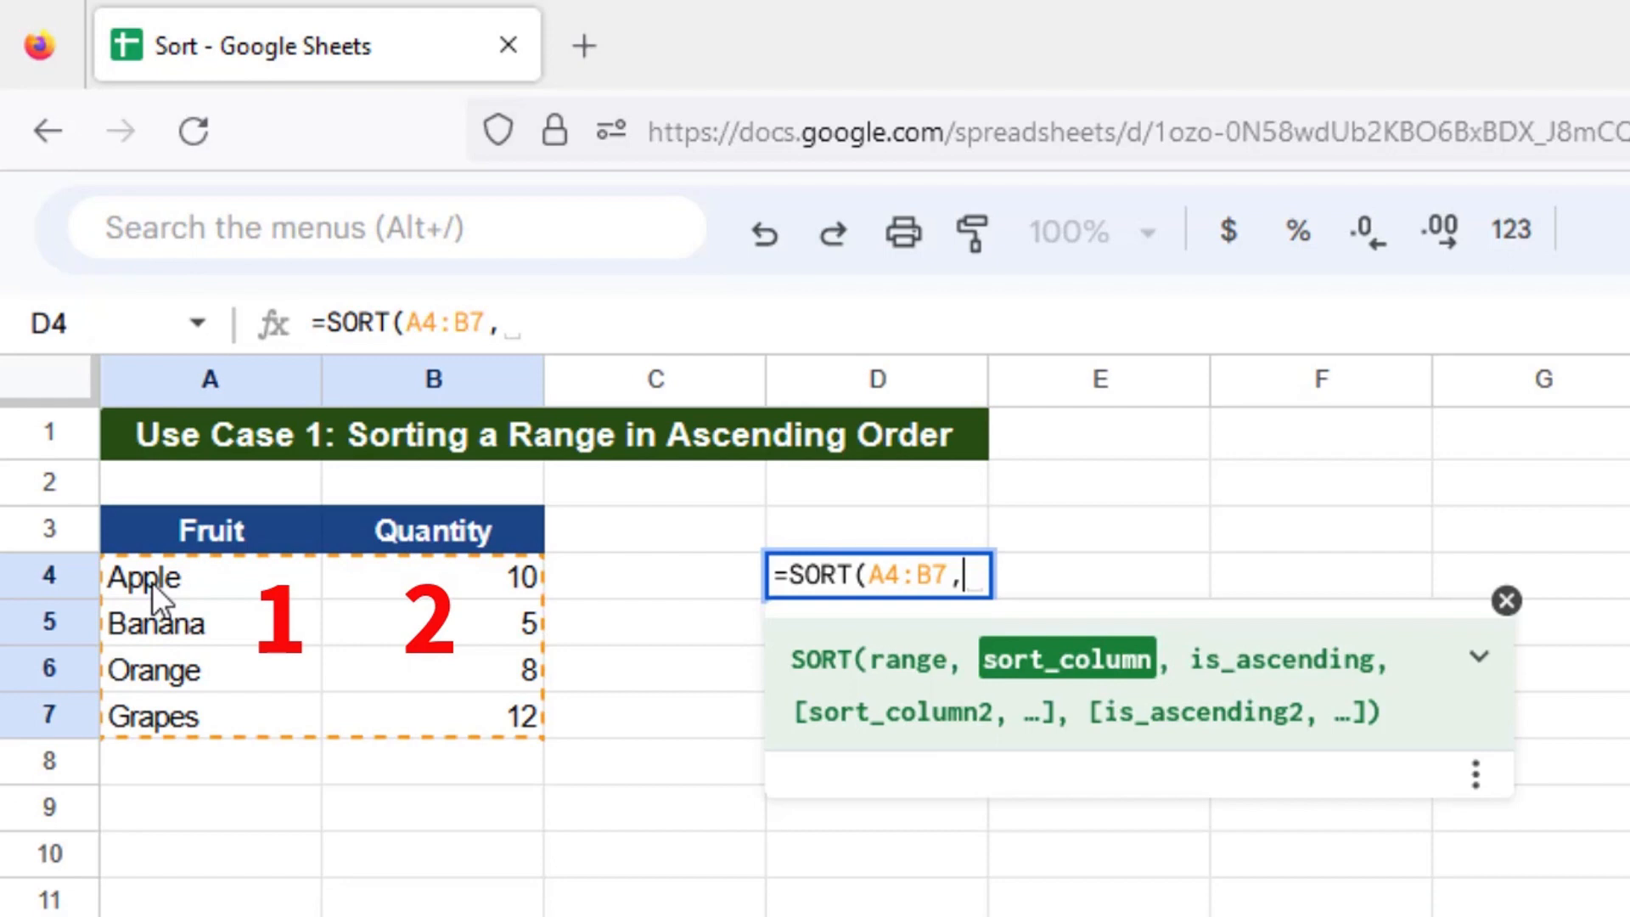
text(1)
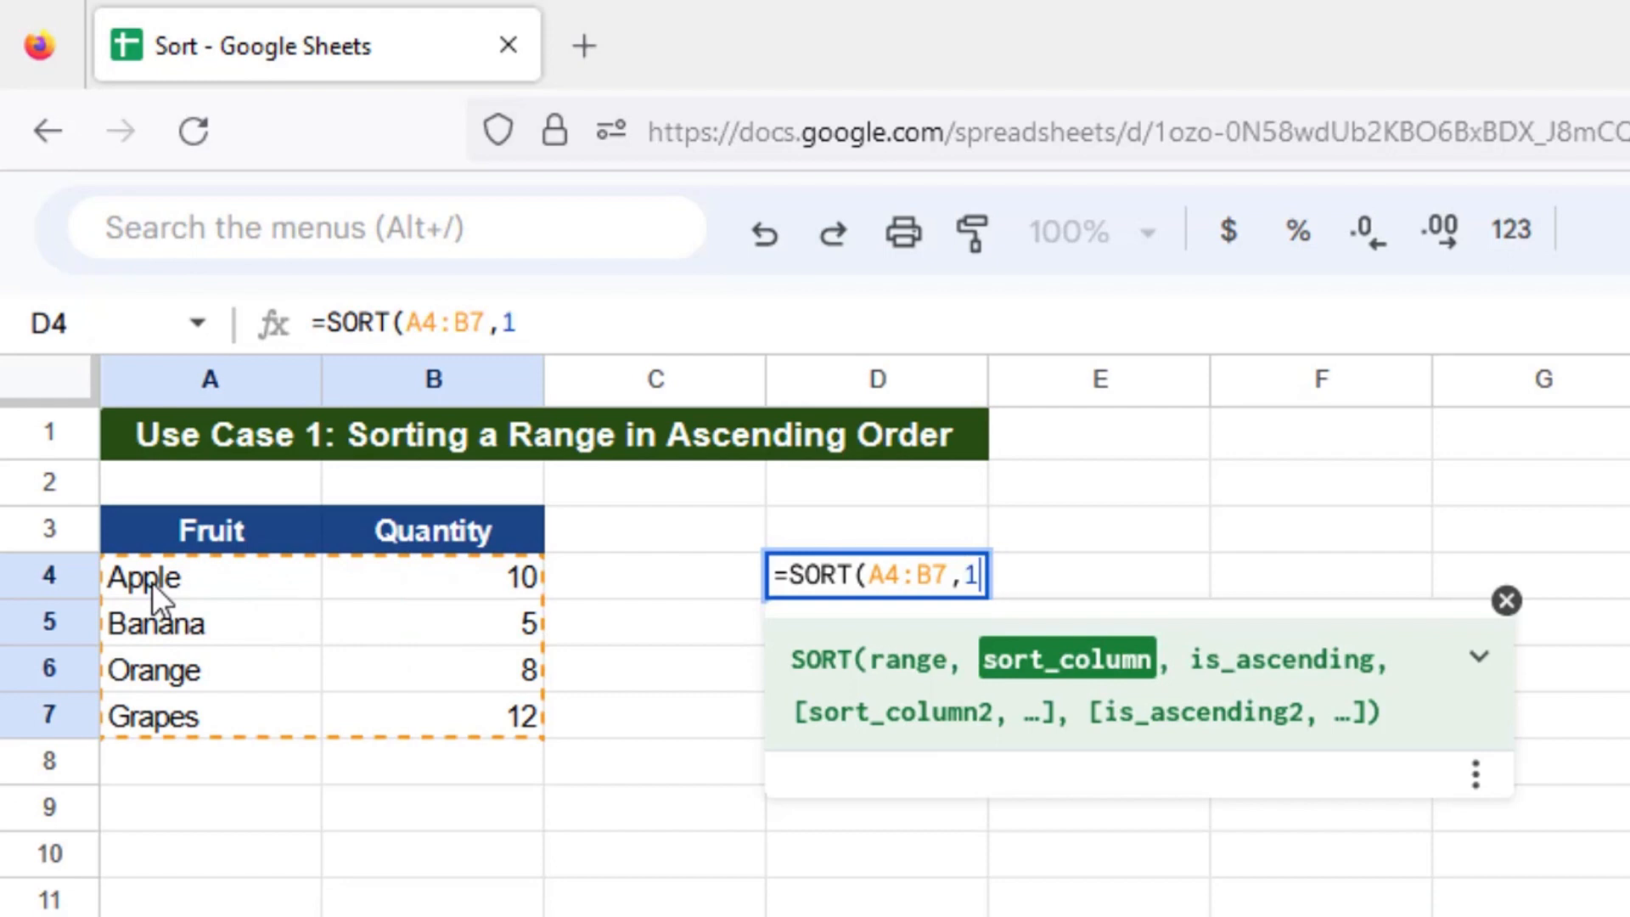
text(,)
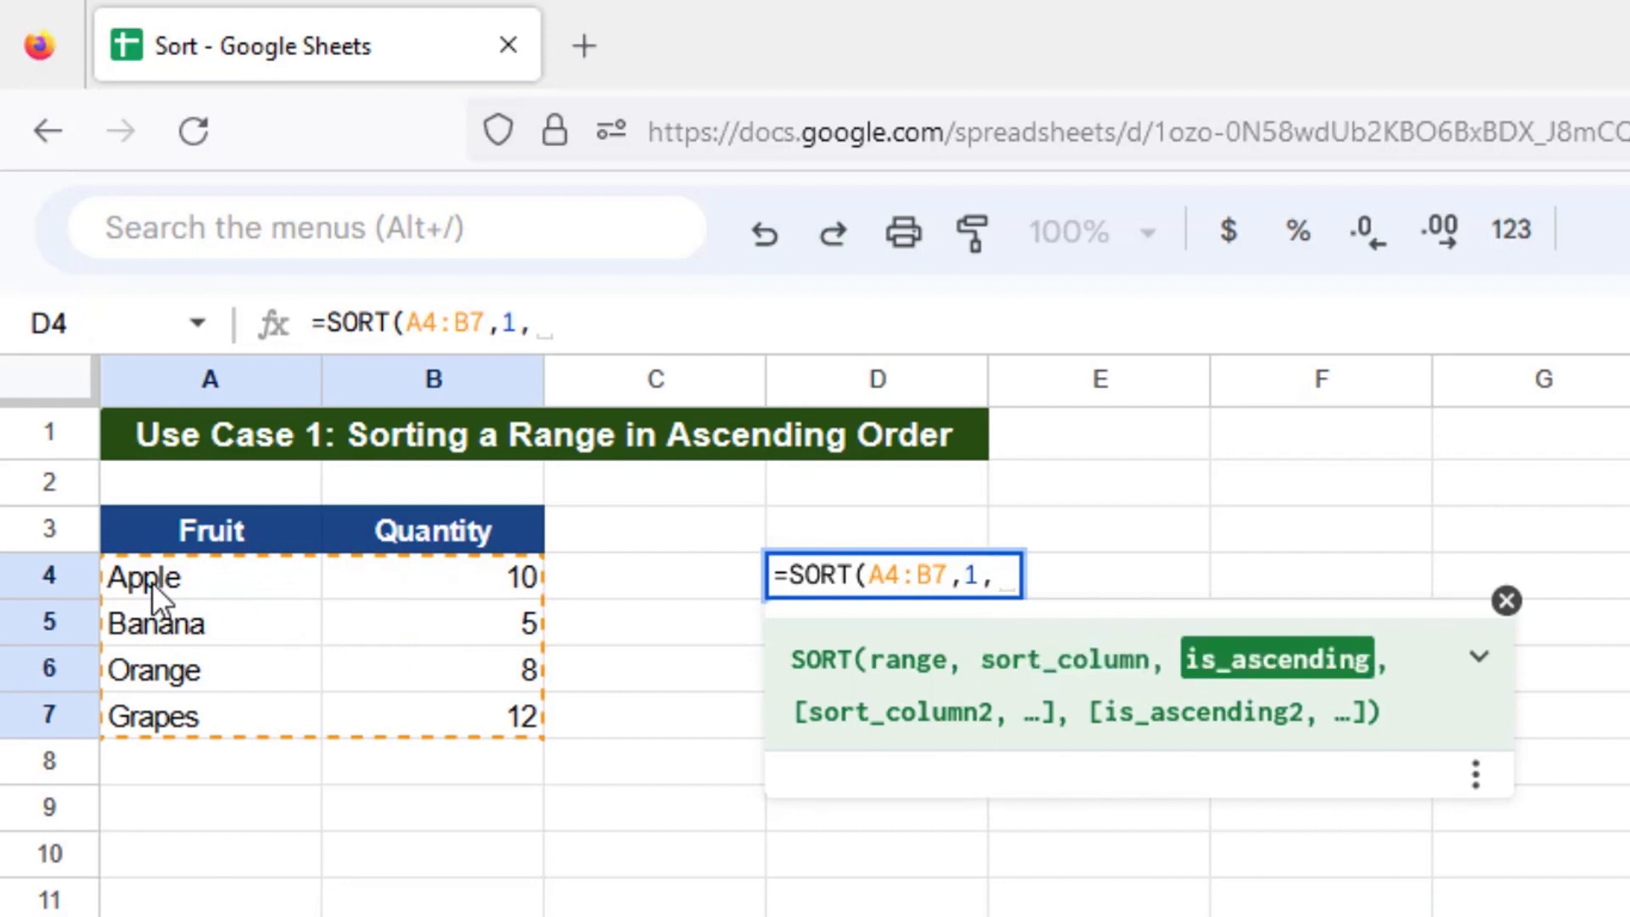
text(TRUE)
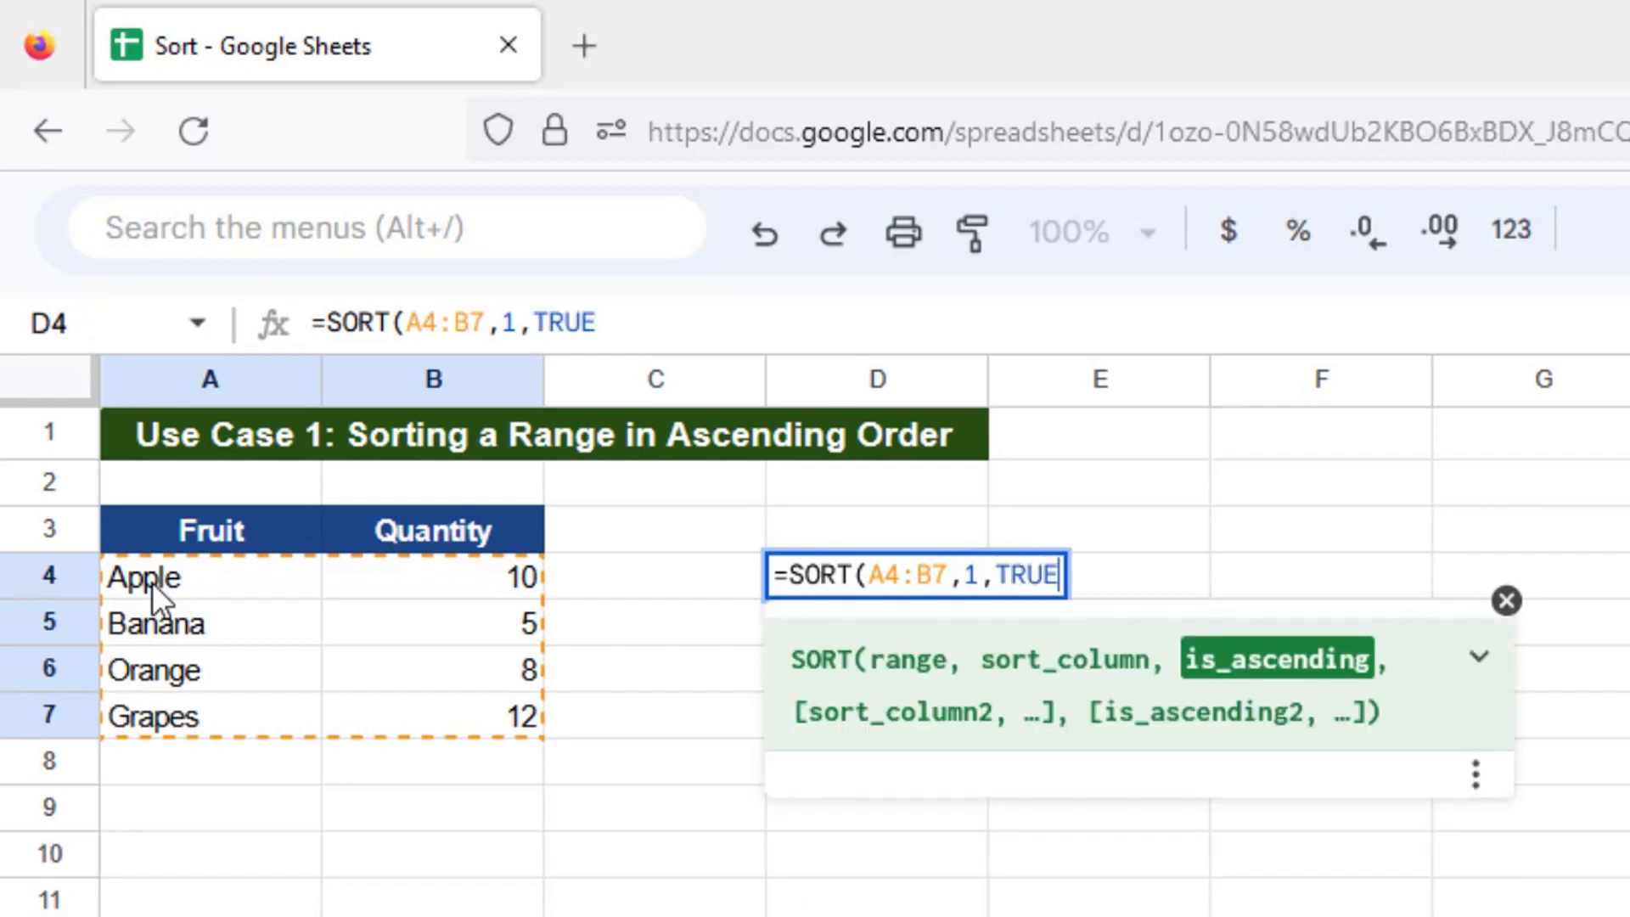
text())
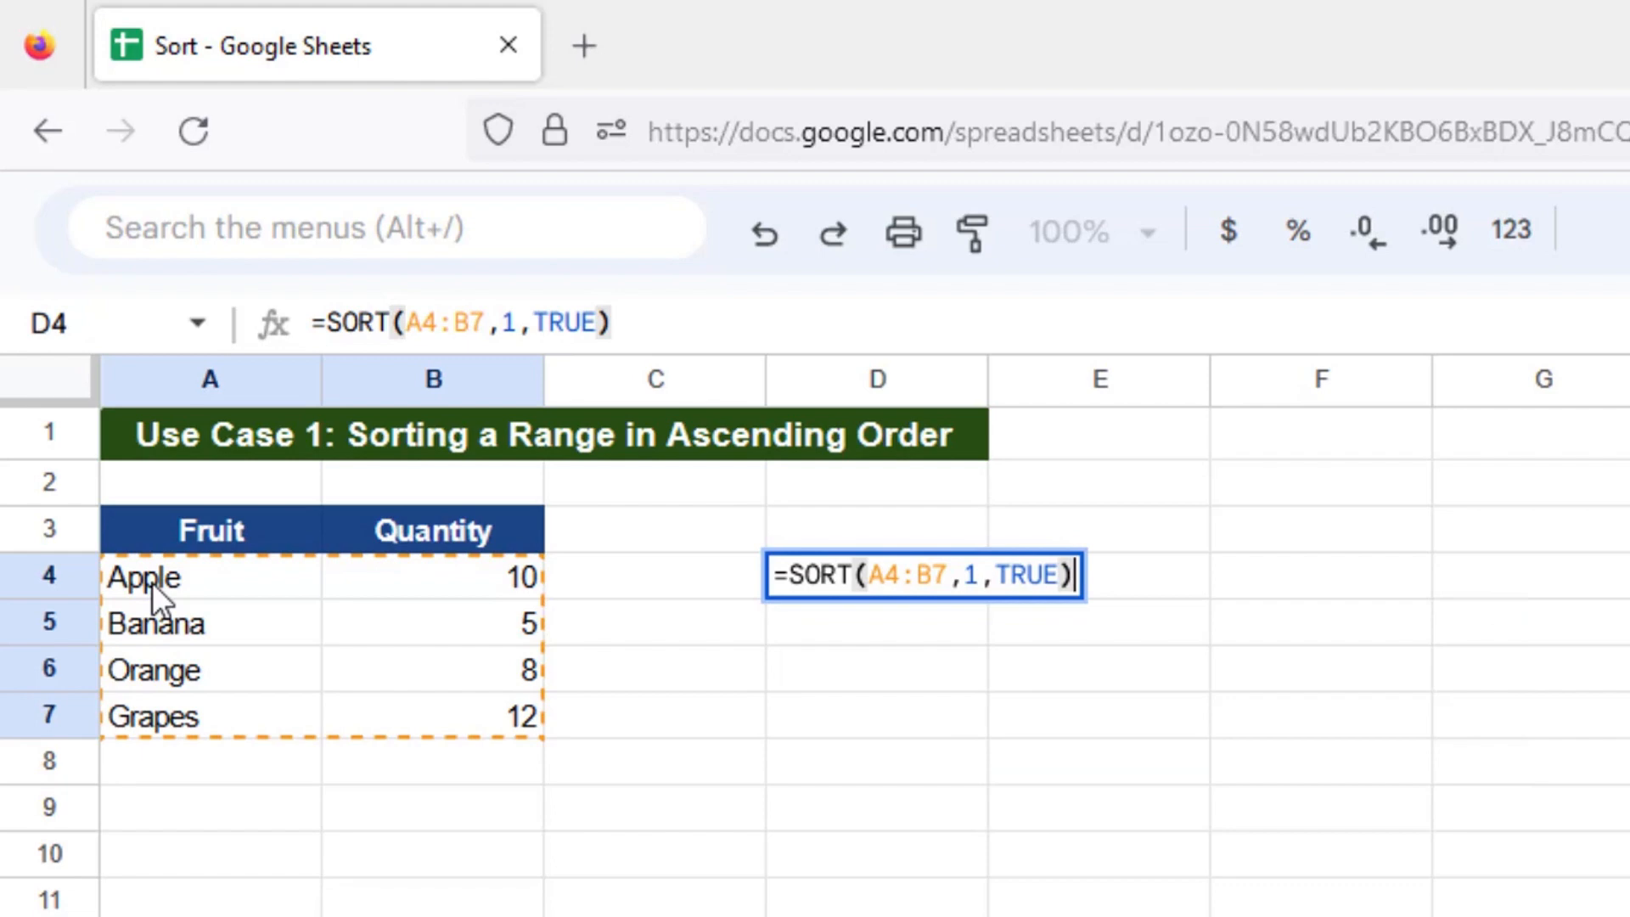
key(Return)
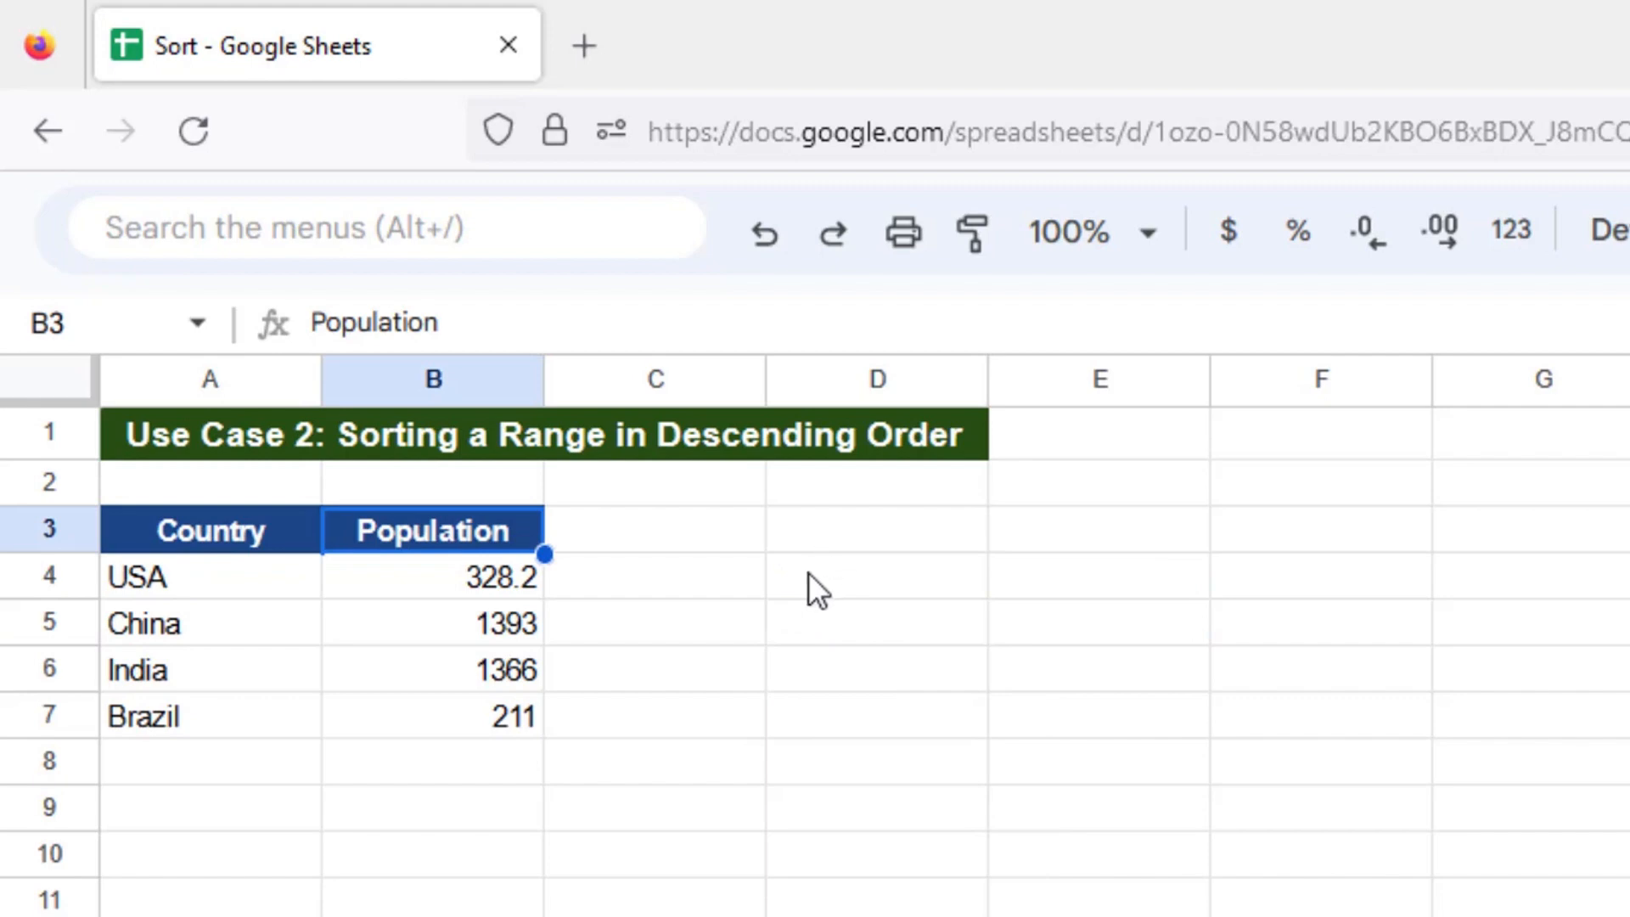
Step: In D4 of the Case 2 sheet, enter =SORT(A4:B7,2,False) to sort the countries by population in descending order
click(809, 572)
text(=sort)
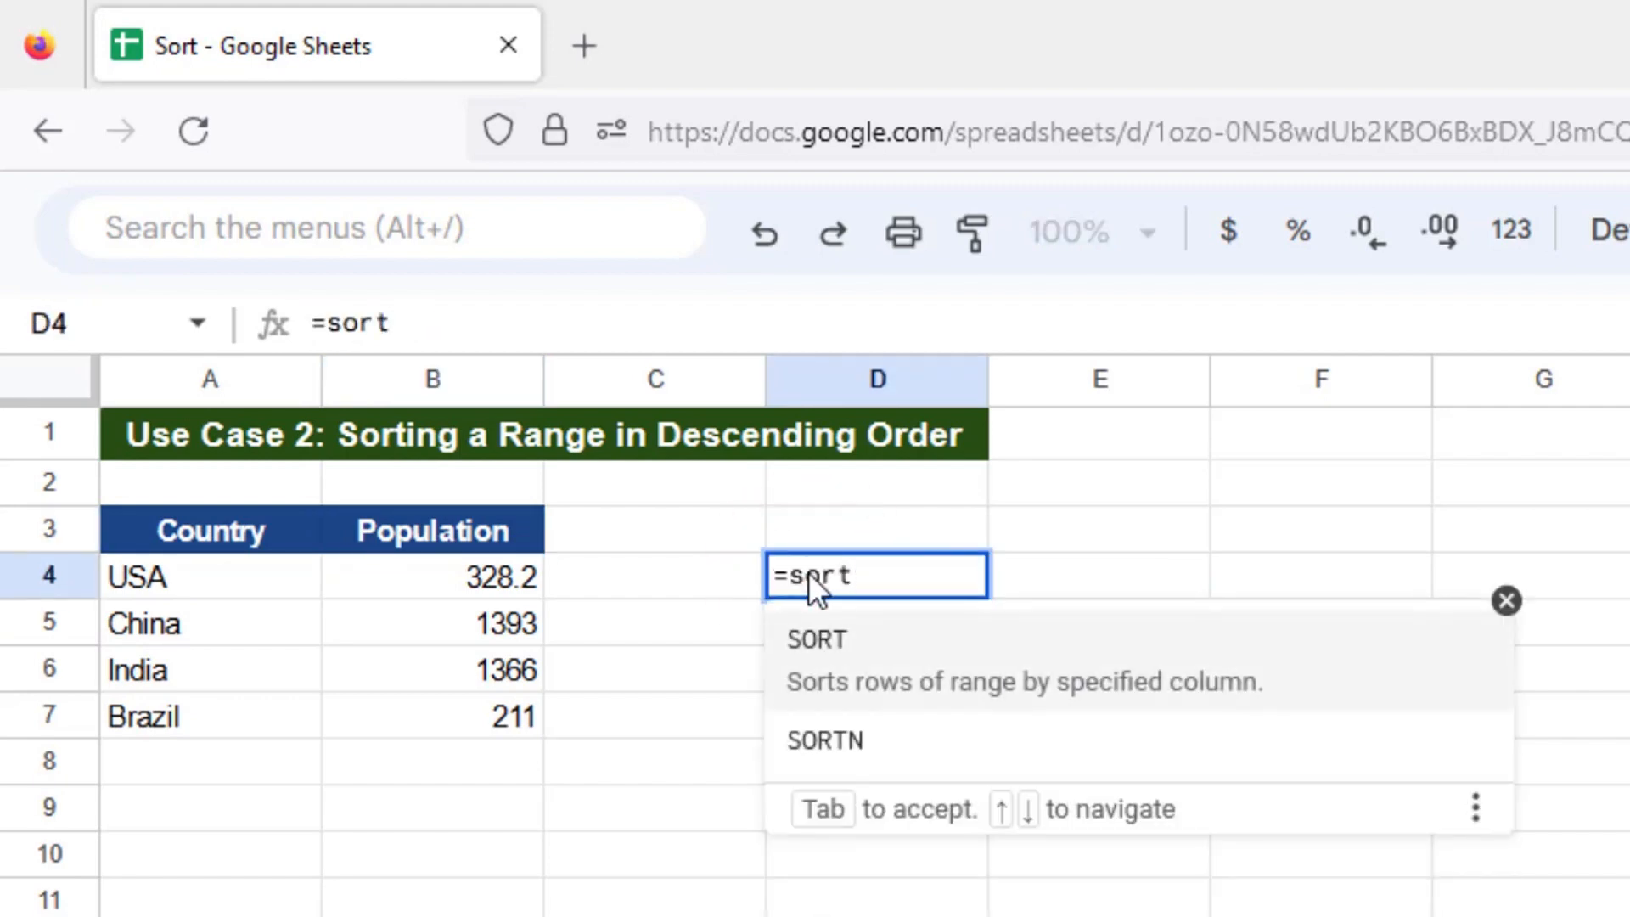
key(Tab)
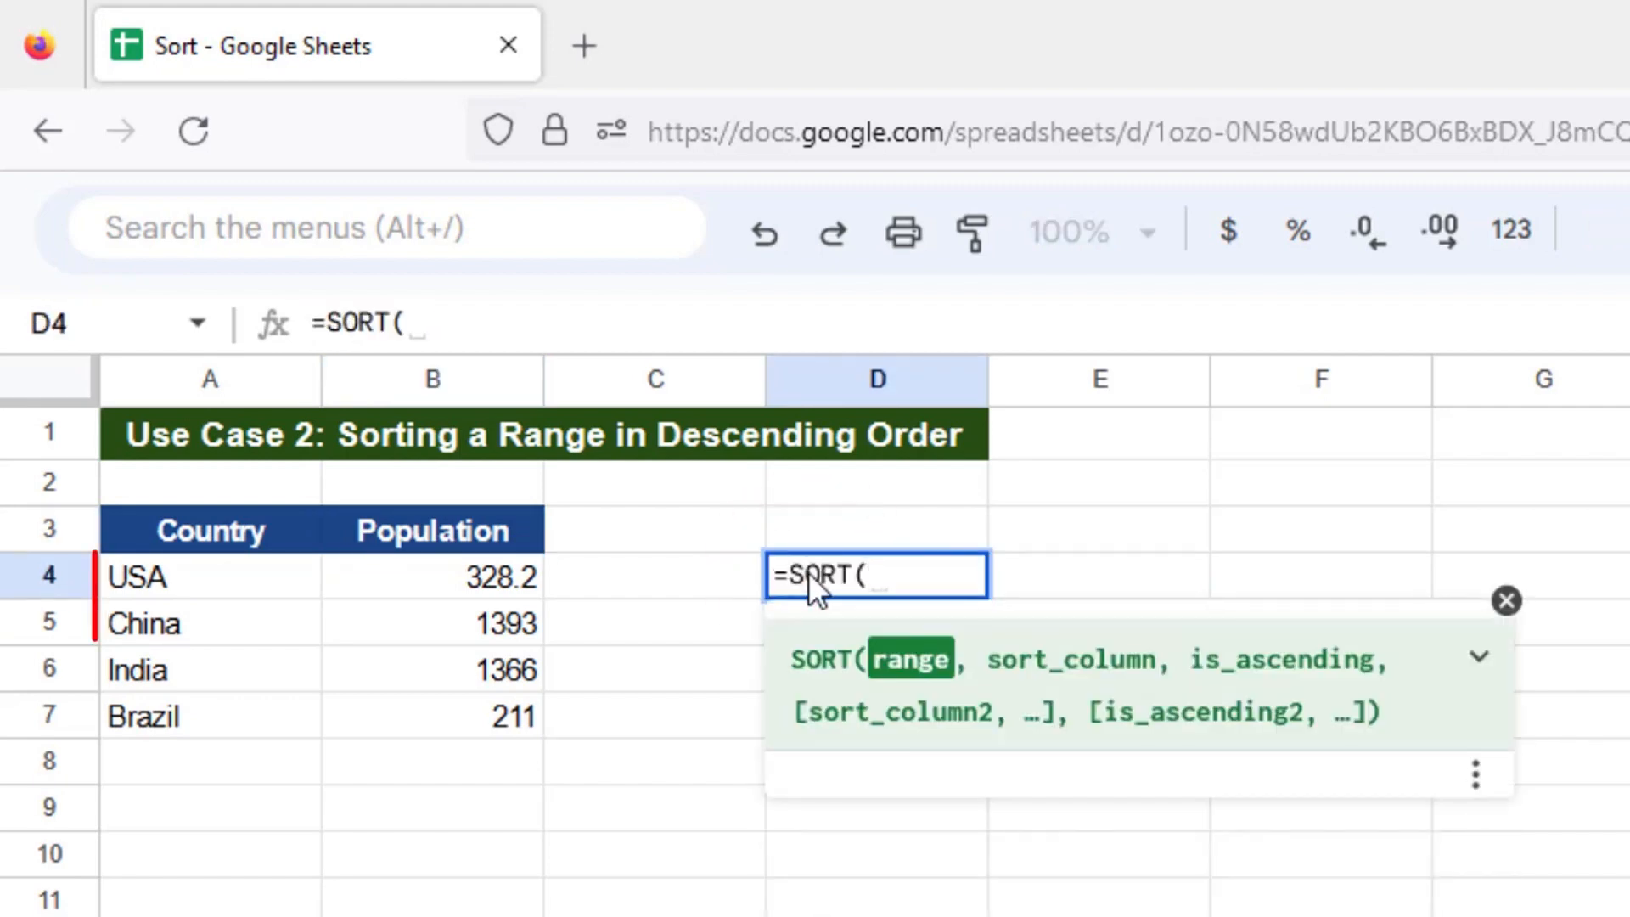
mouse_move(123, 573)
mouse_down()
mouse_move(420, 617)
mouse_move(432, 710)
mouse_up()
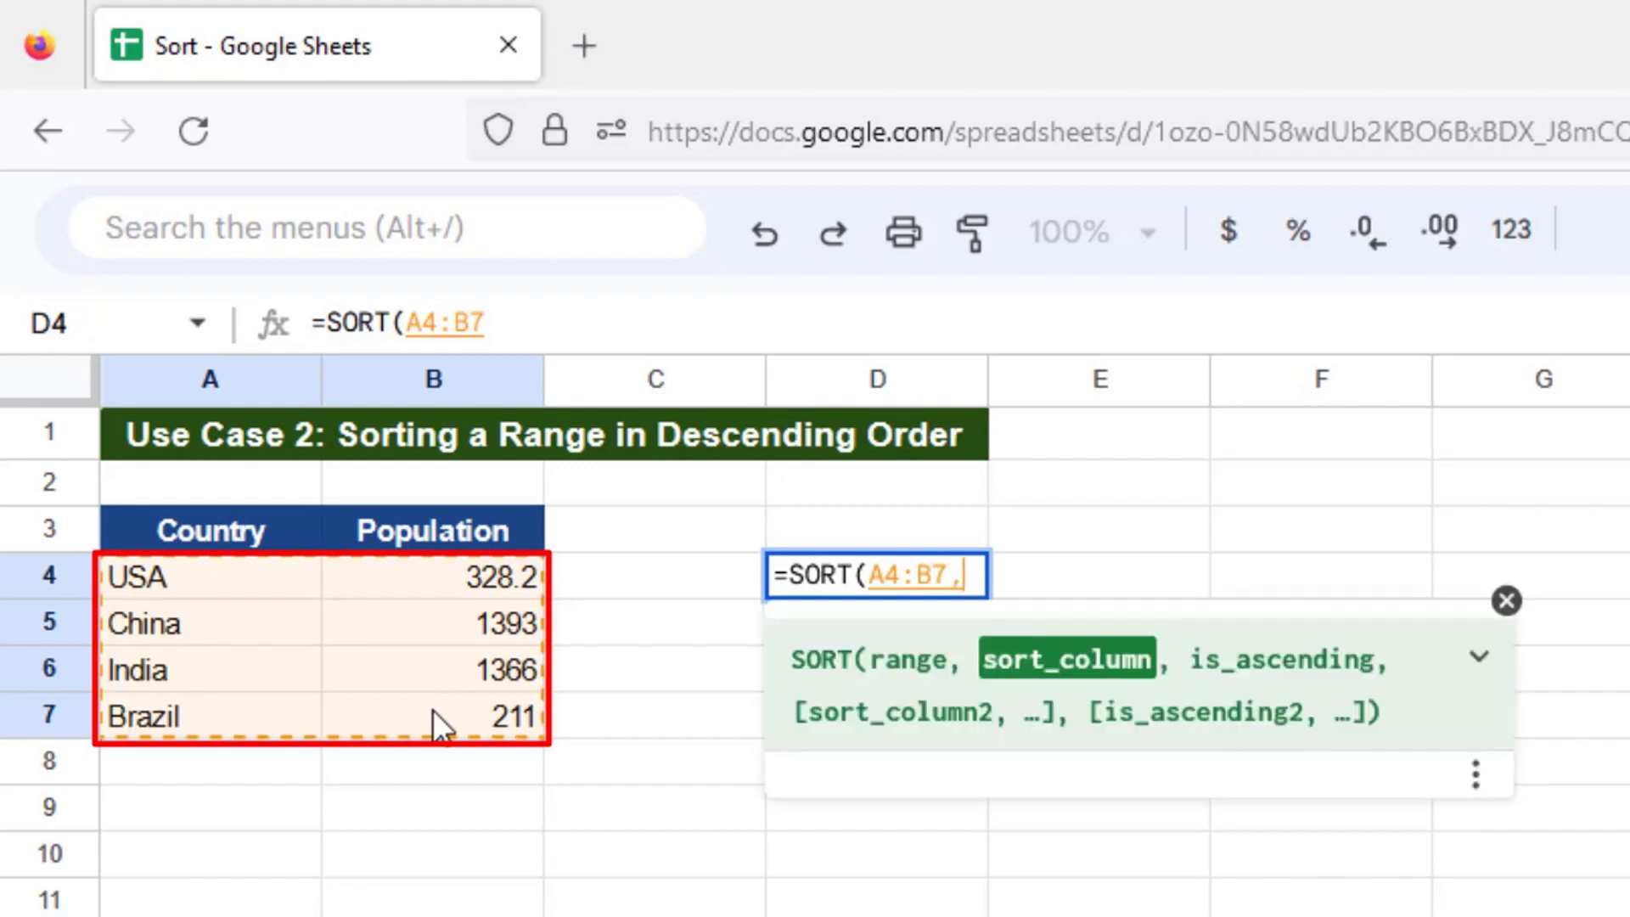
text(,)
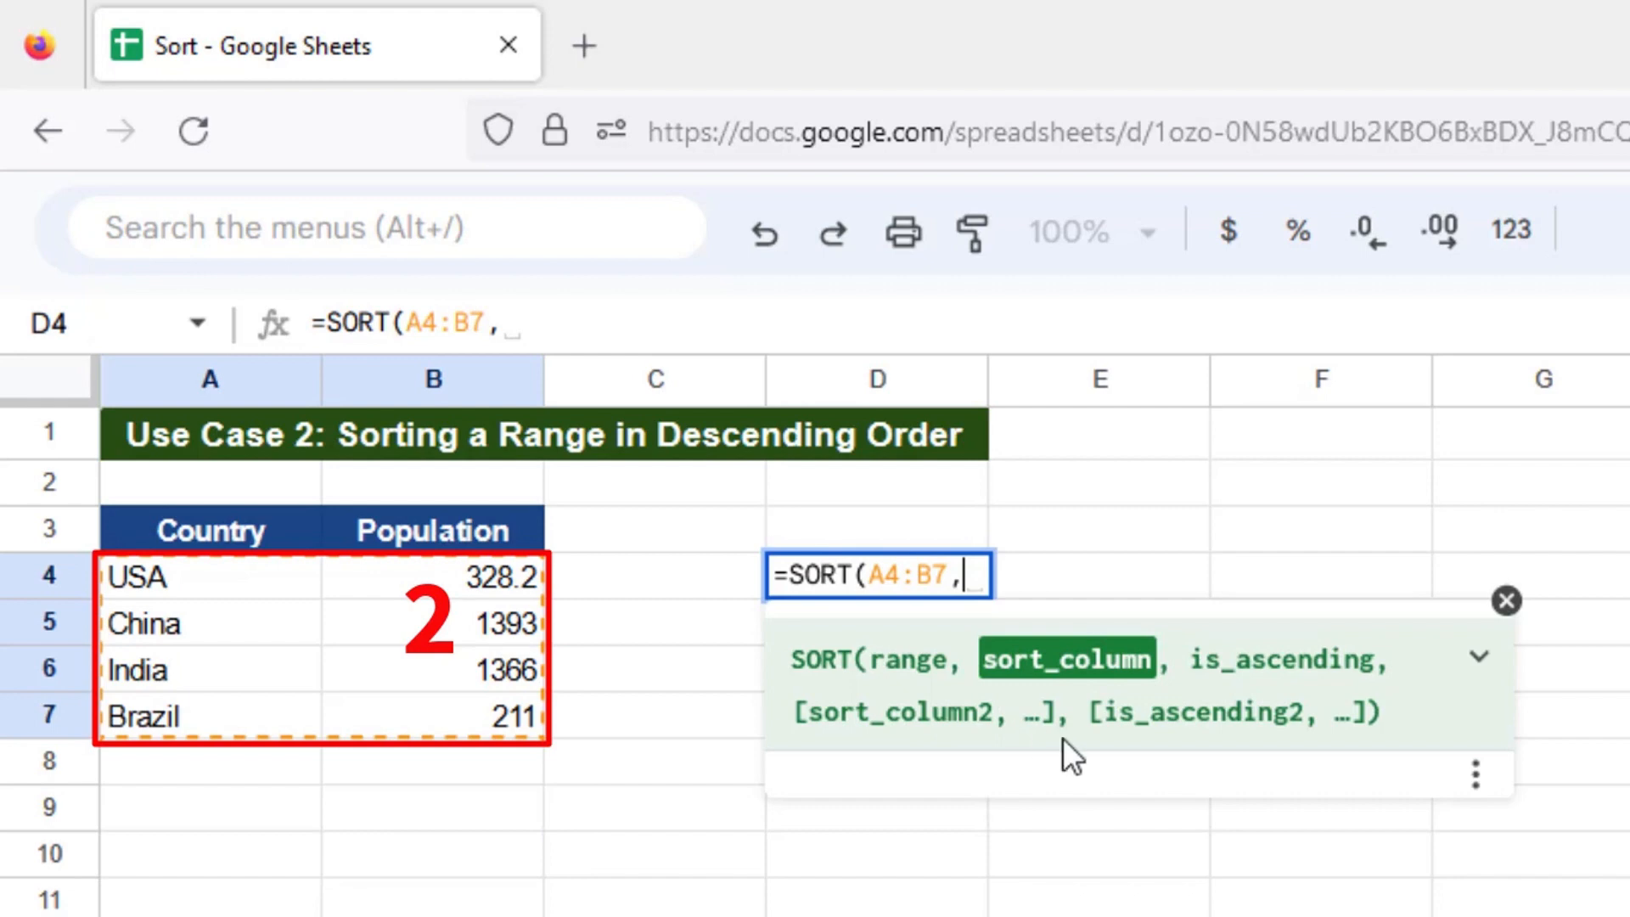
text(2)
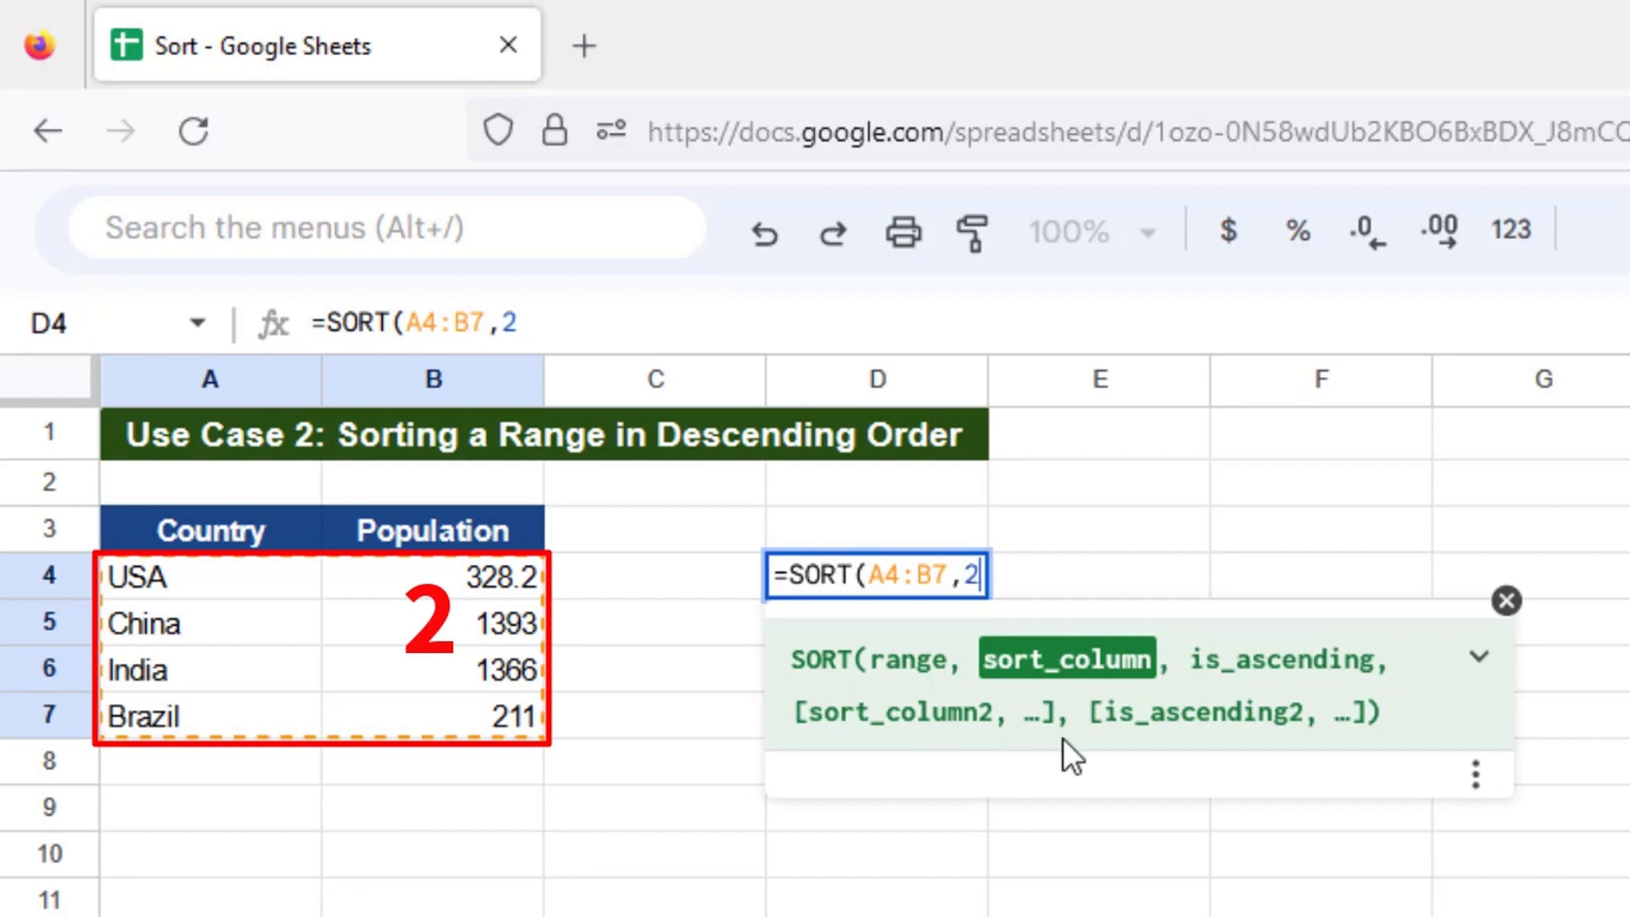
text(,)
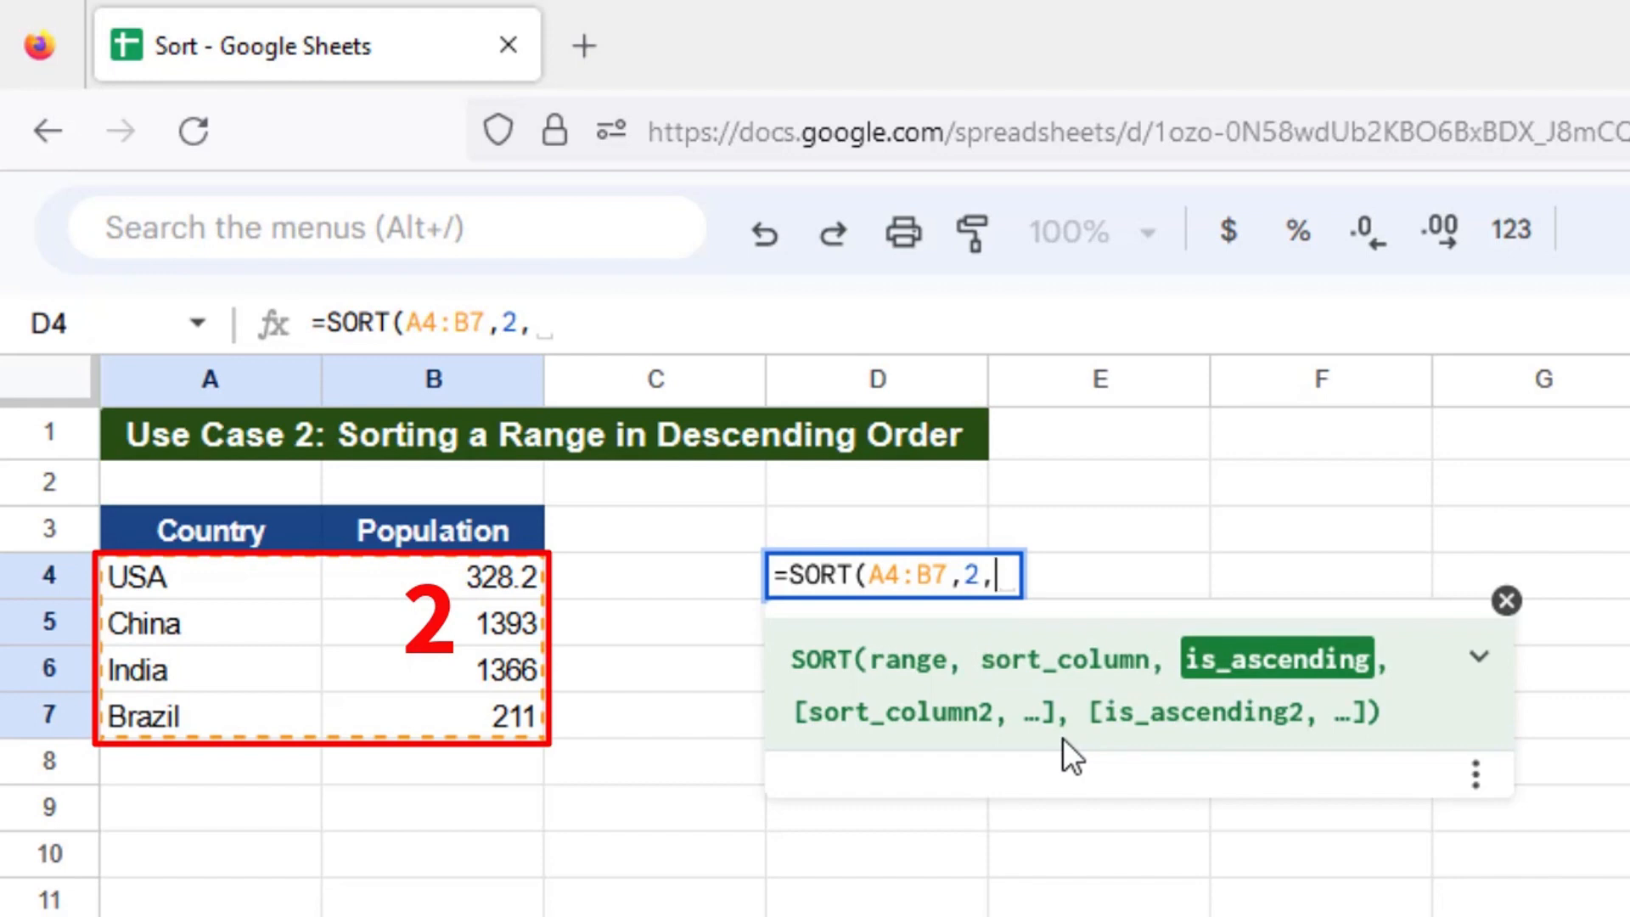
text(False)
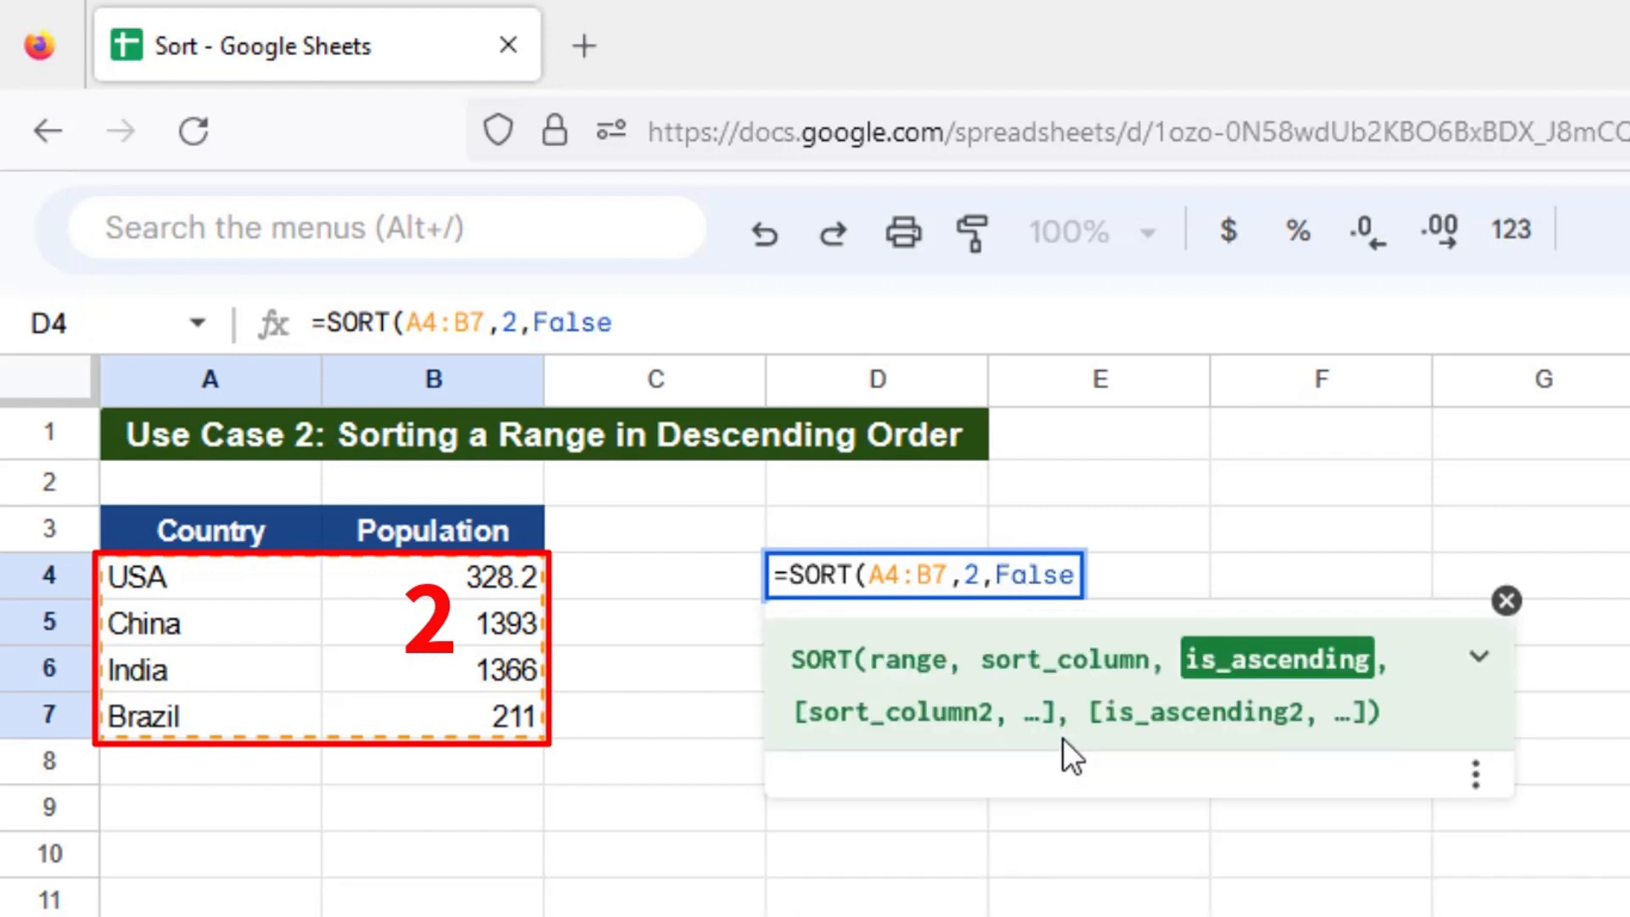
text())
key(Return)
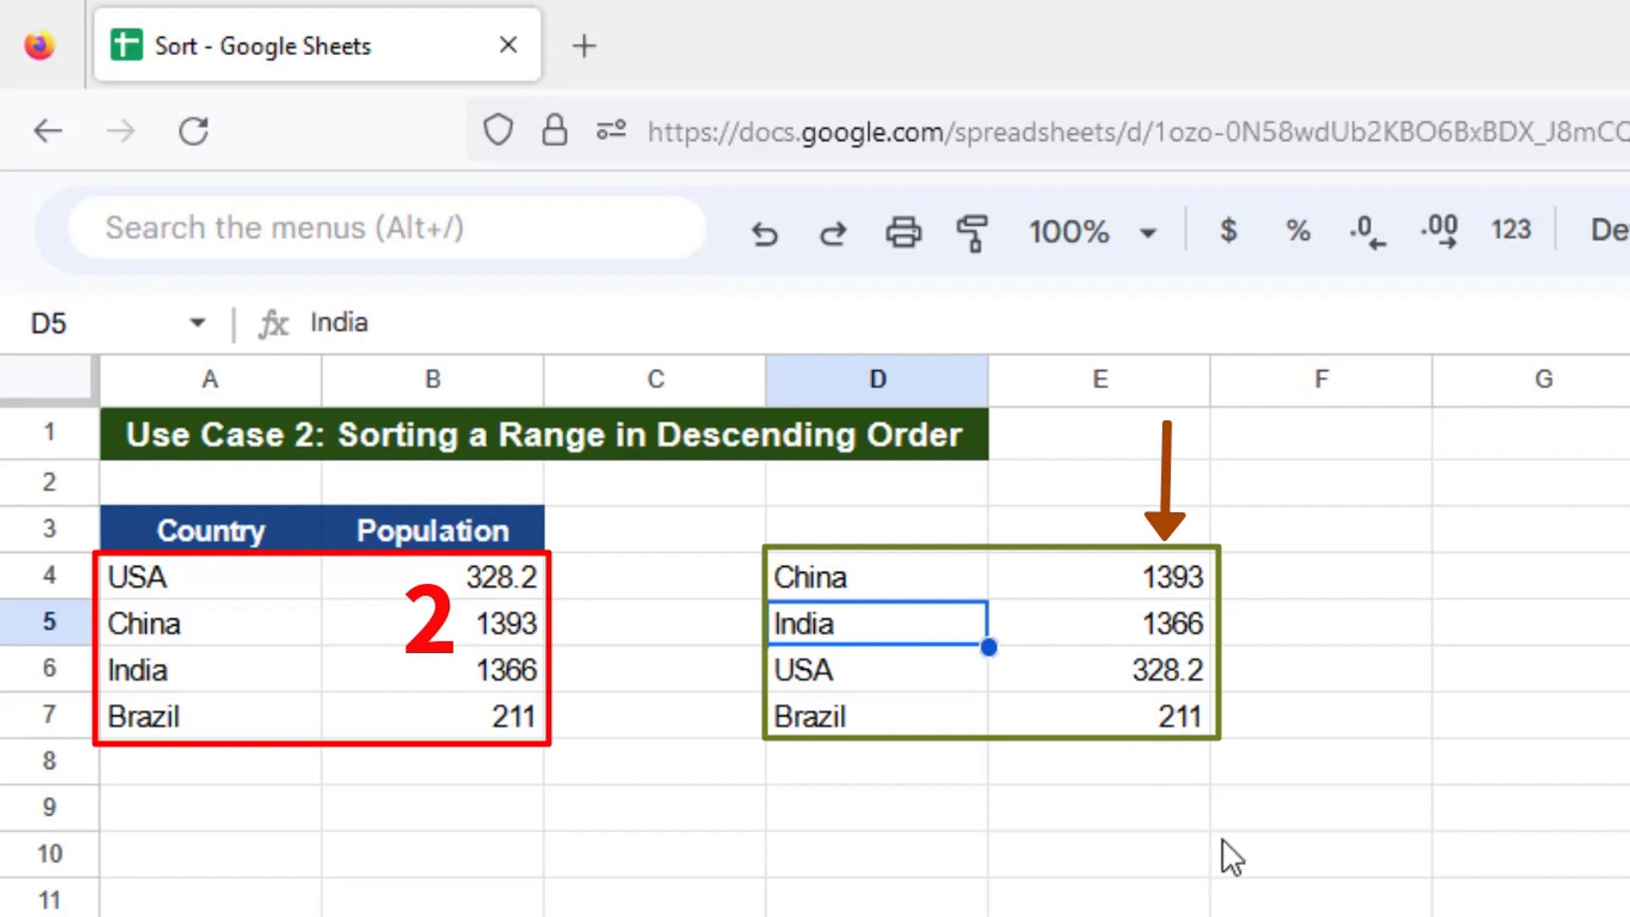
click(937, 596)
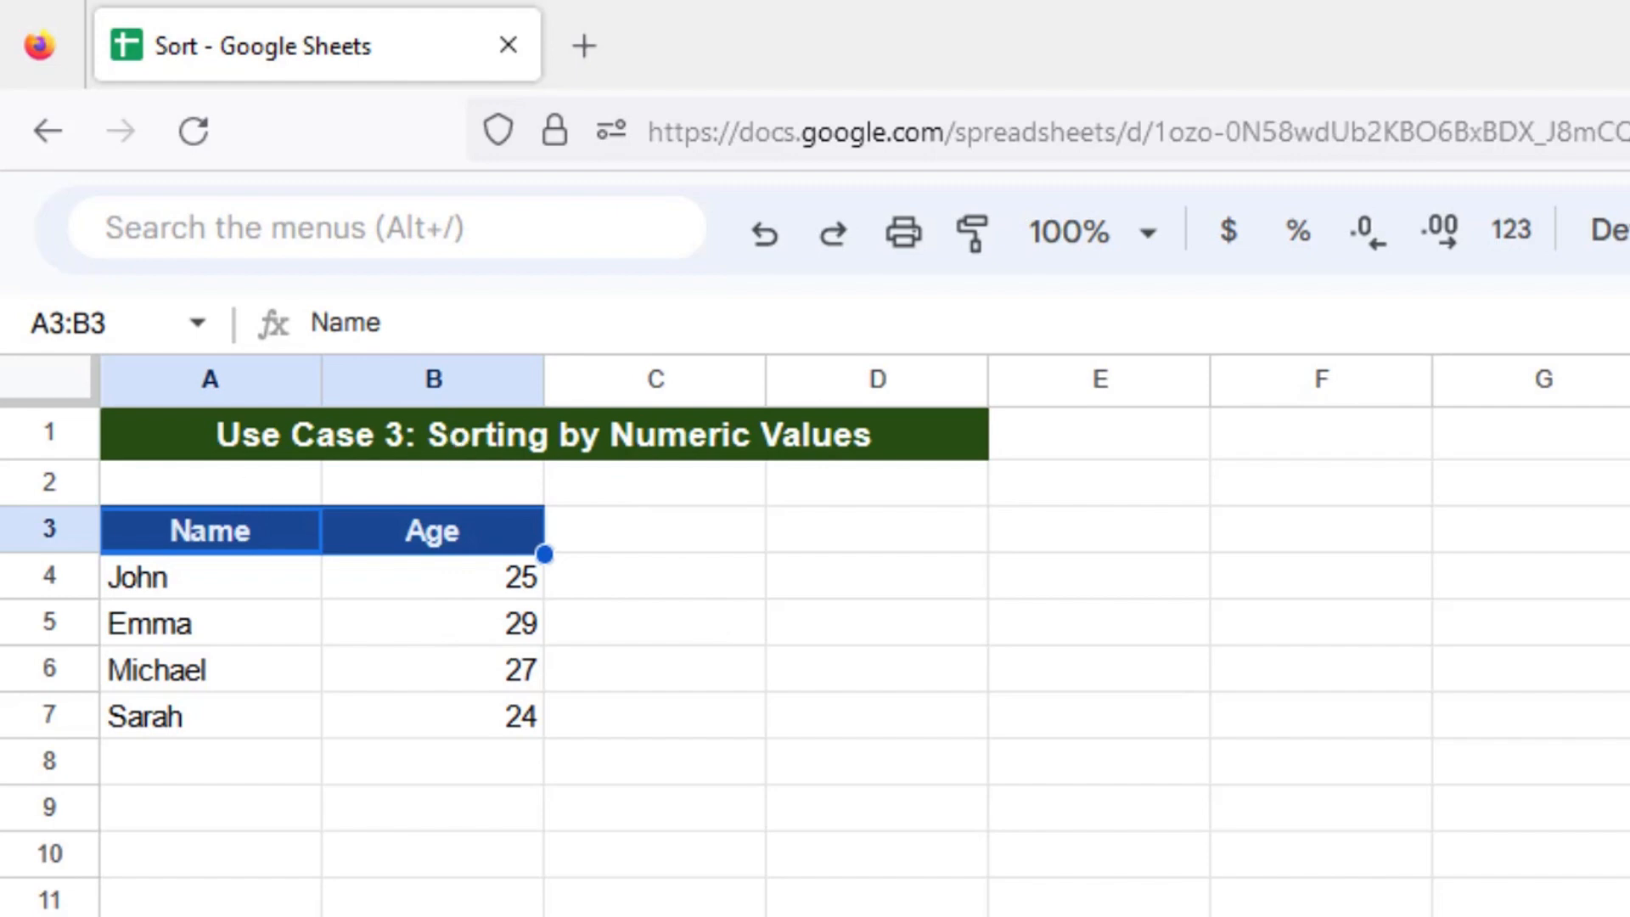
Step: In D4 of the Case 3 sheet, enter =SORT(A4:B7,2,True) to sort the people by age ascending, and review the formula
click(801, 575)
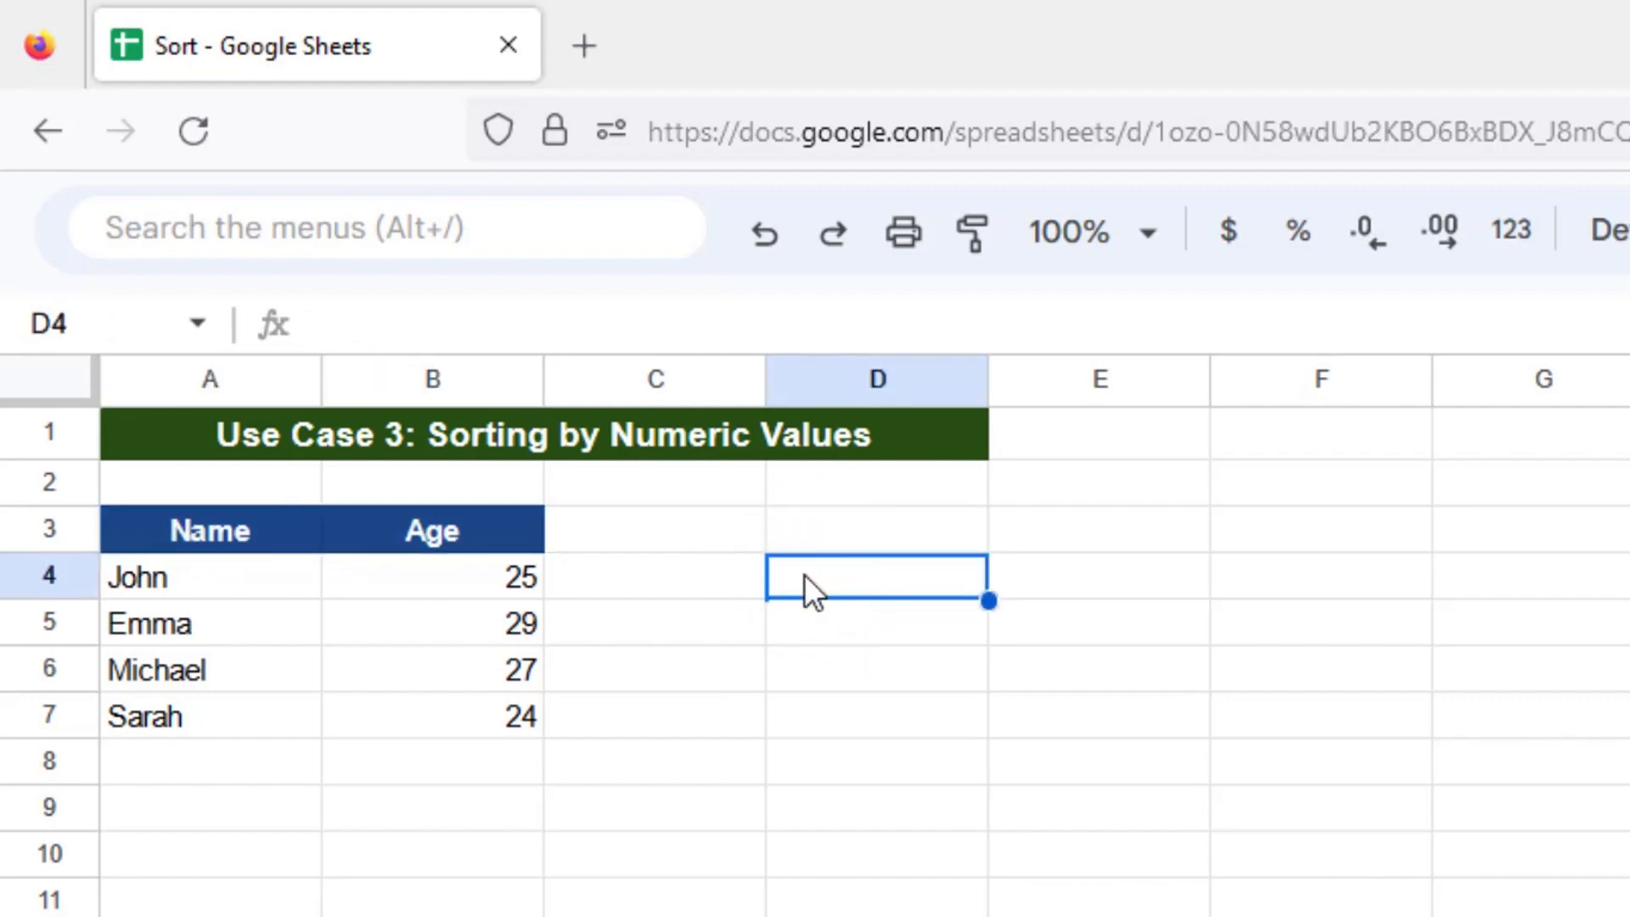
text(=sort)
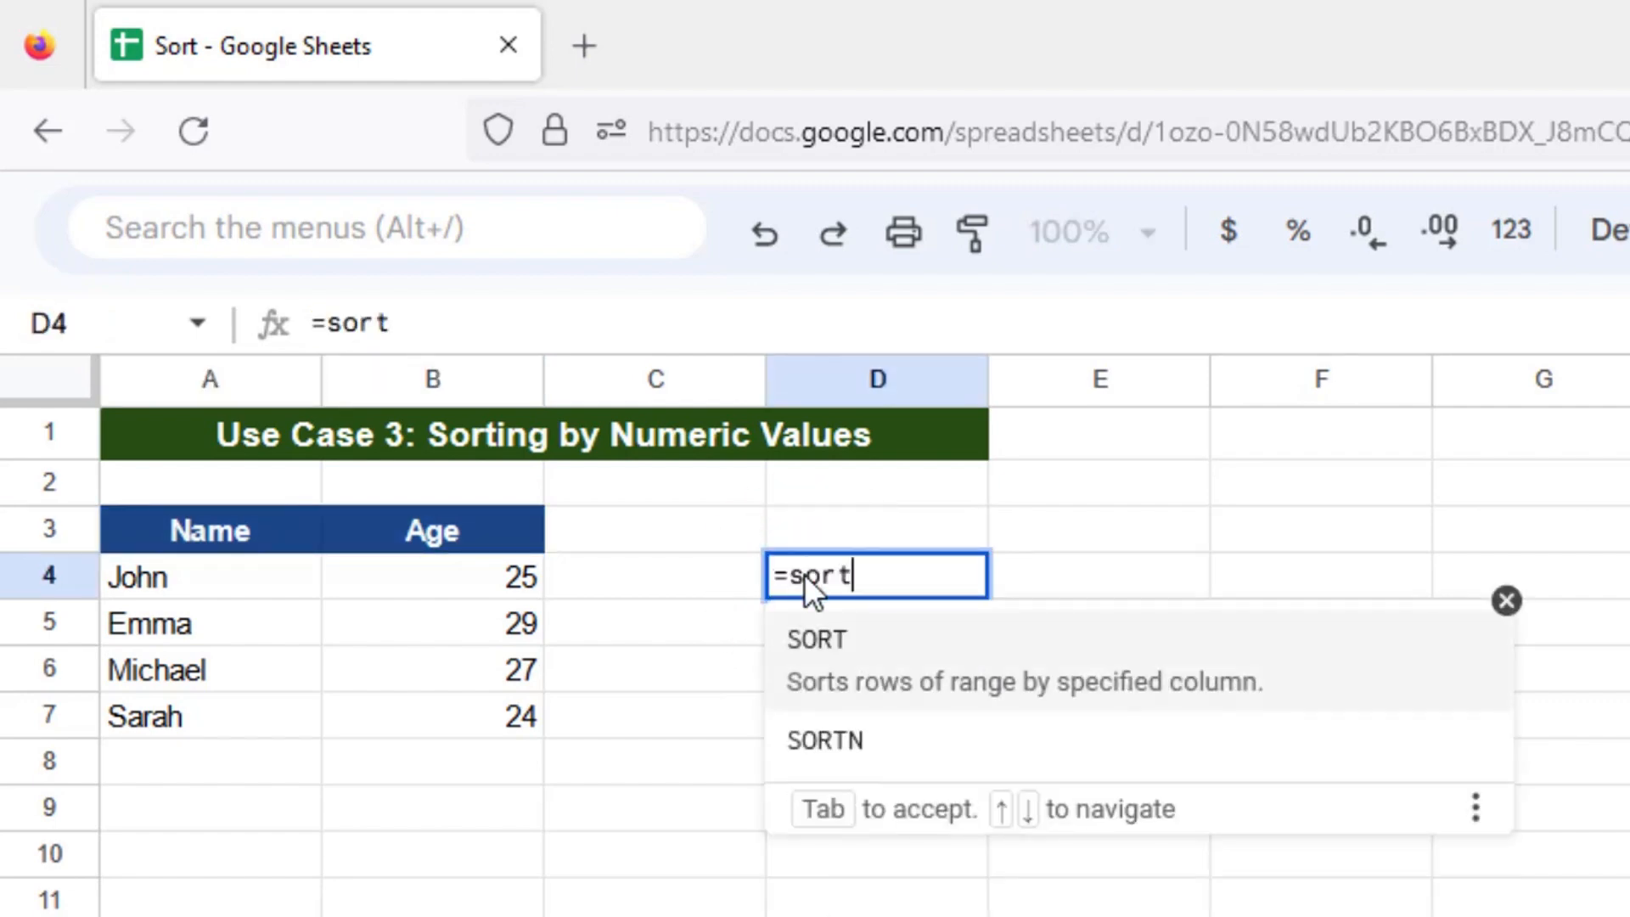
key(Tab)
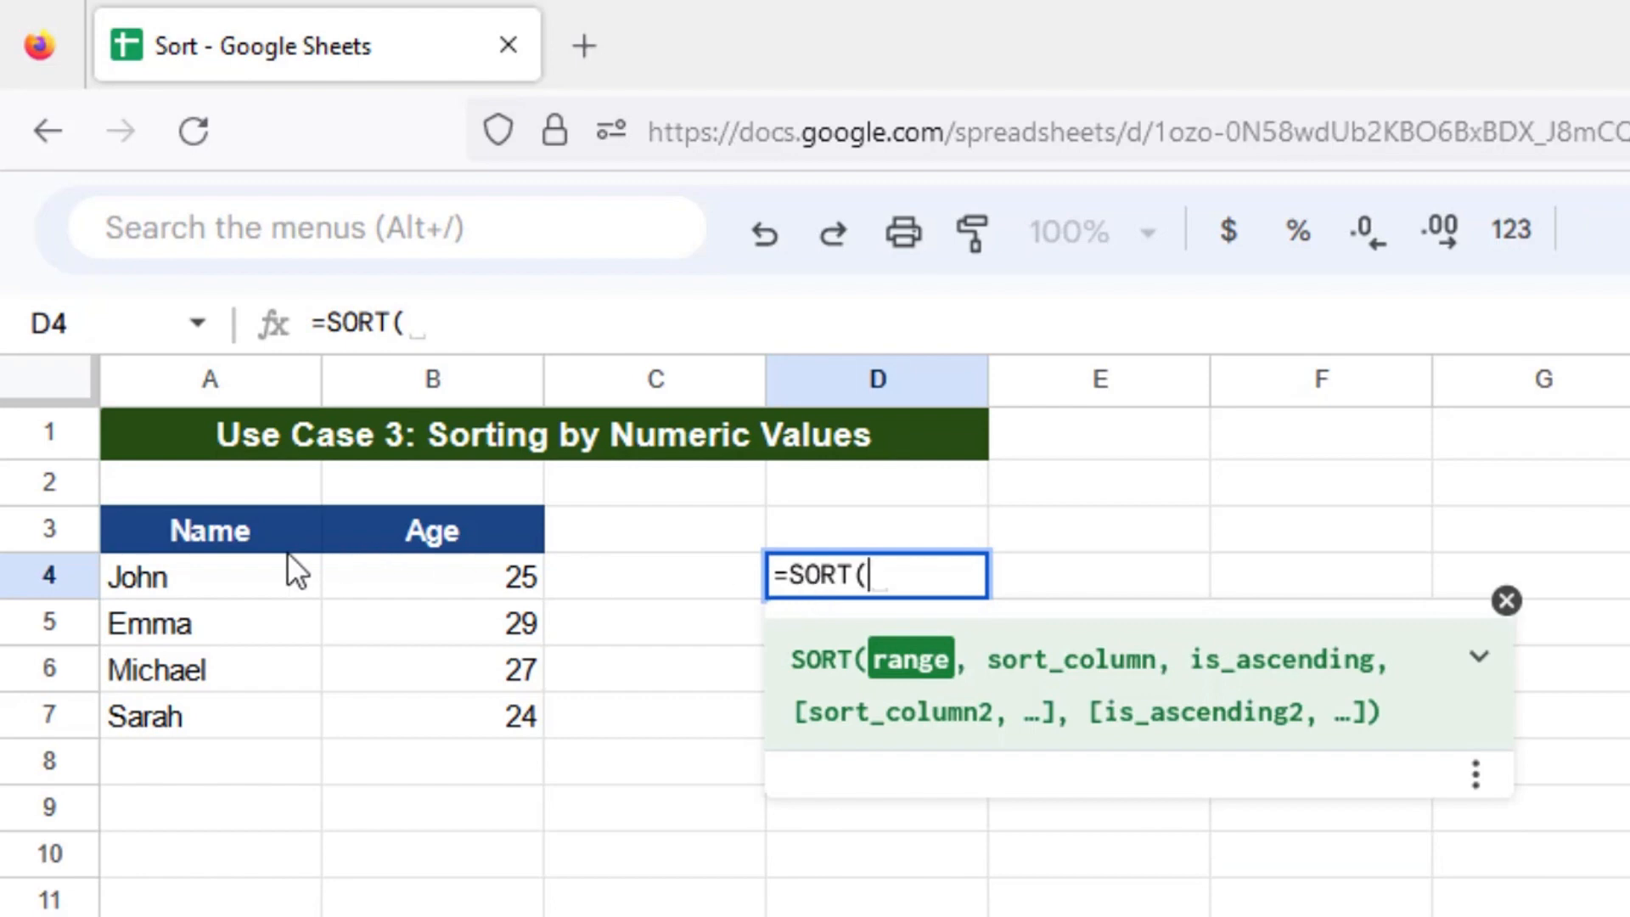
drag(348, 594, 444, 720)
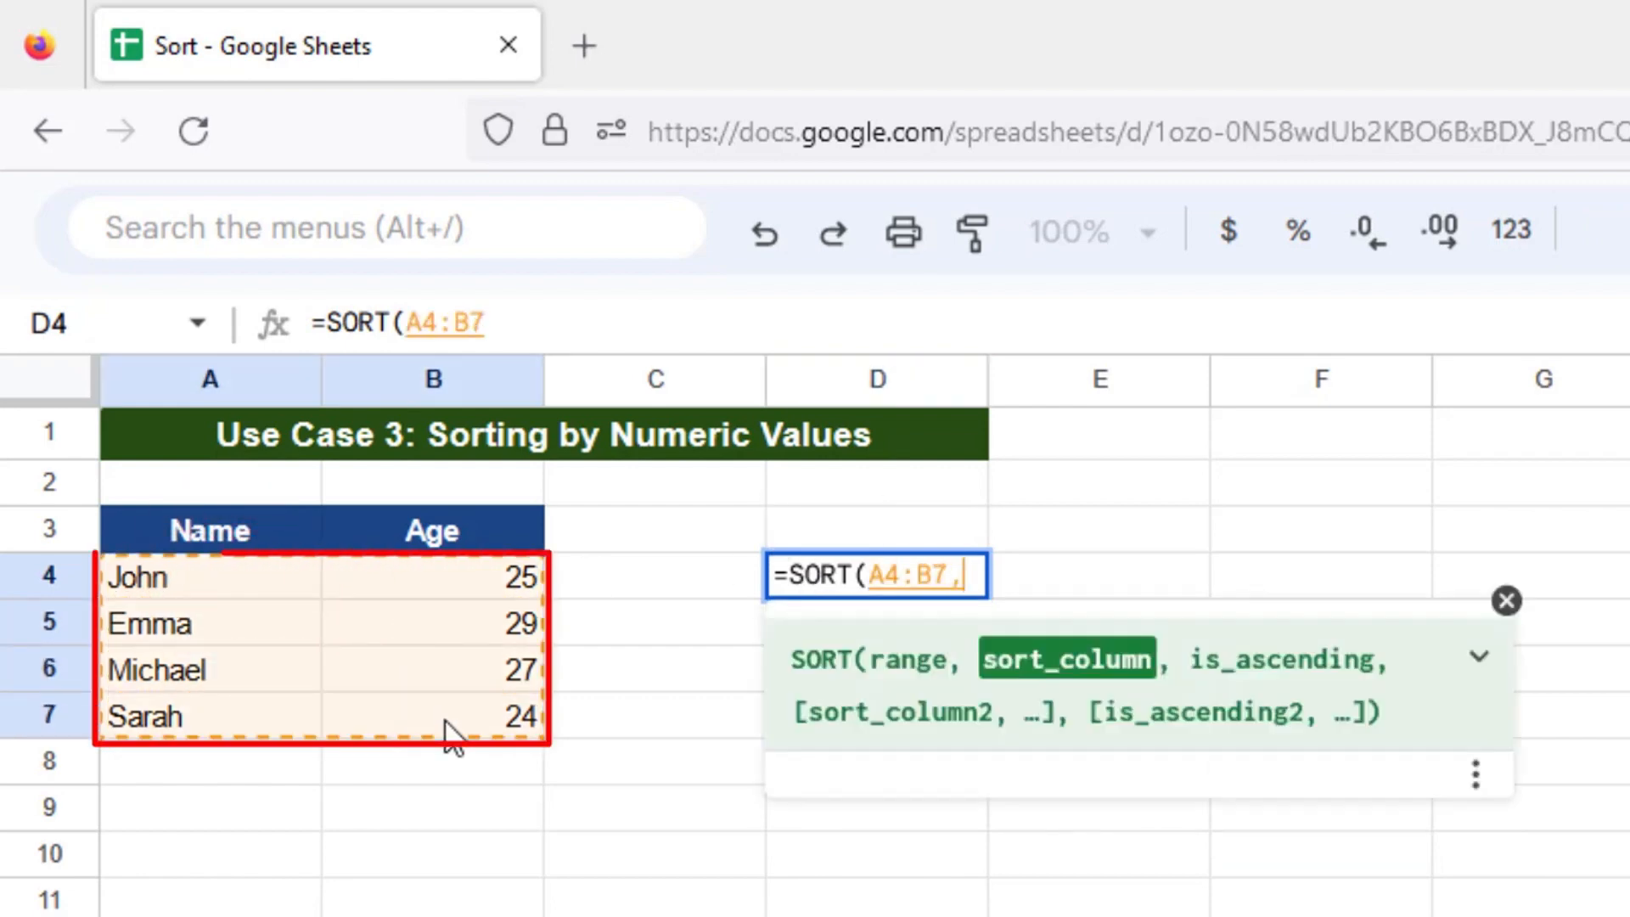
text(,)
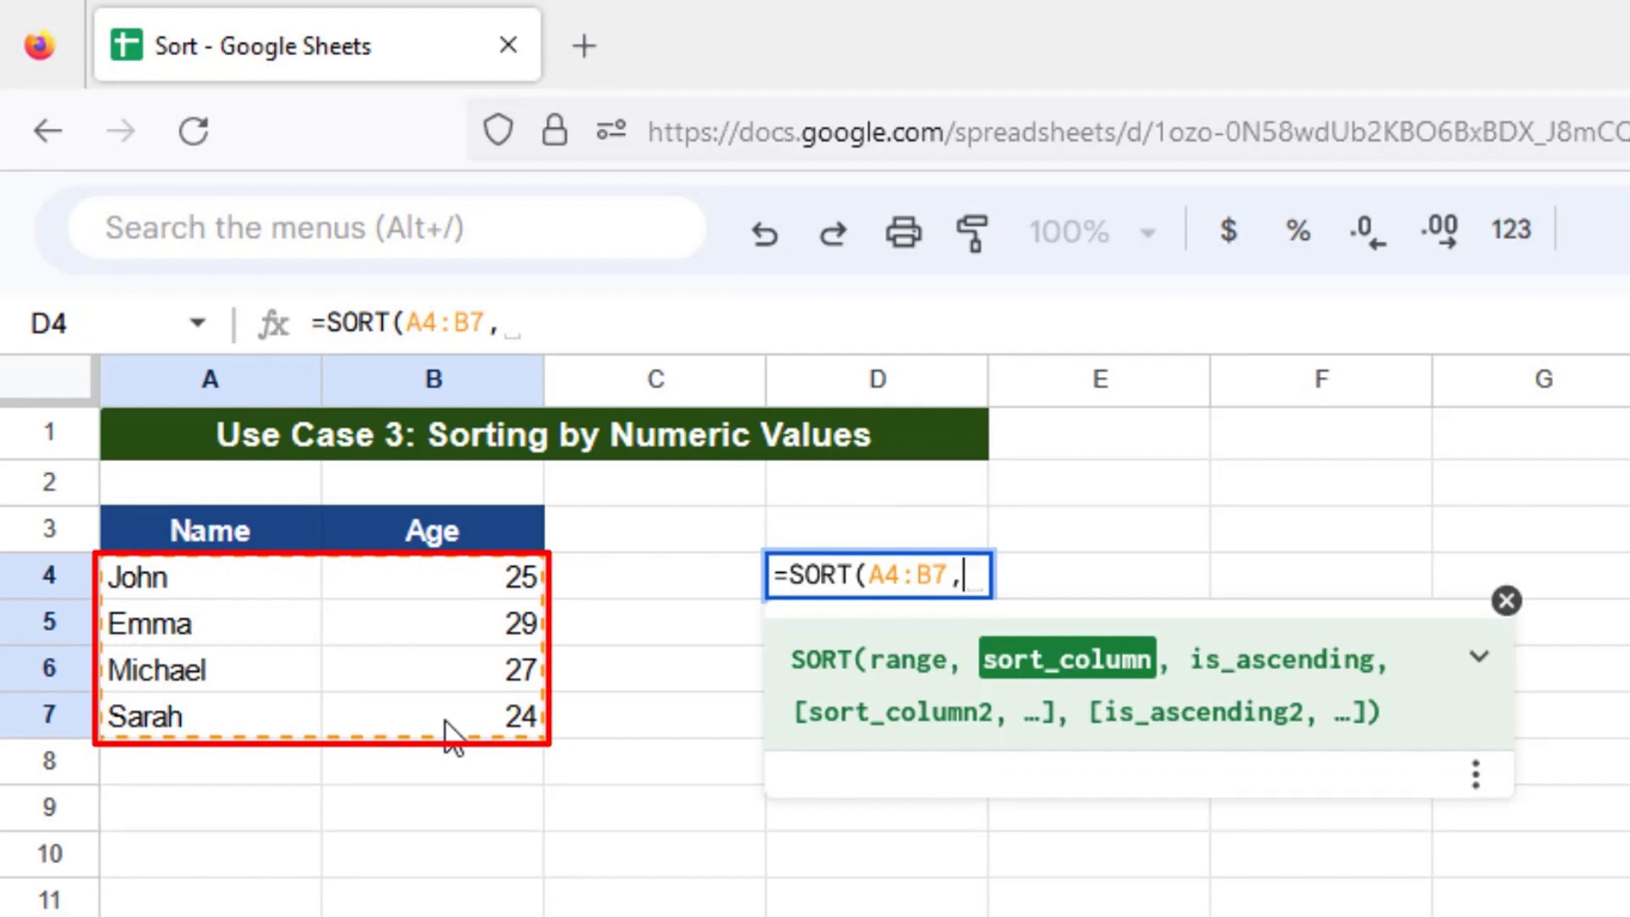
text(2)
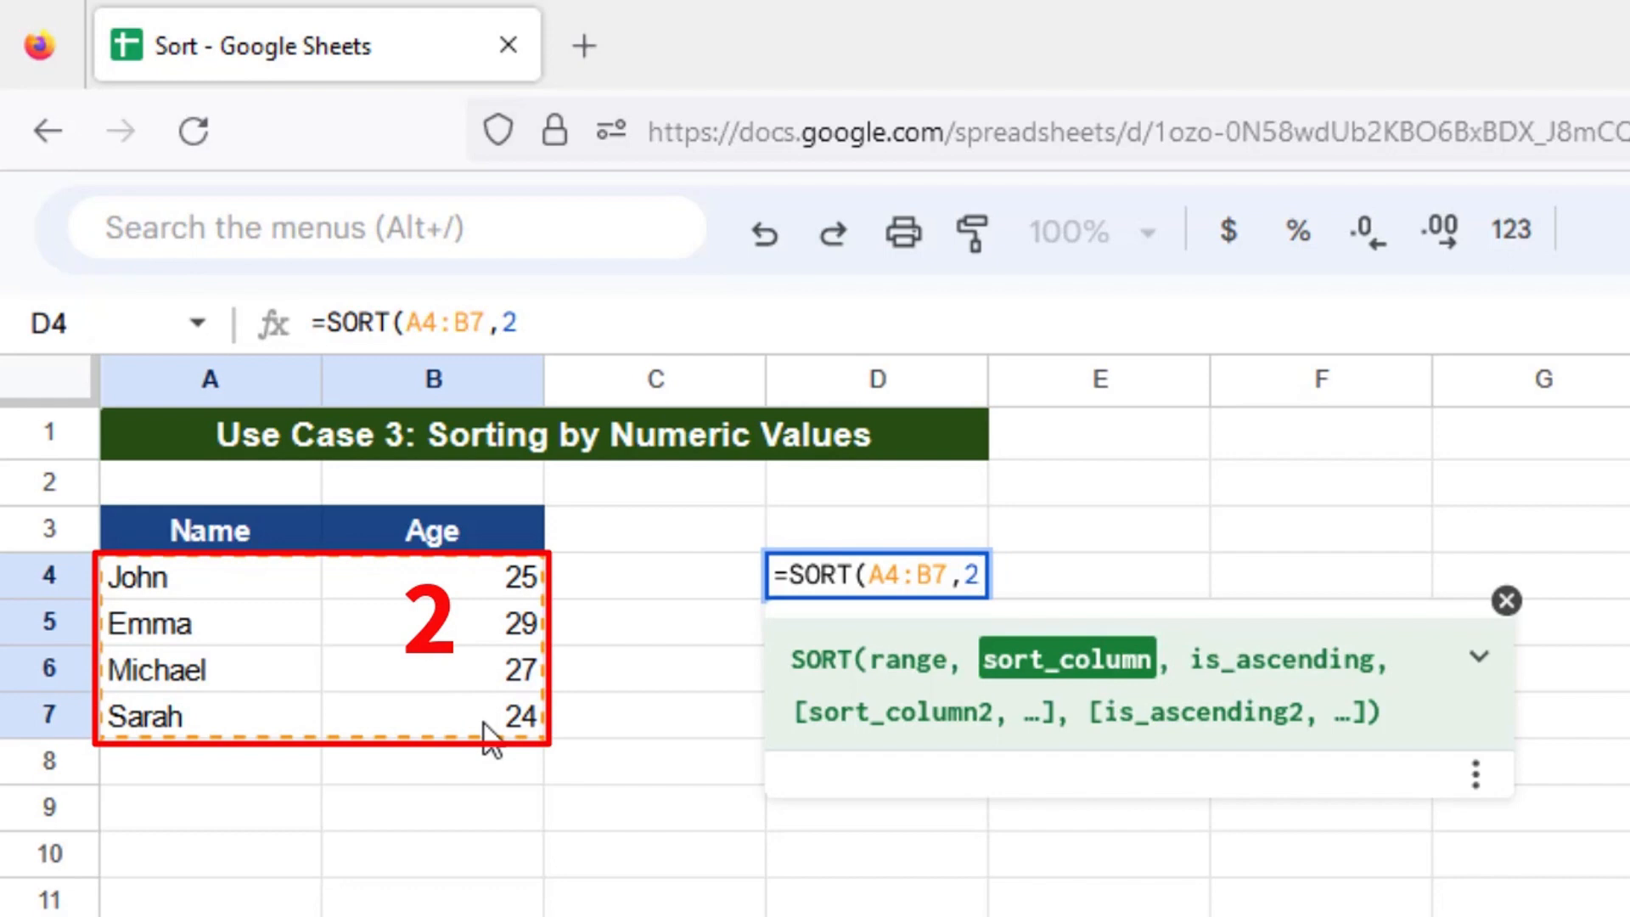
text(,)
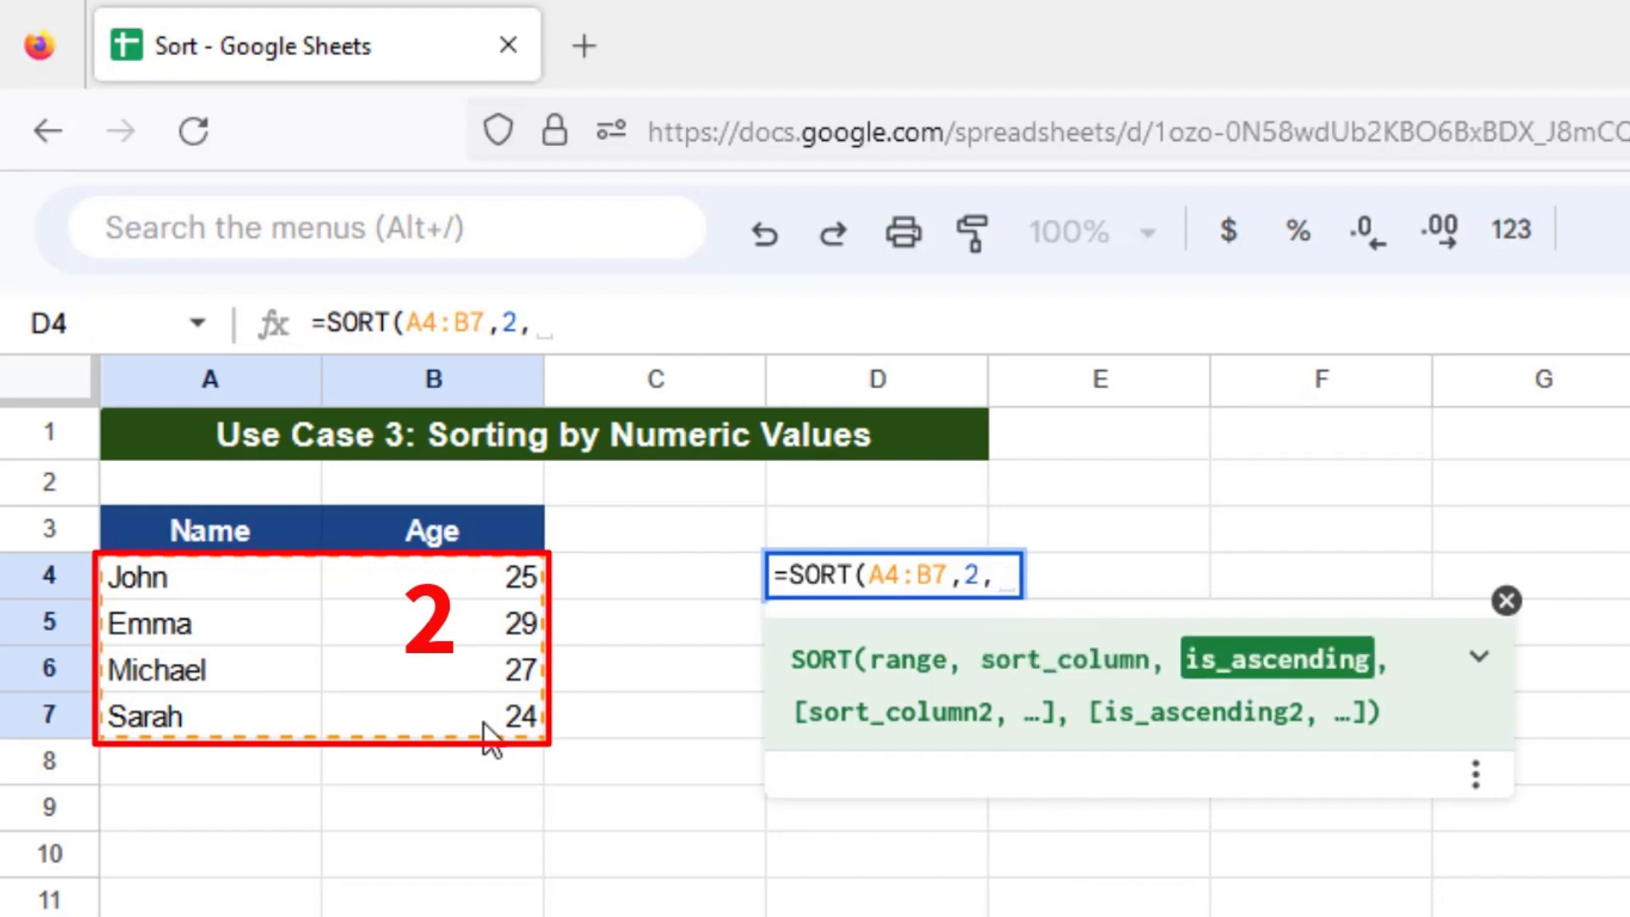
text(True)
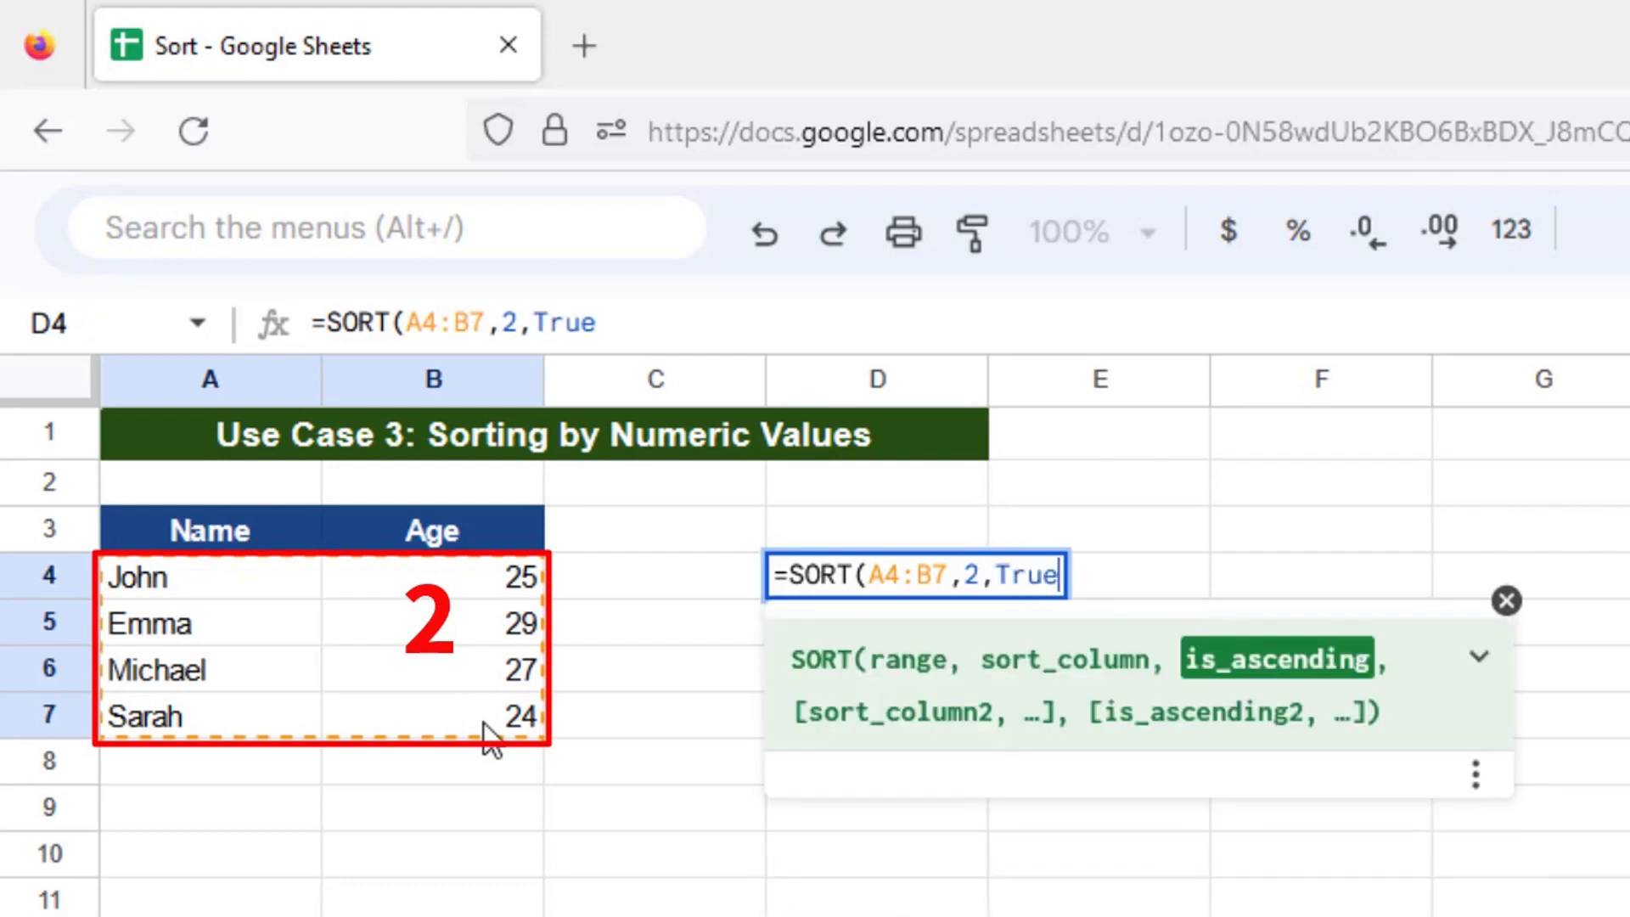
text())
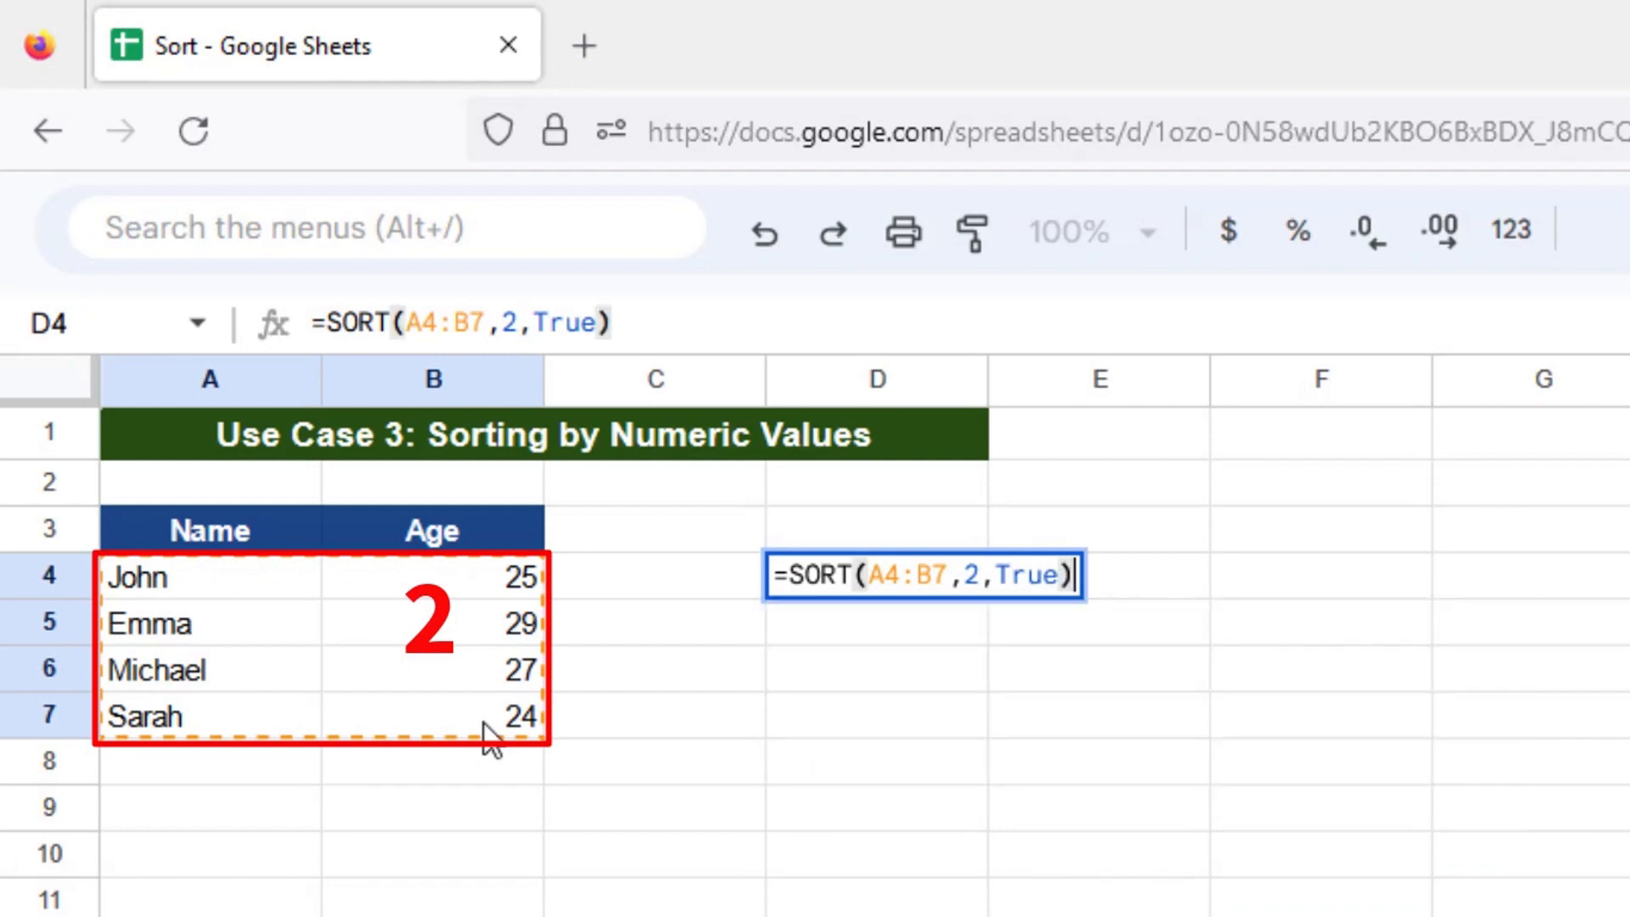
key(Return)
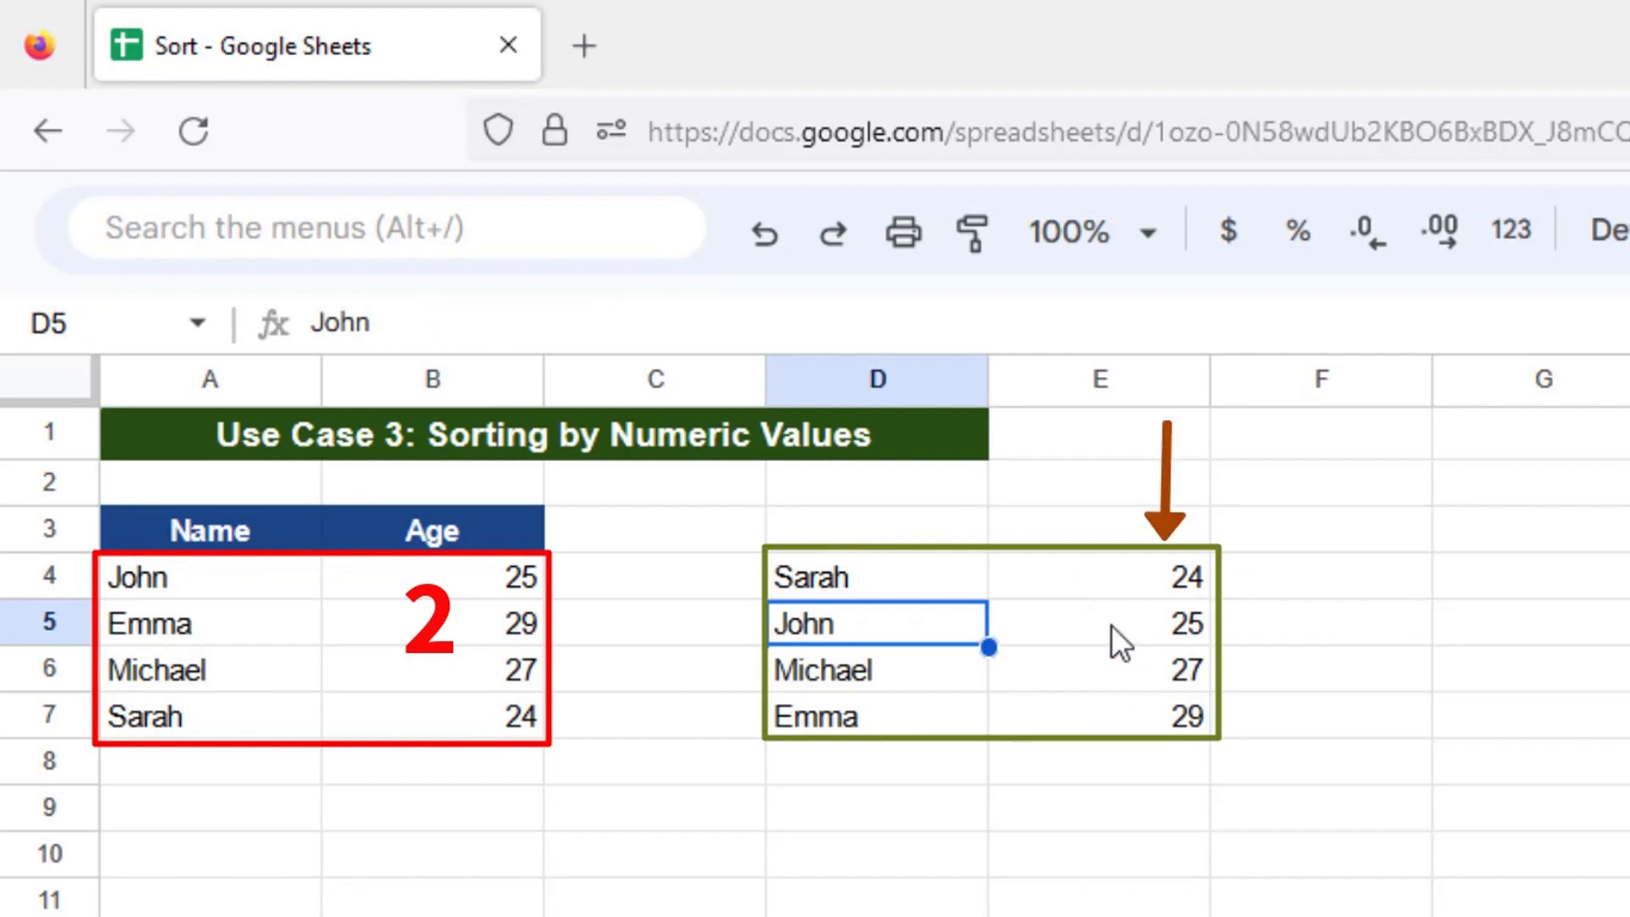
click(875, 577)
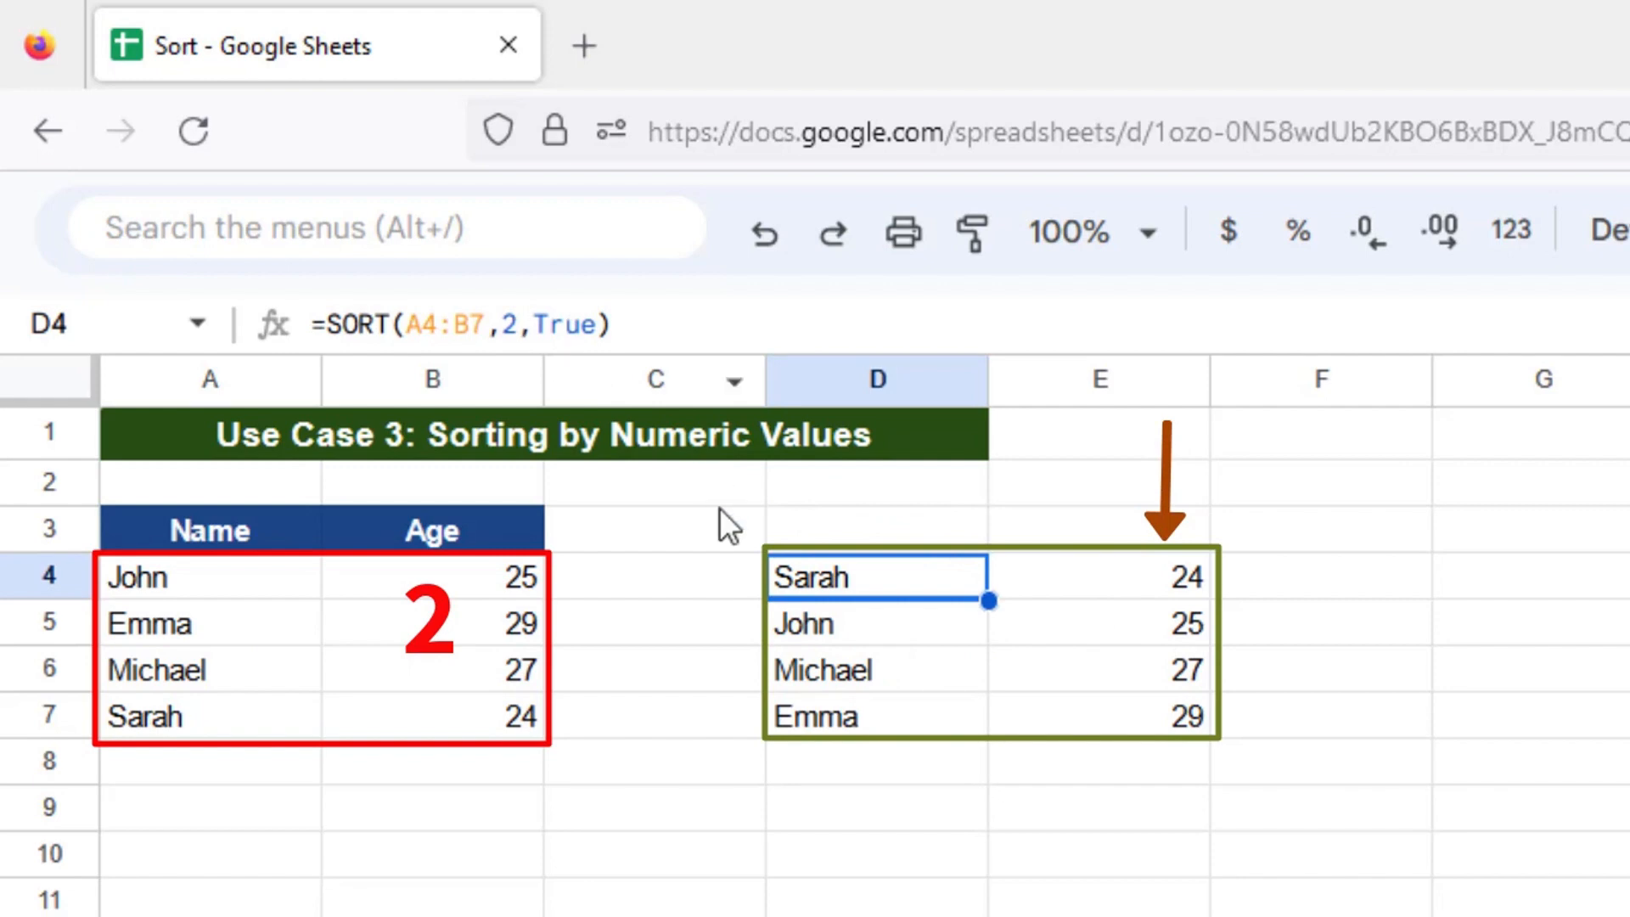
double_click(853, 576)
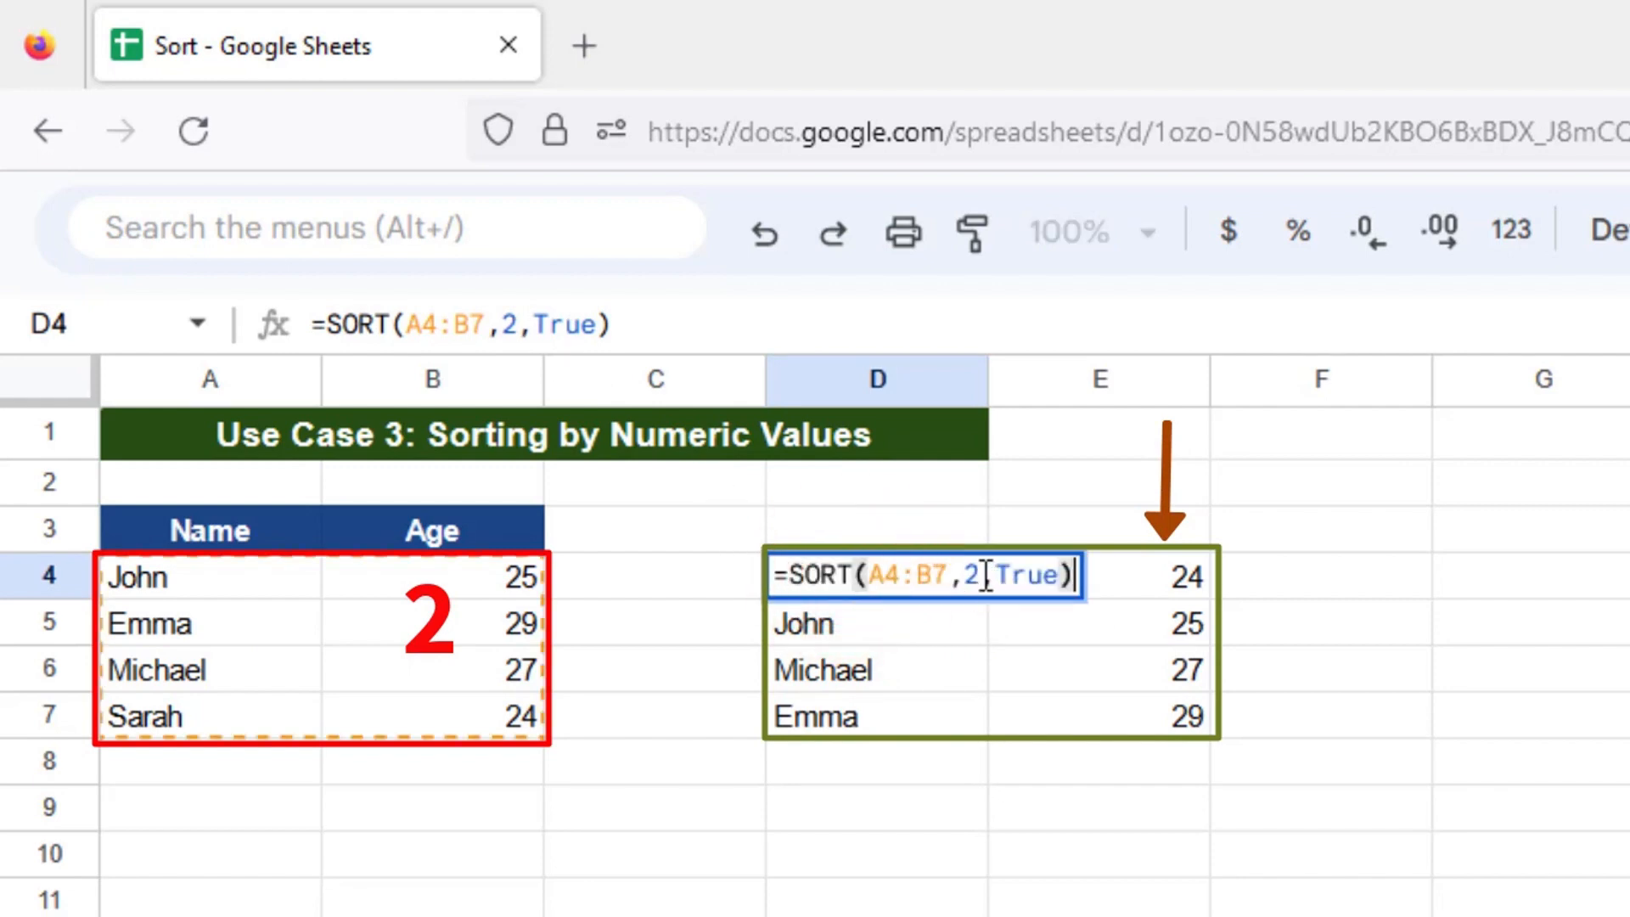
key(Escape)
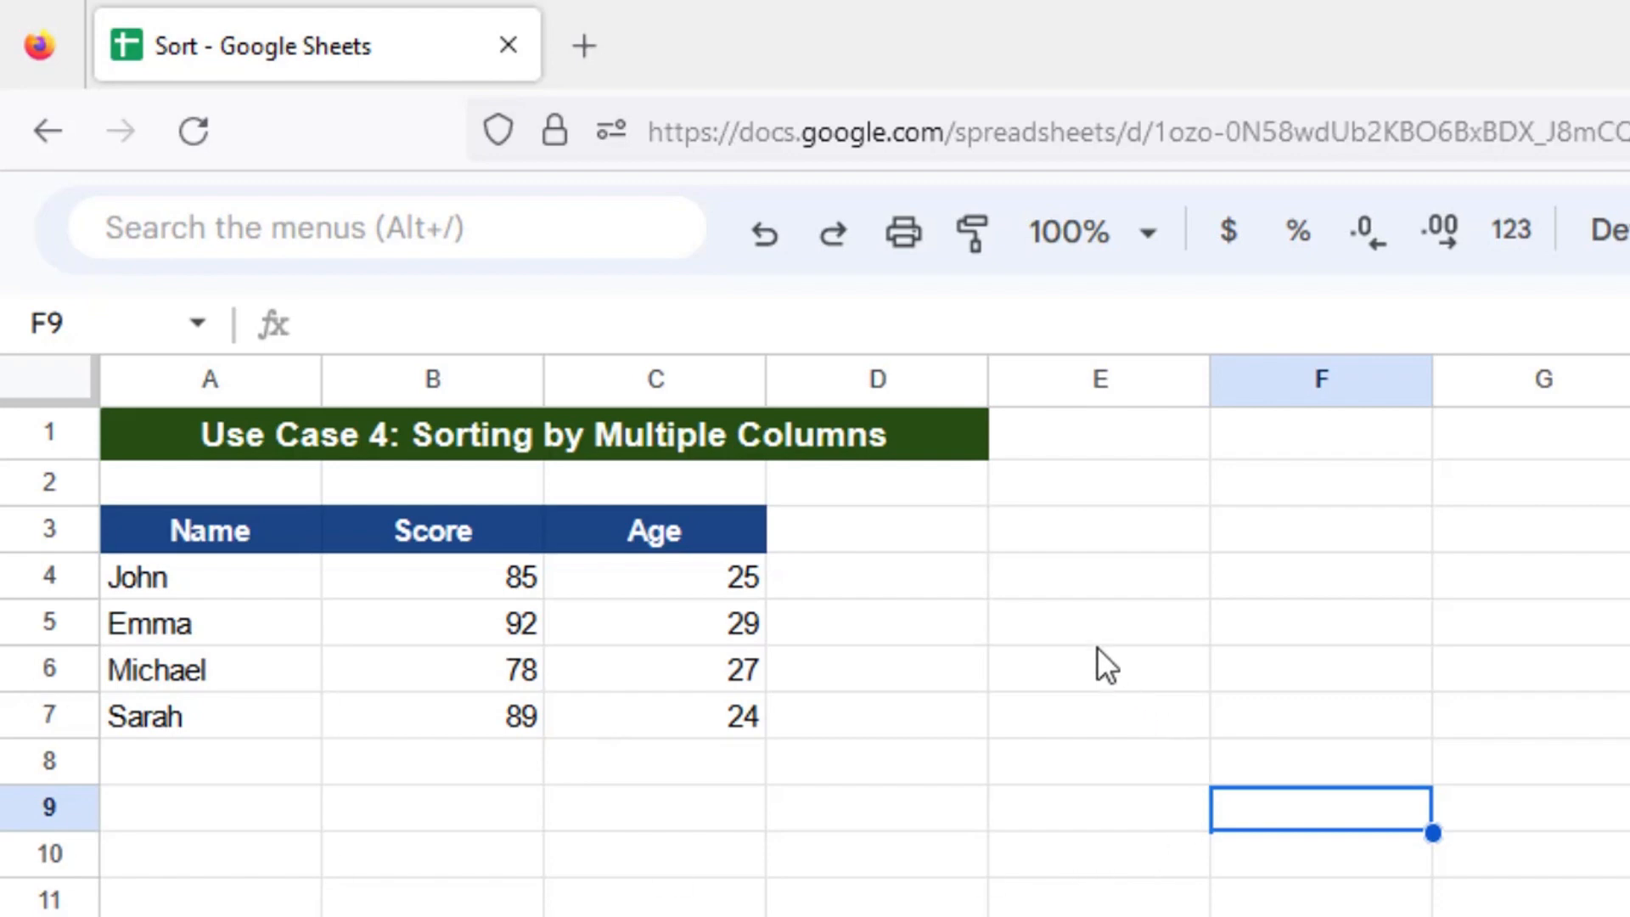
Step: In E4 of the Case 4 sheet, enter =SORT(A4:C7,2,true,3,false) to sort by score ascending, with age descending as secondary key
click(1094, 603)
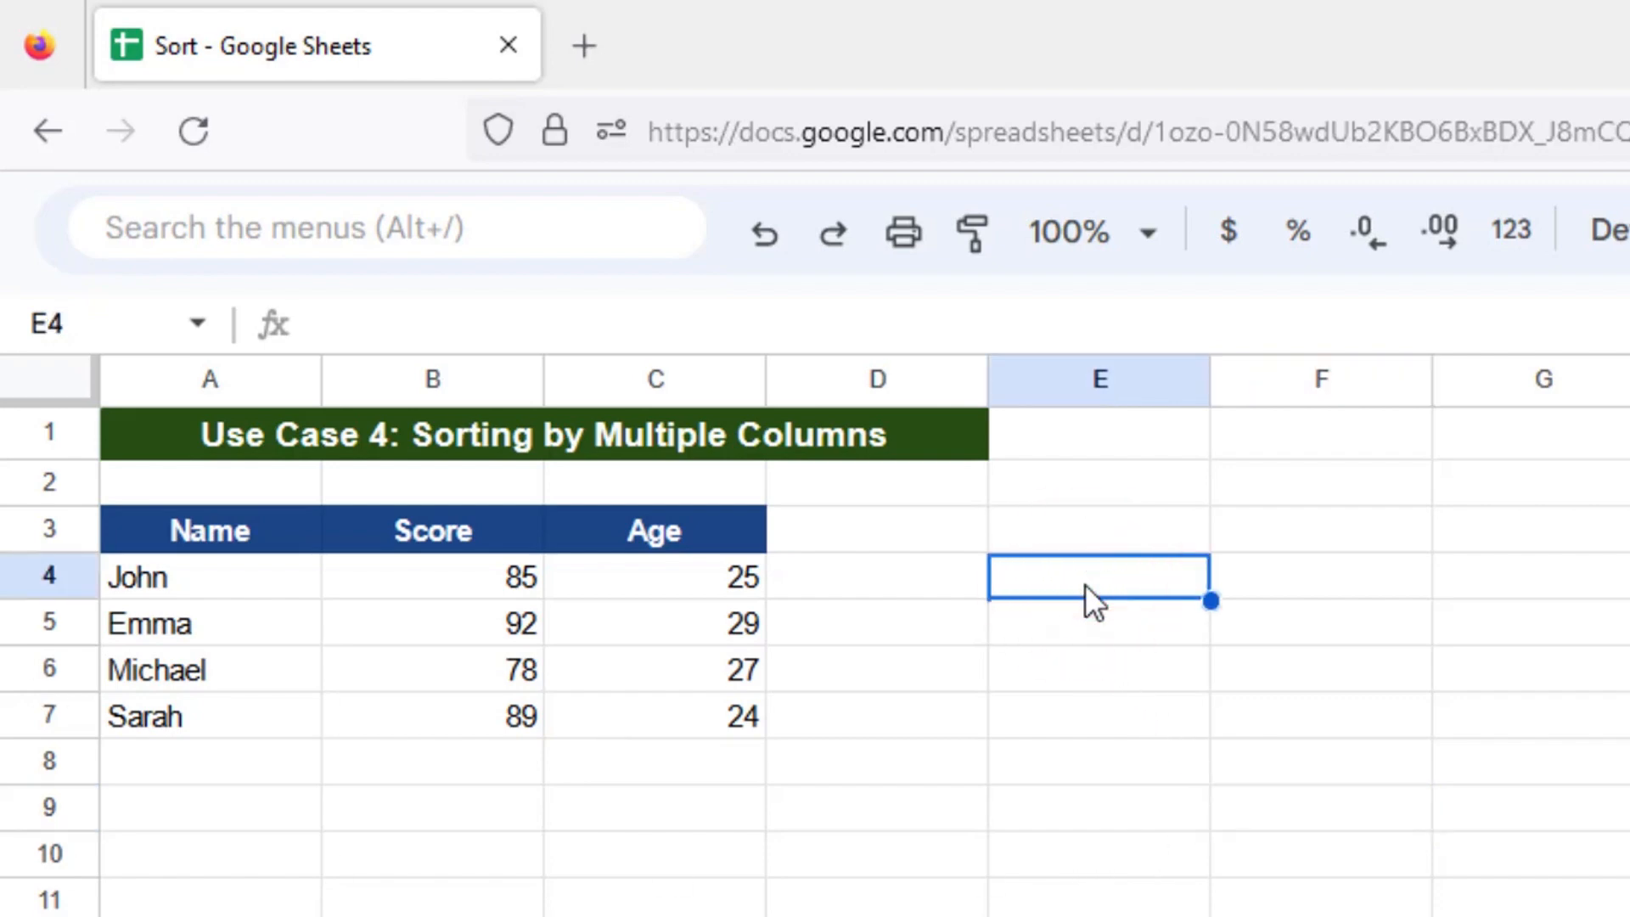
text(=sort)
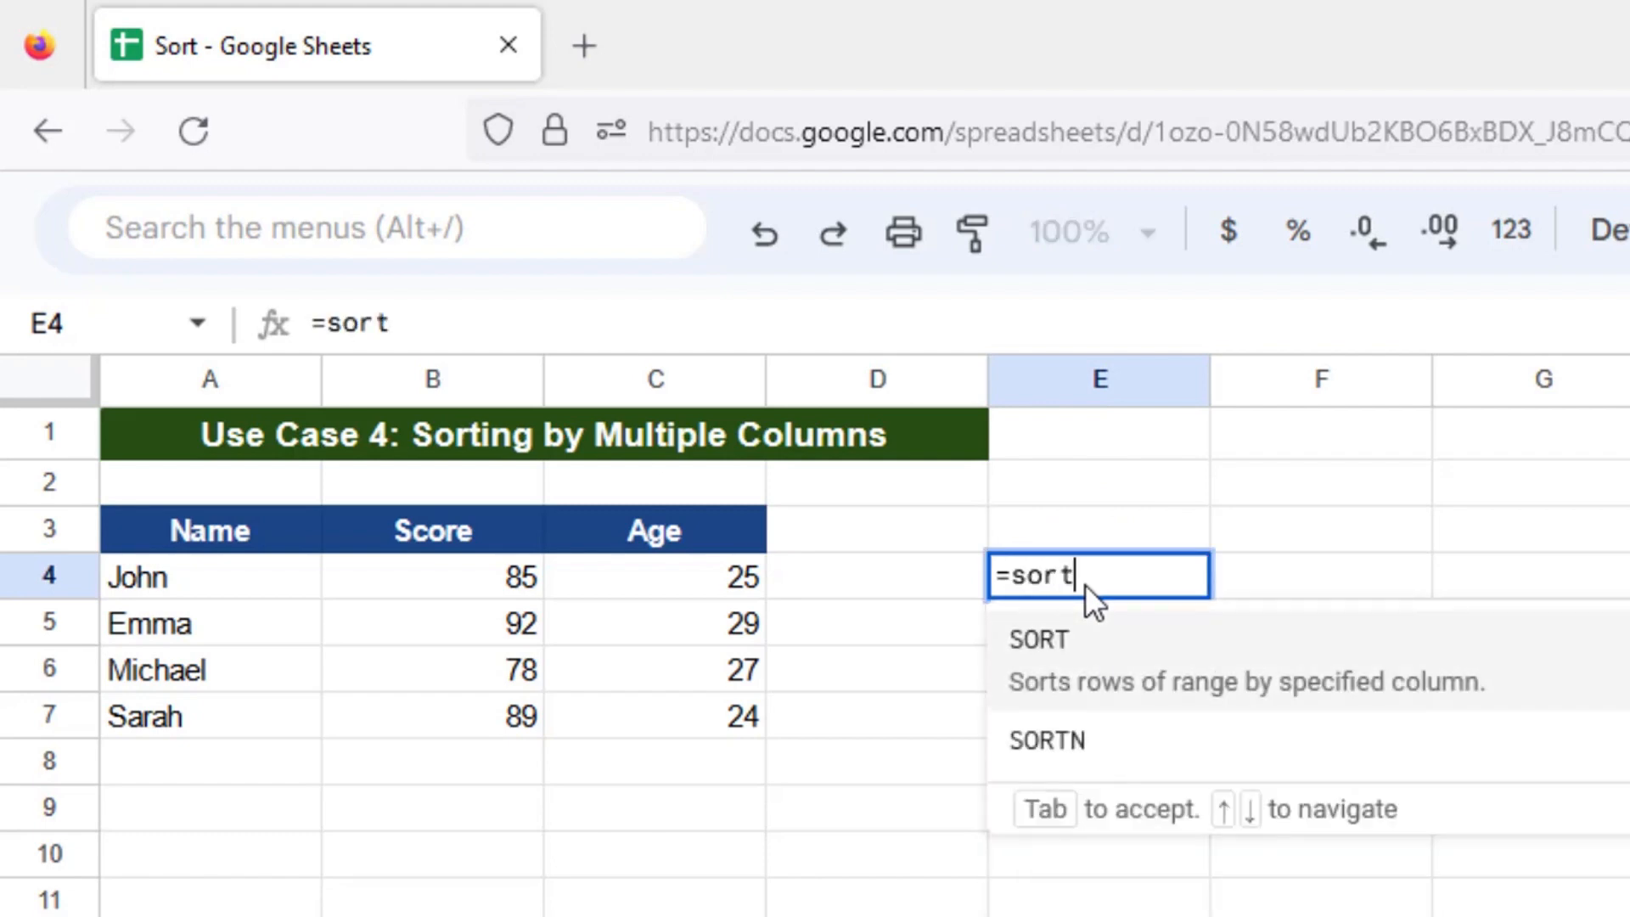
key(Tab)
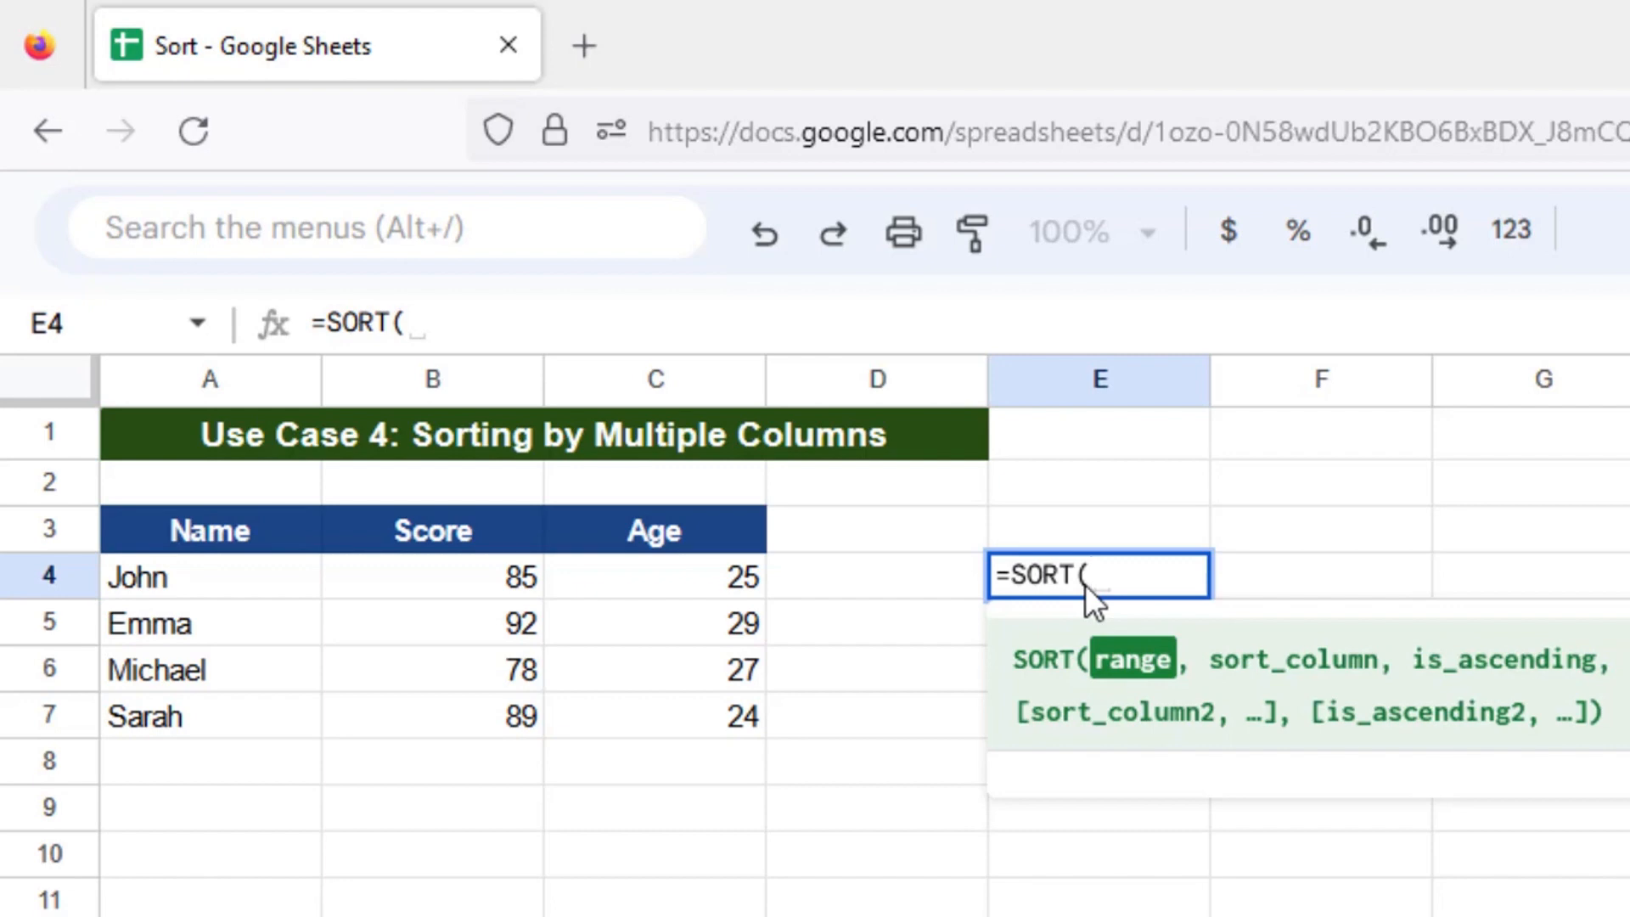
mouse_move(228, 579)
mouse_down()
mouse_move(666, 663)
mouse_move(679, 705)
mouse_up()
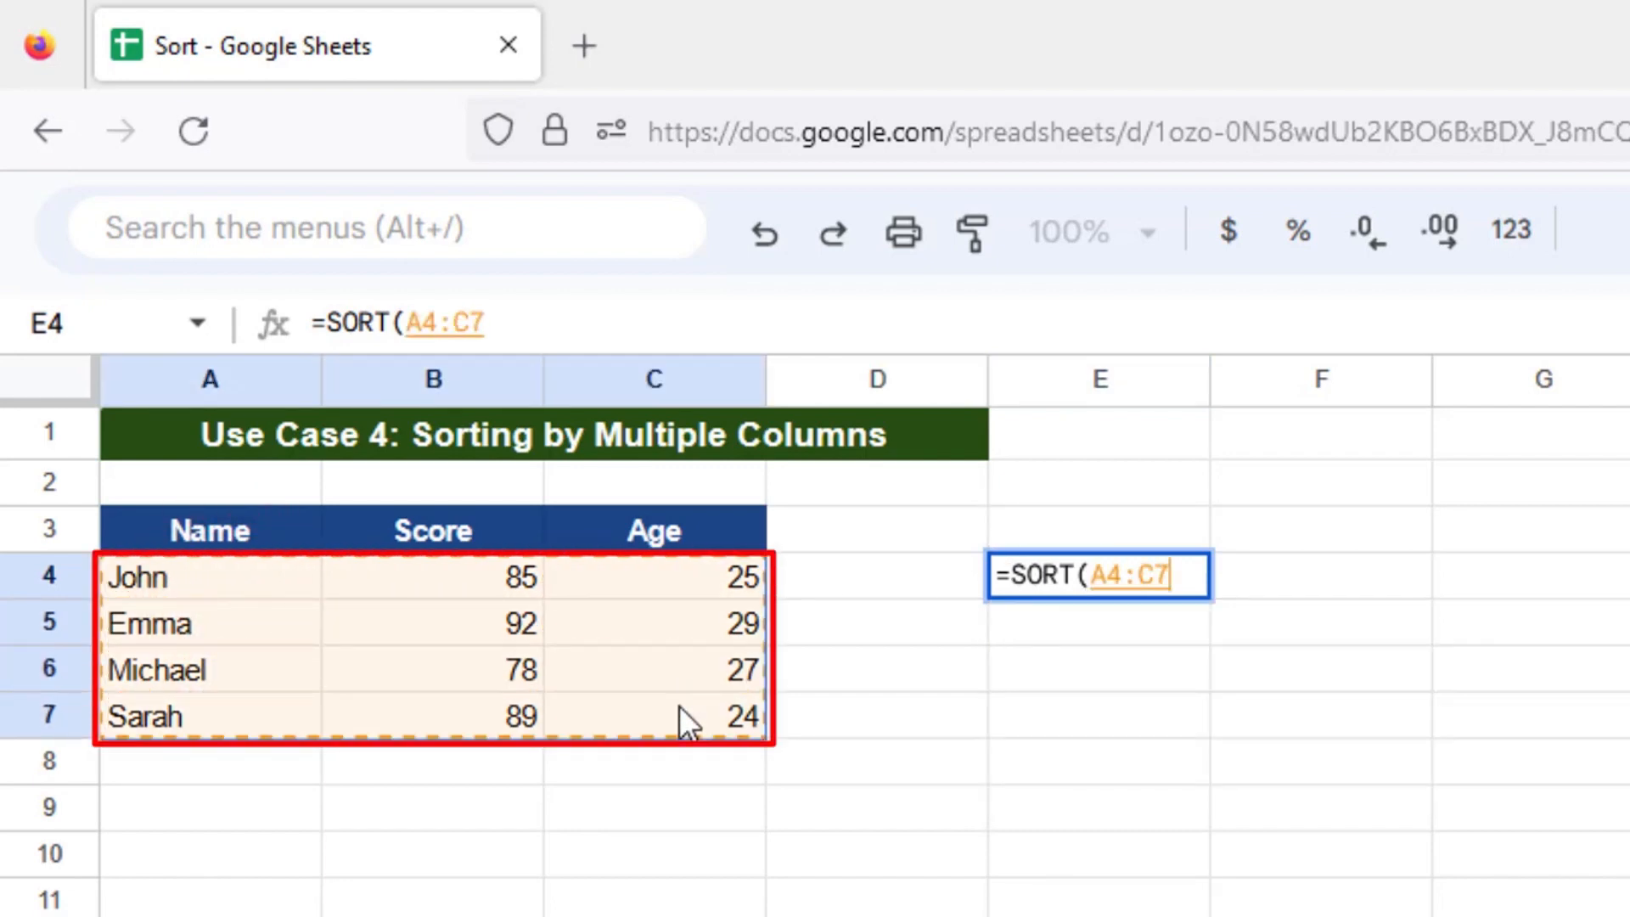
text(,)
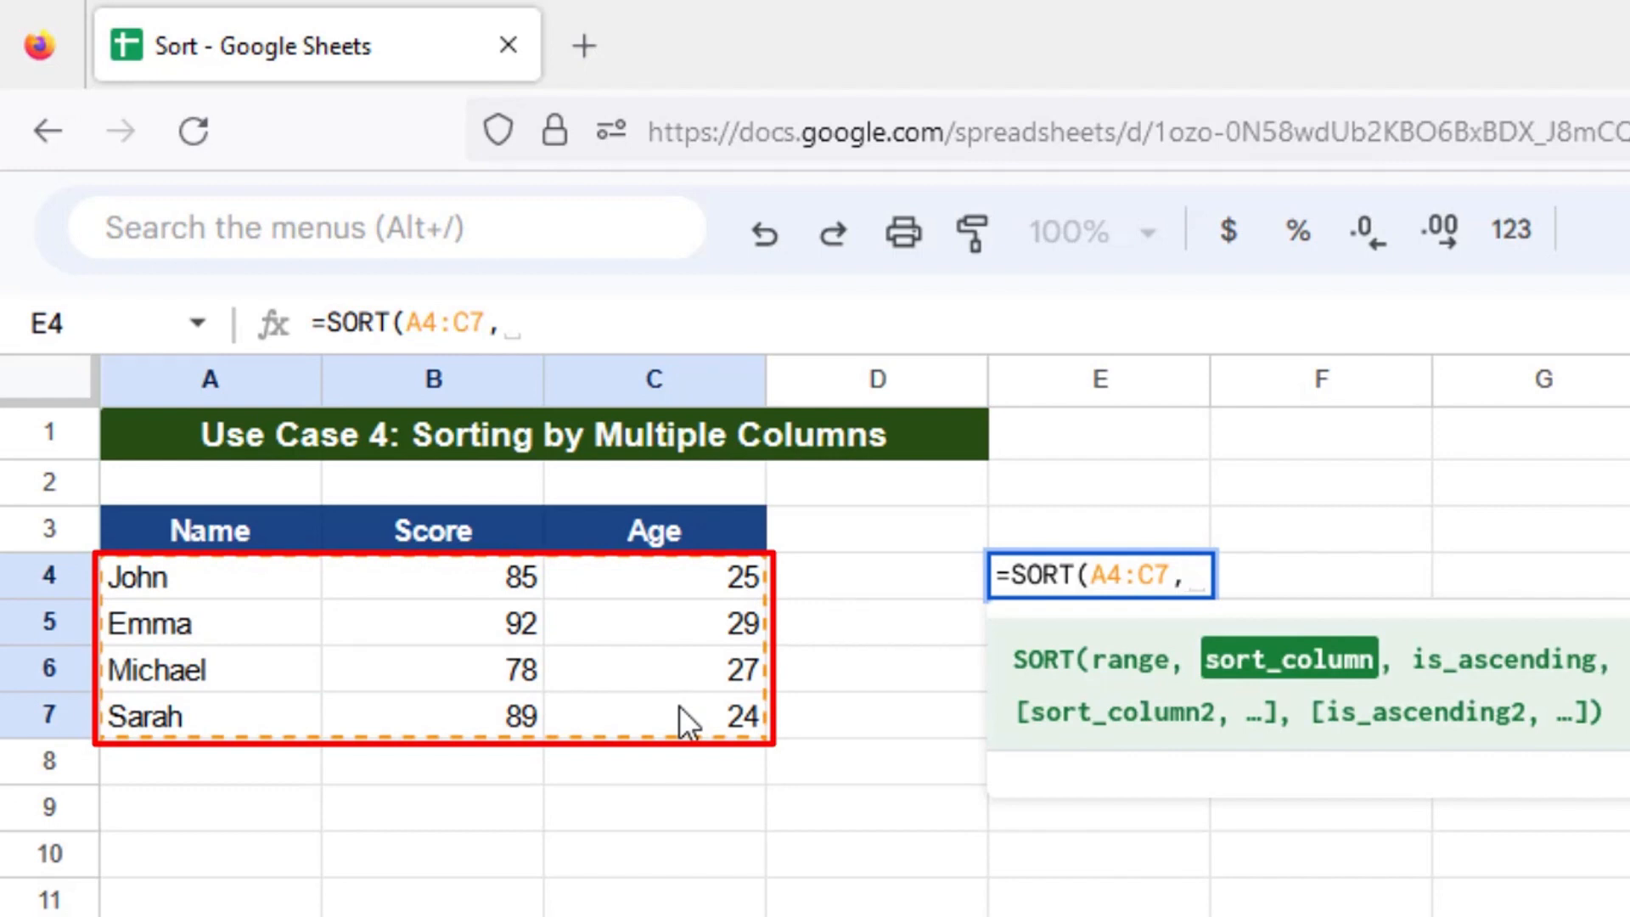
text(2)
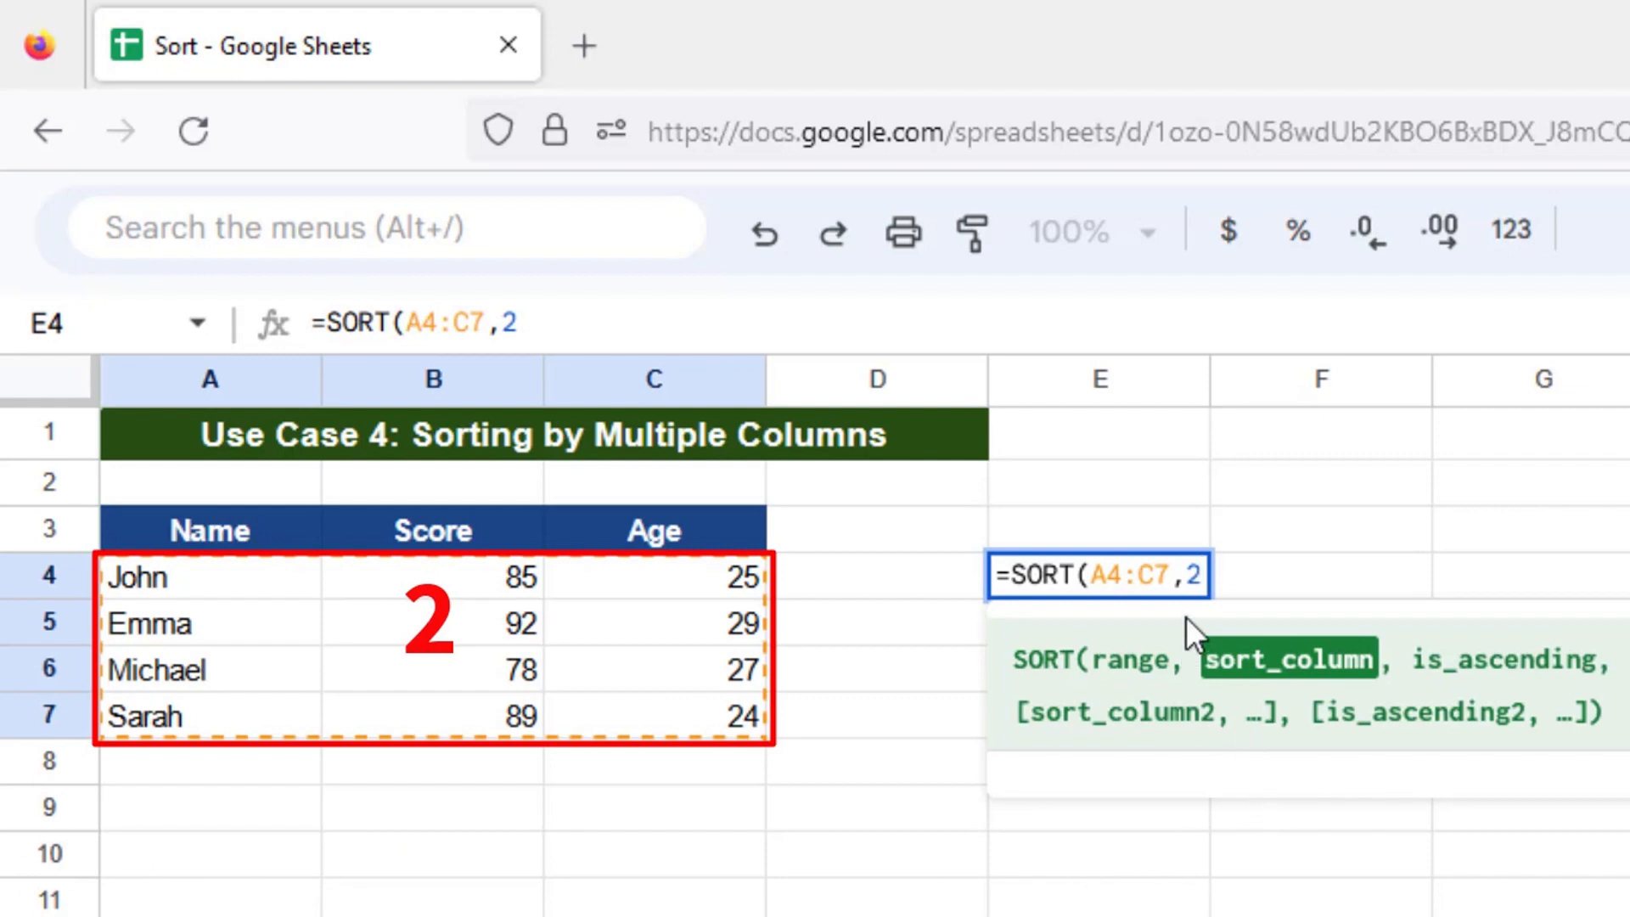
text(, )
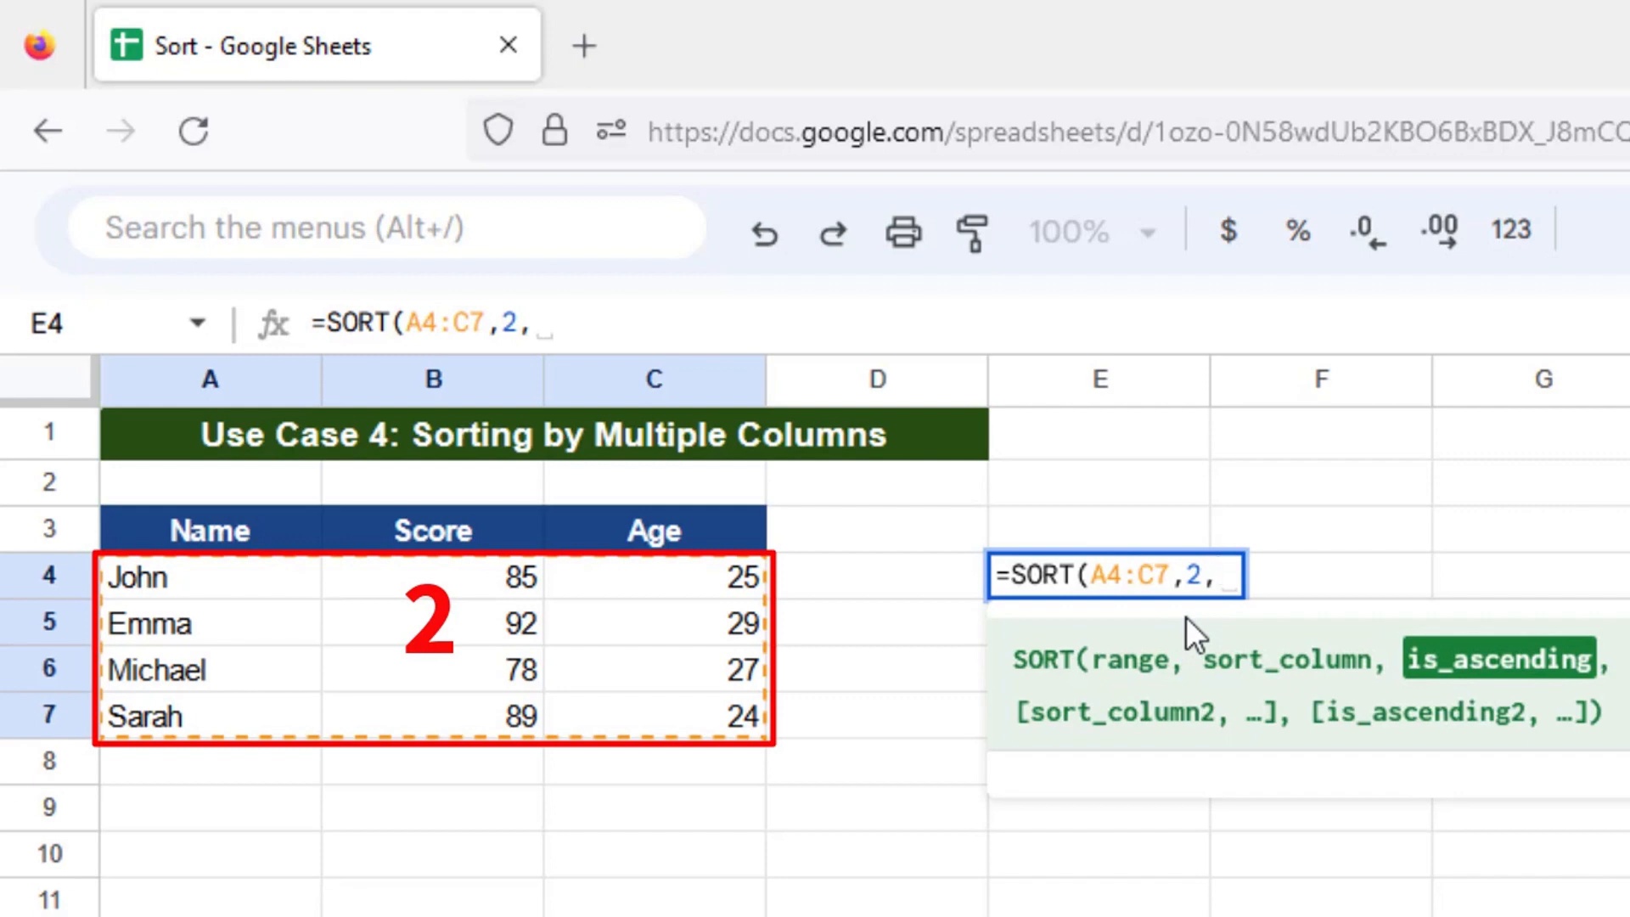
text(true)
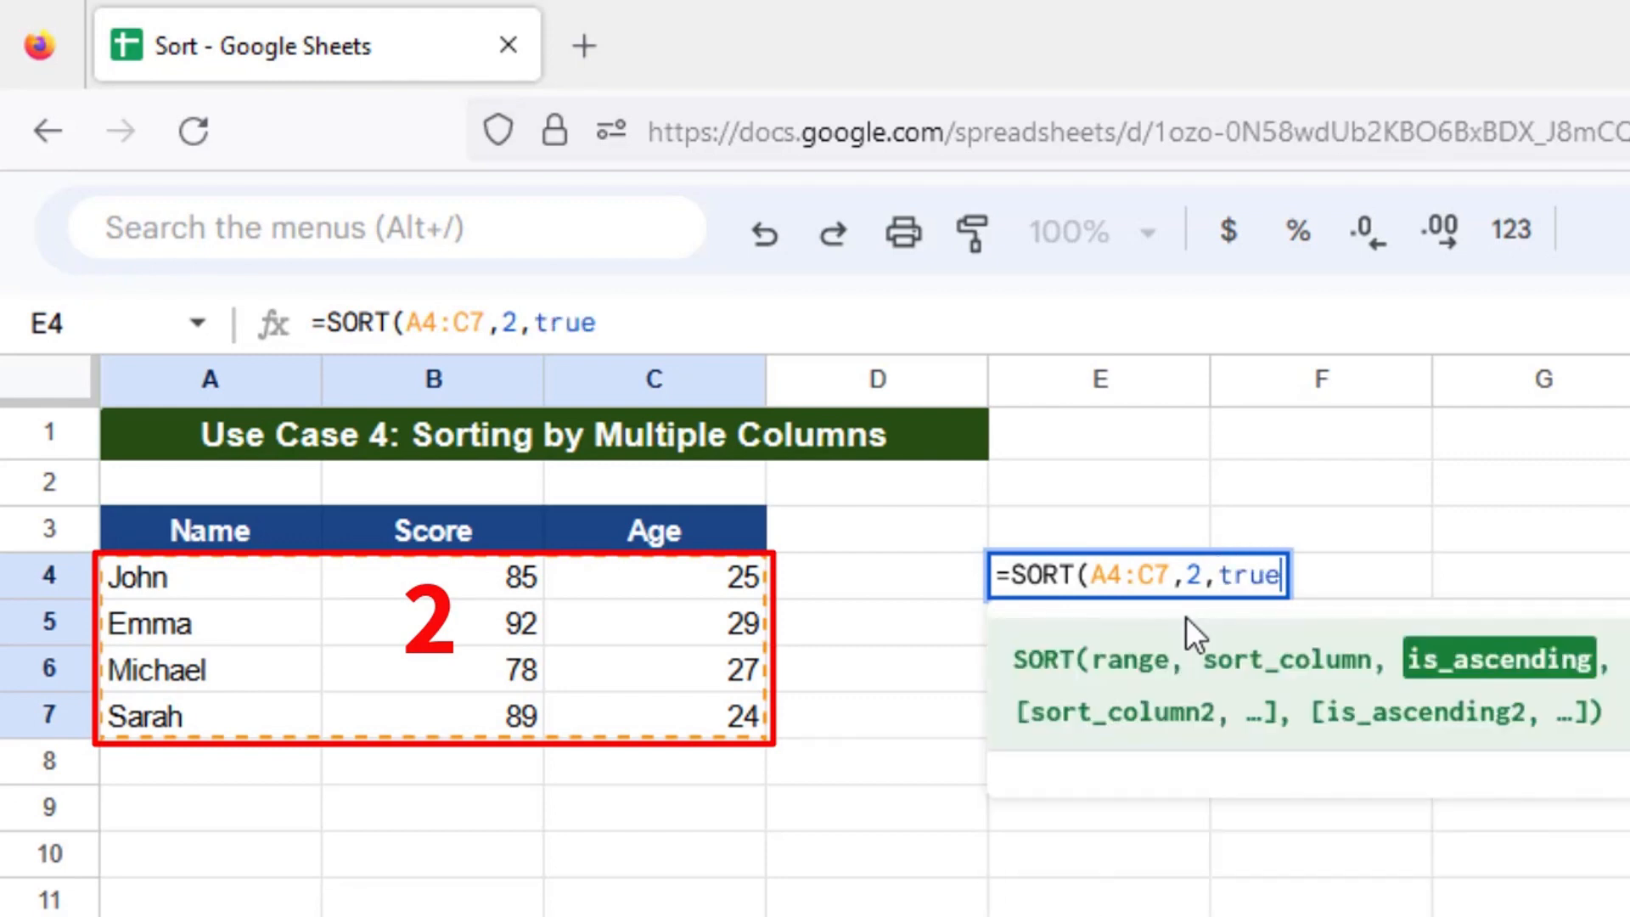
text(,)
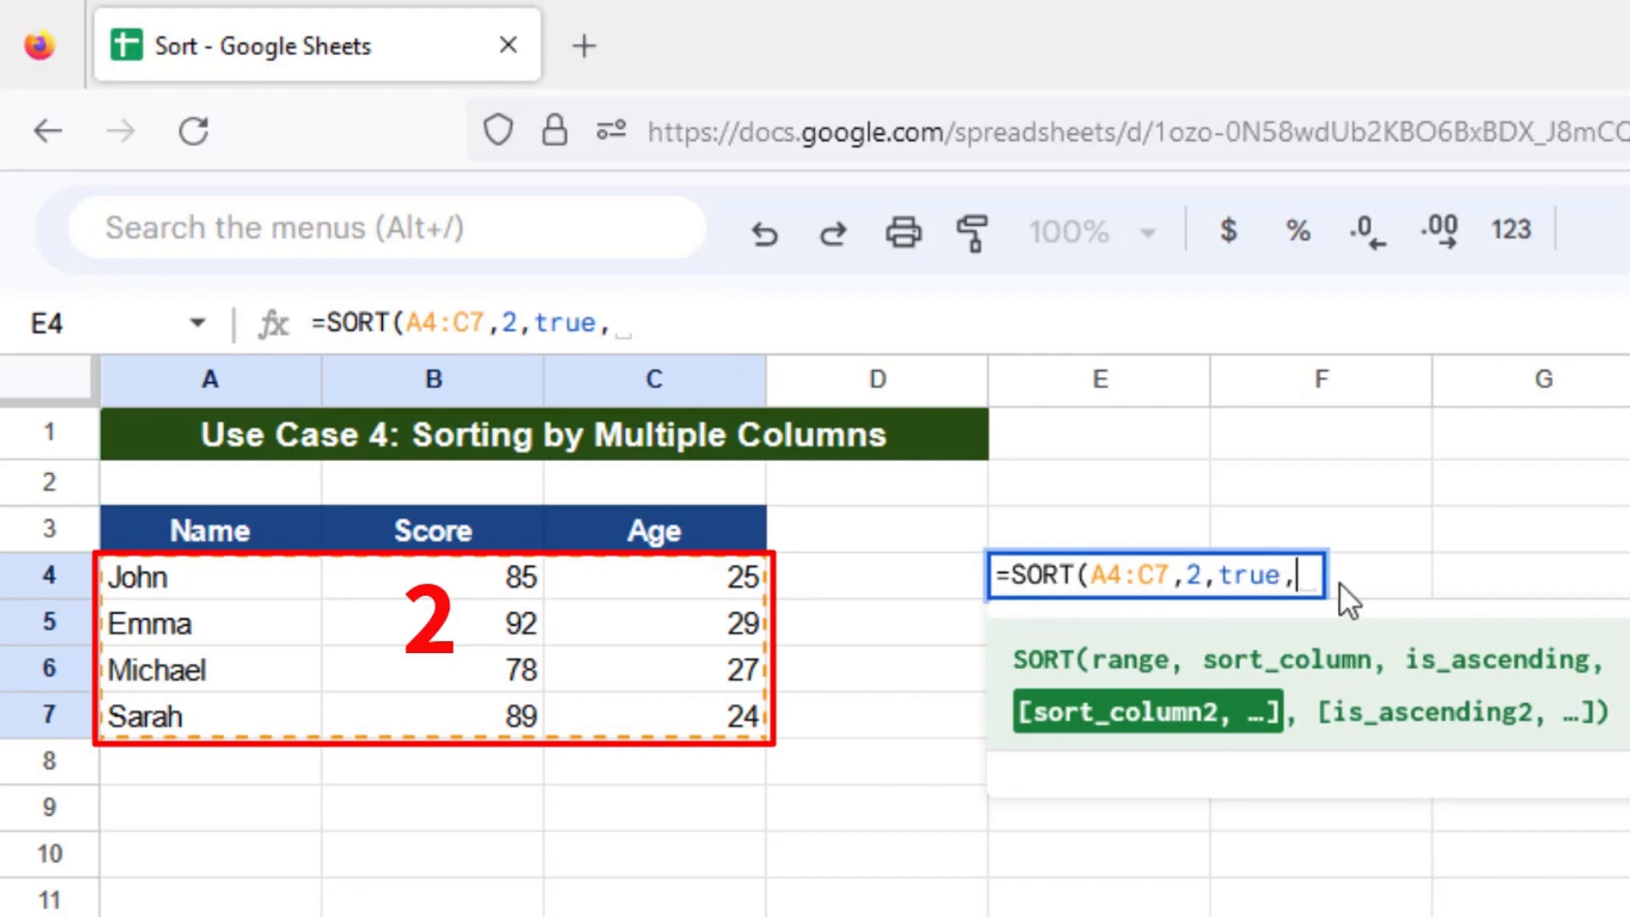
text(3,)
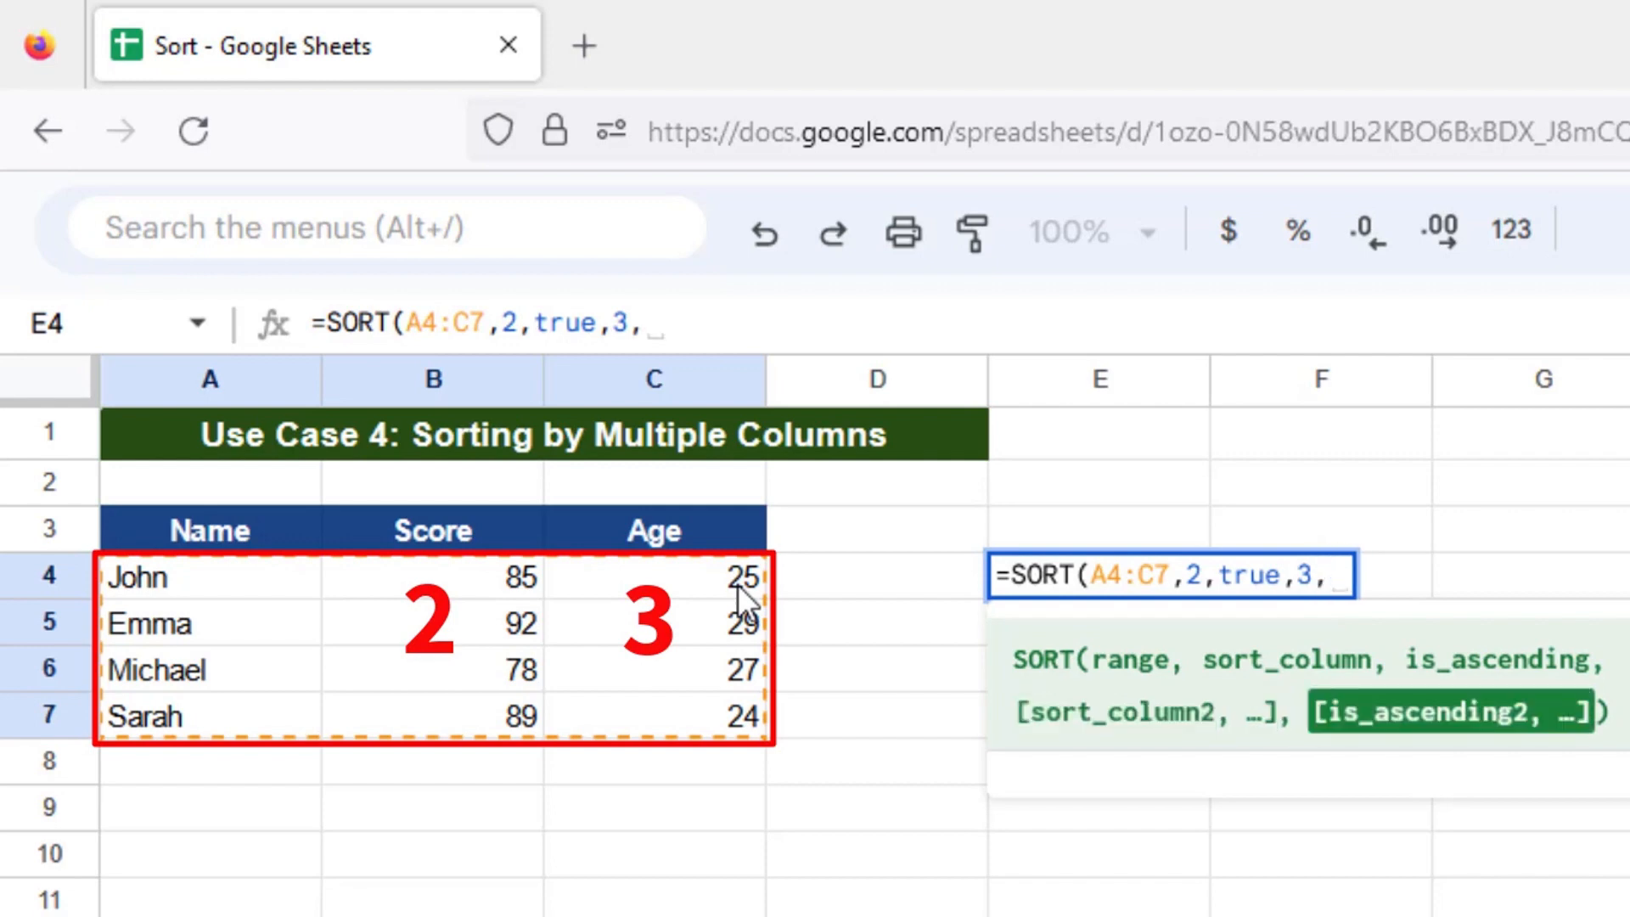
text(fa)
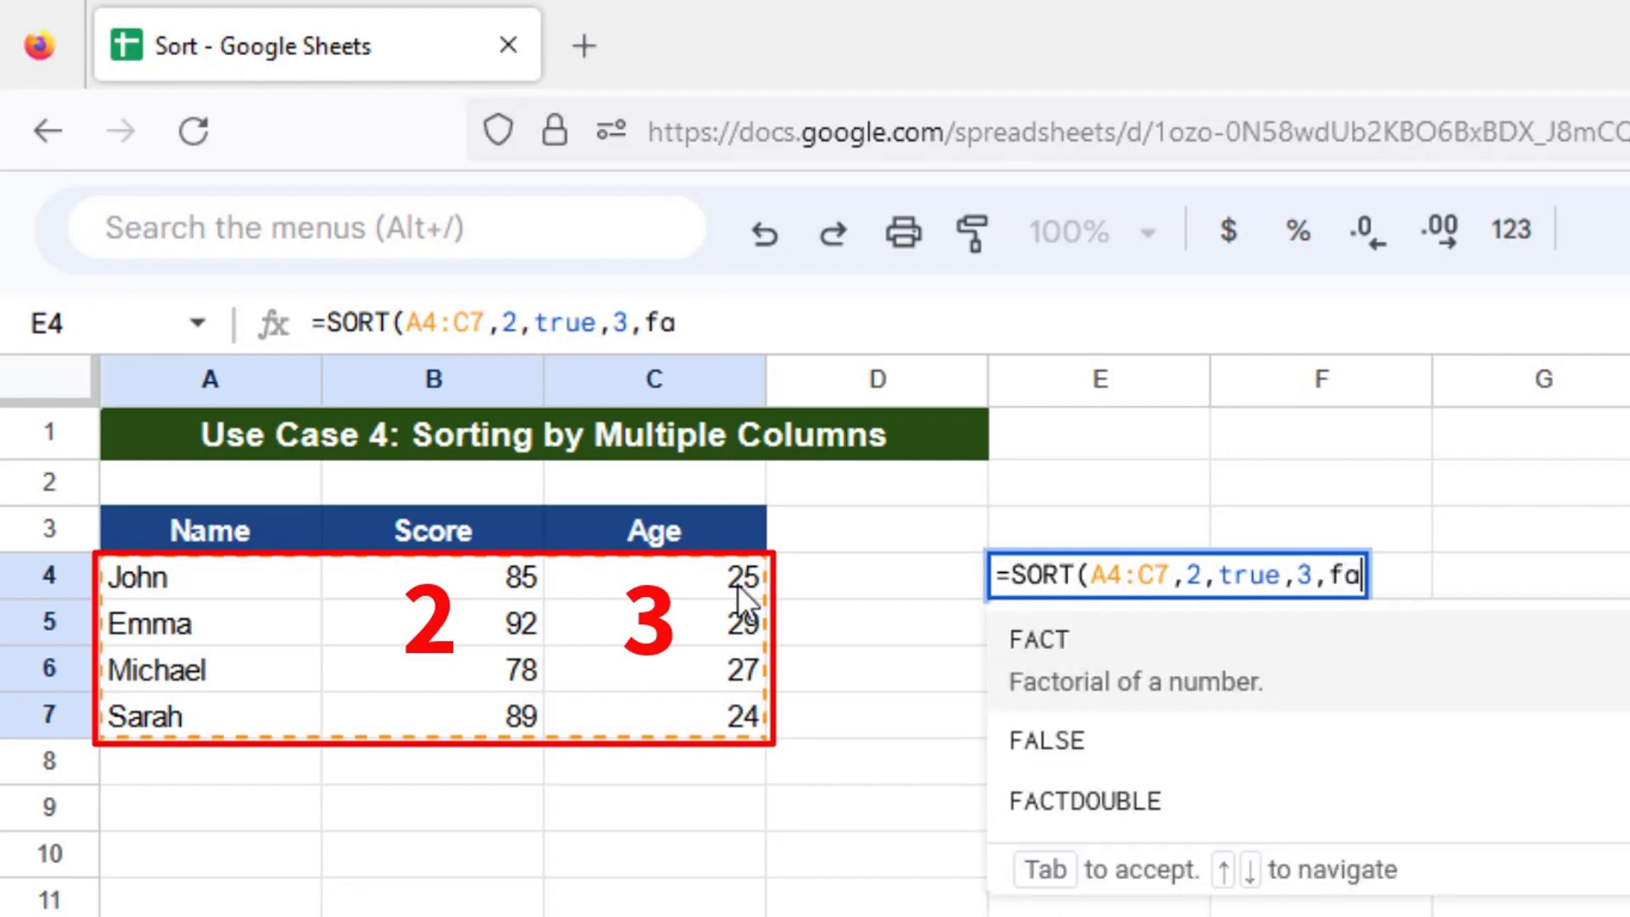
text(lse))
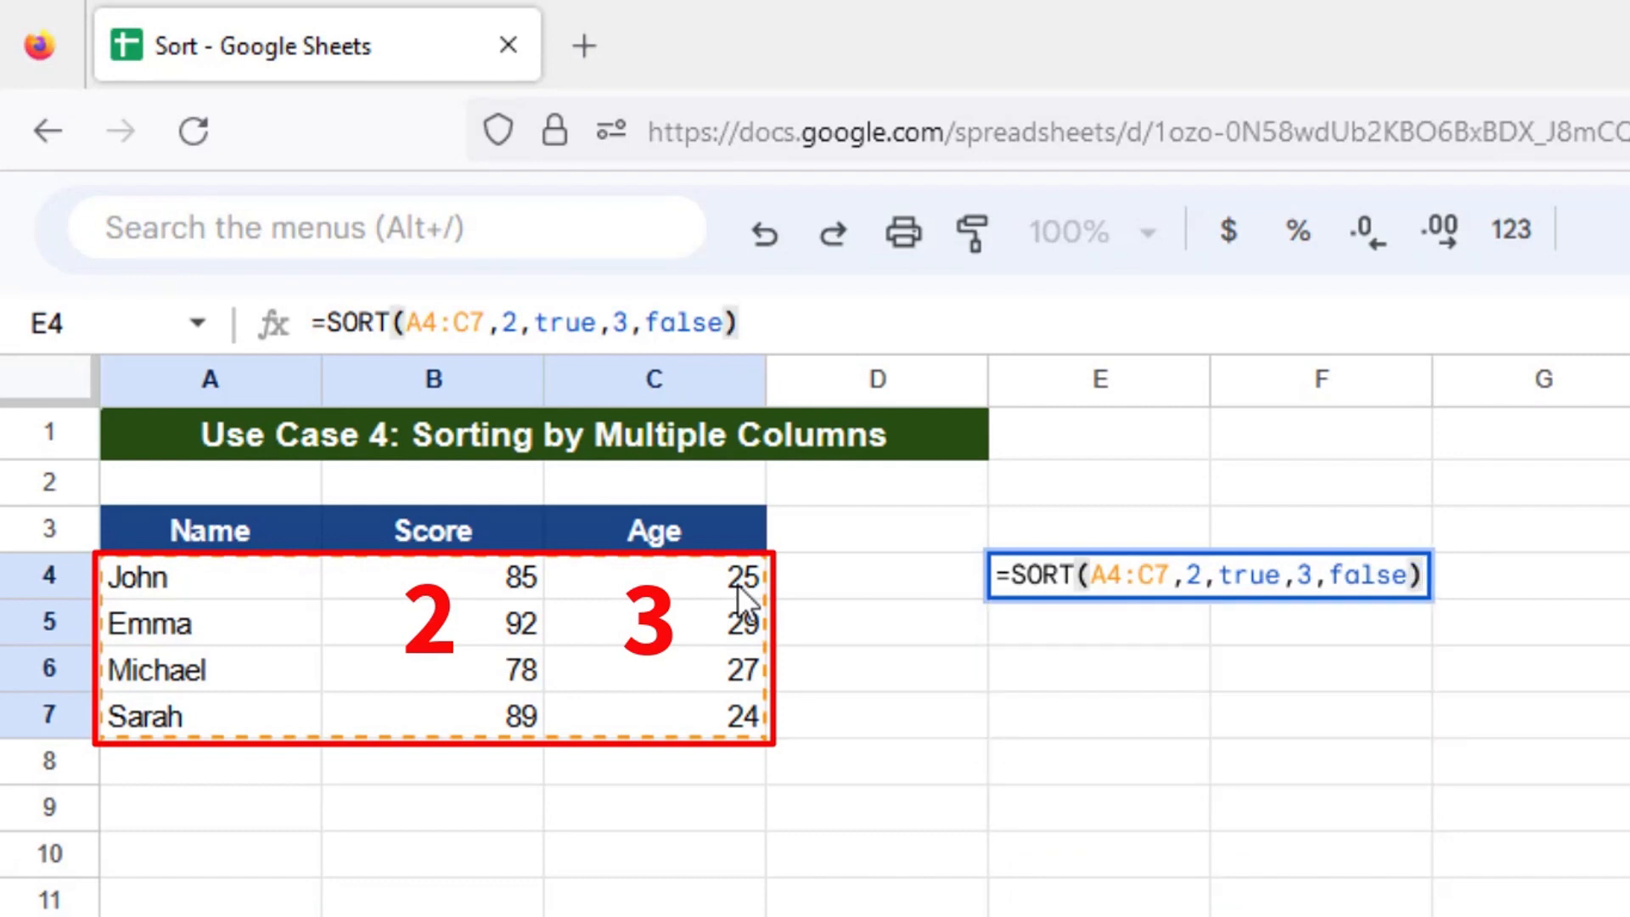
key(Return)
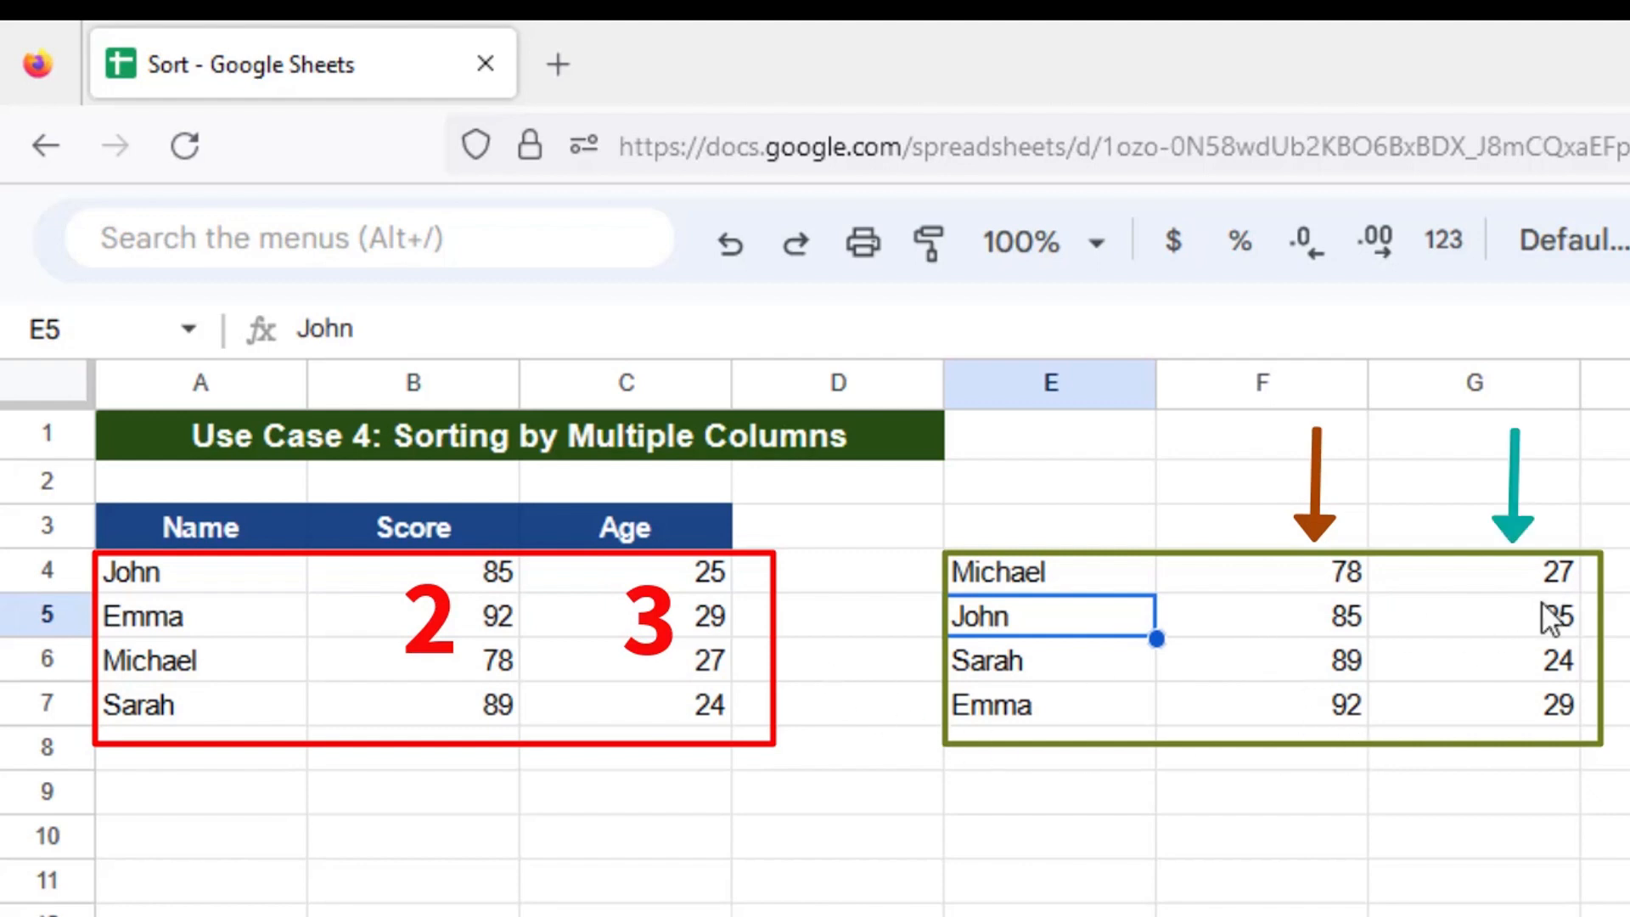
Step: Examine the formula in E4 against the sorted score and age columns, leaving the formula as it is
click(1321, 584)
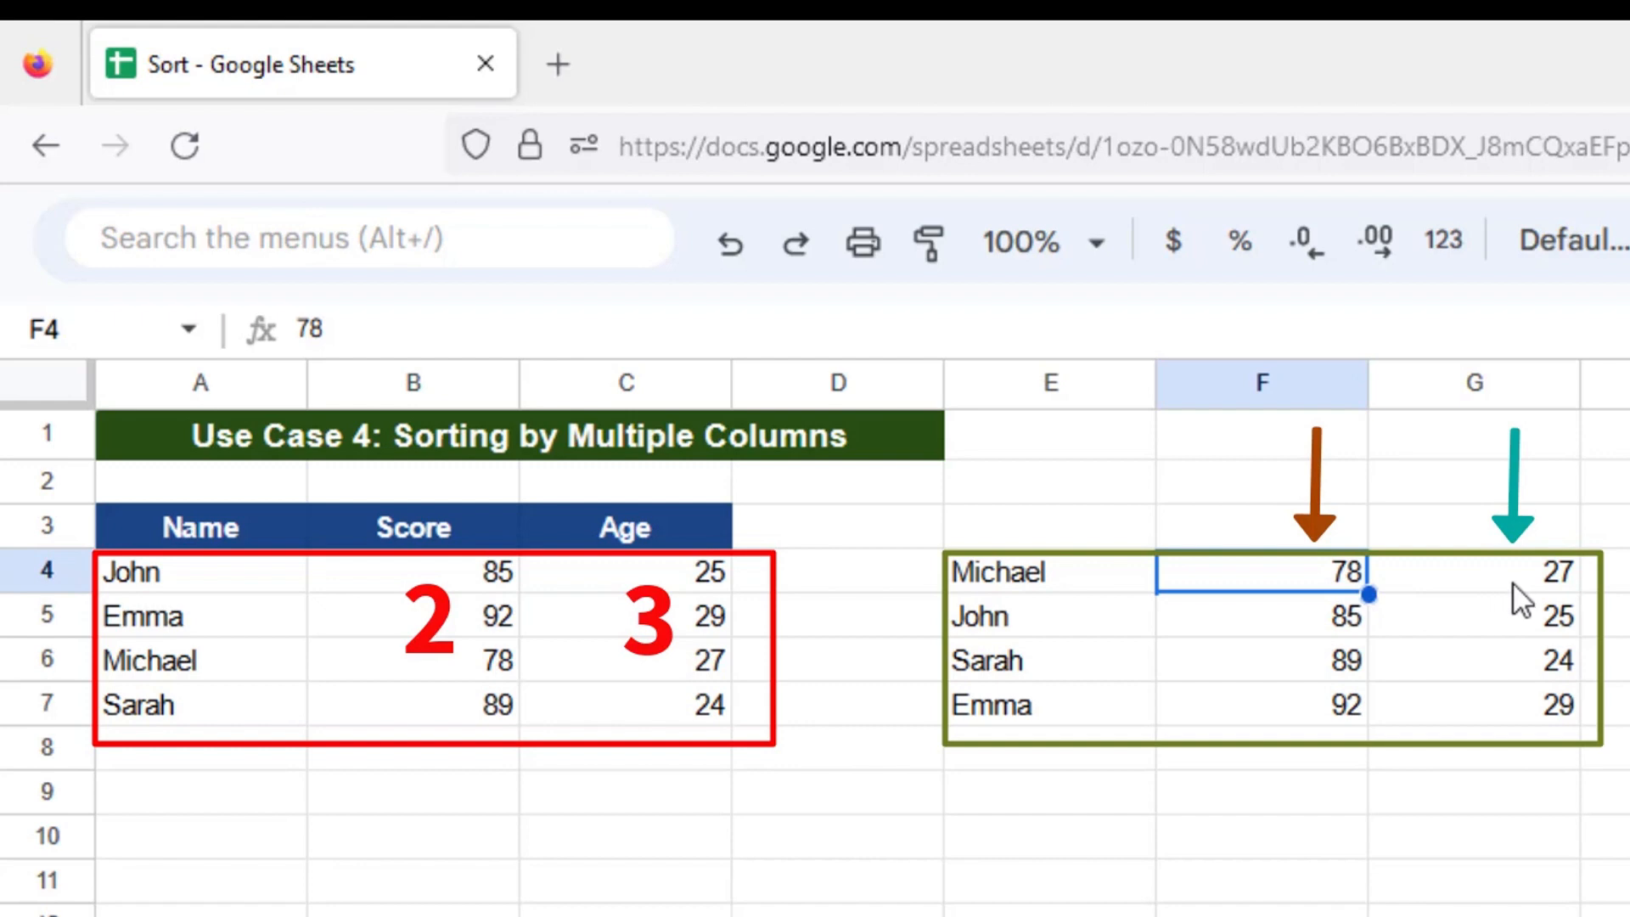
double_click(1240, 575)
double_click(1077, 580)
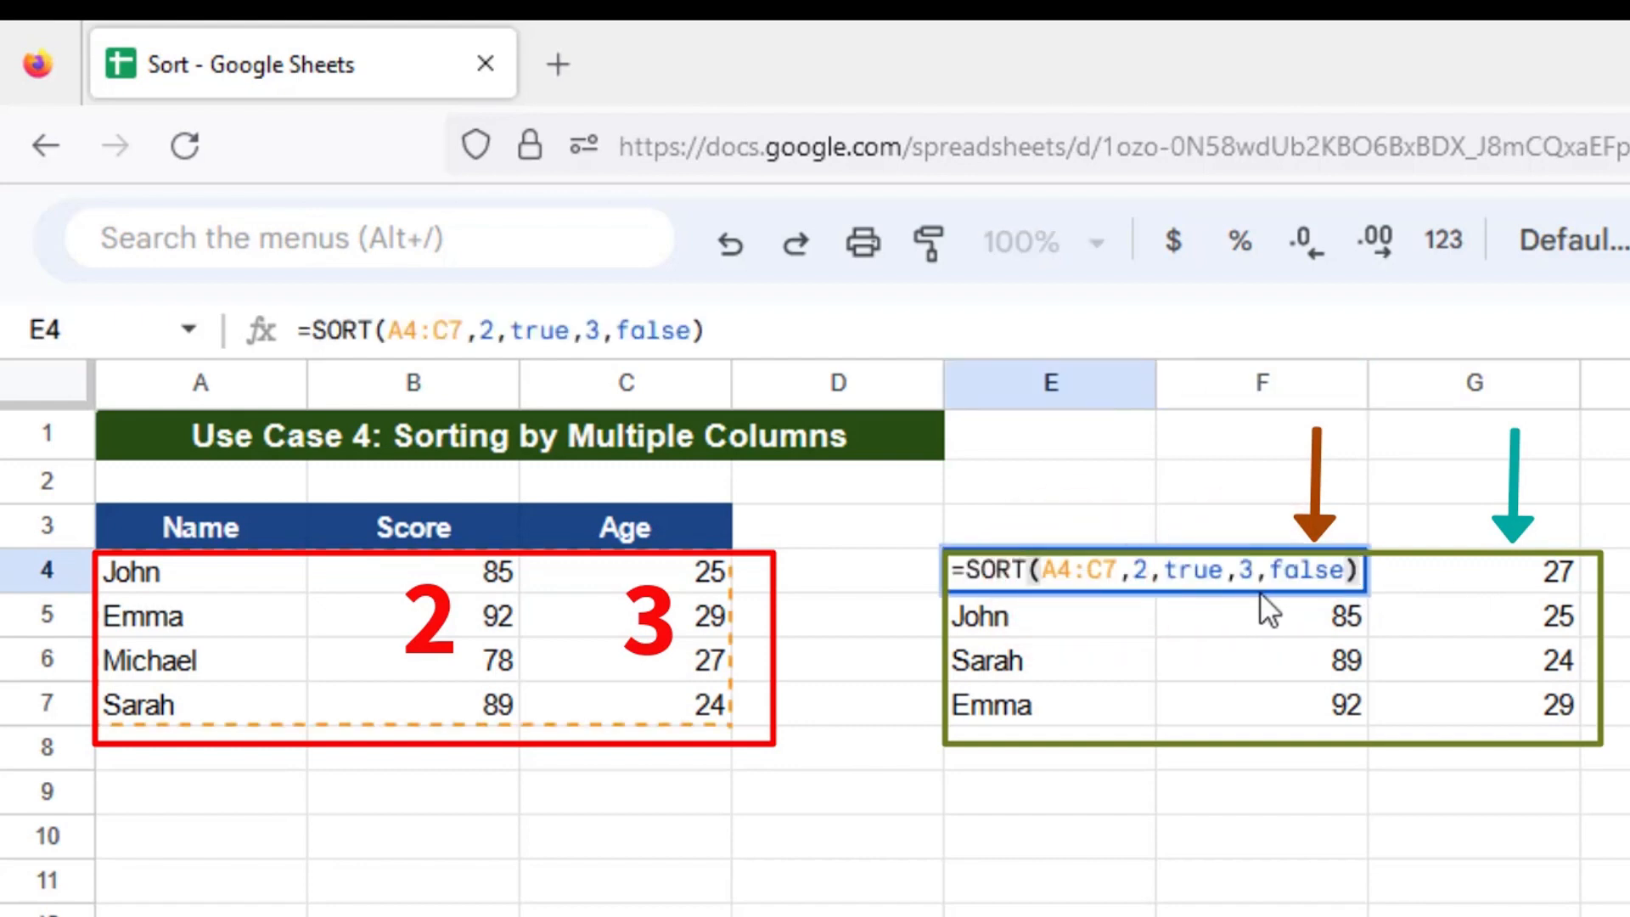
click(1453, 578)
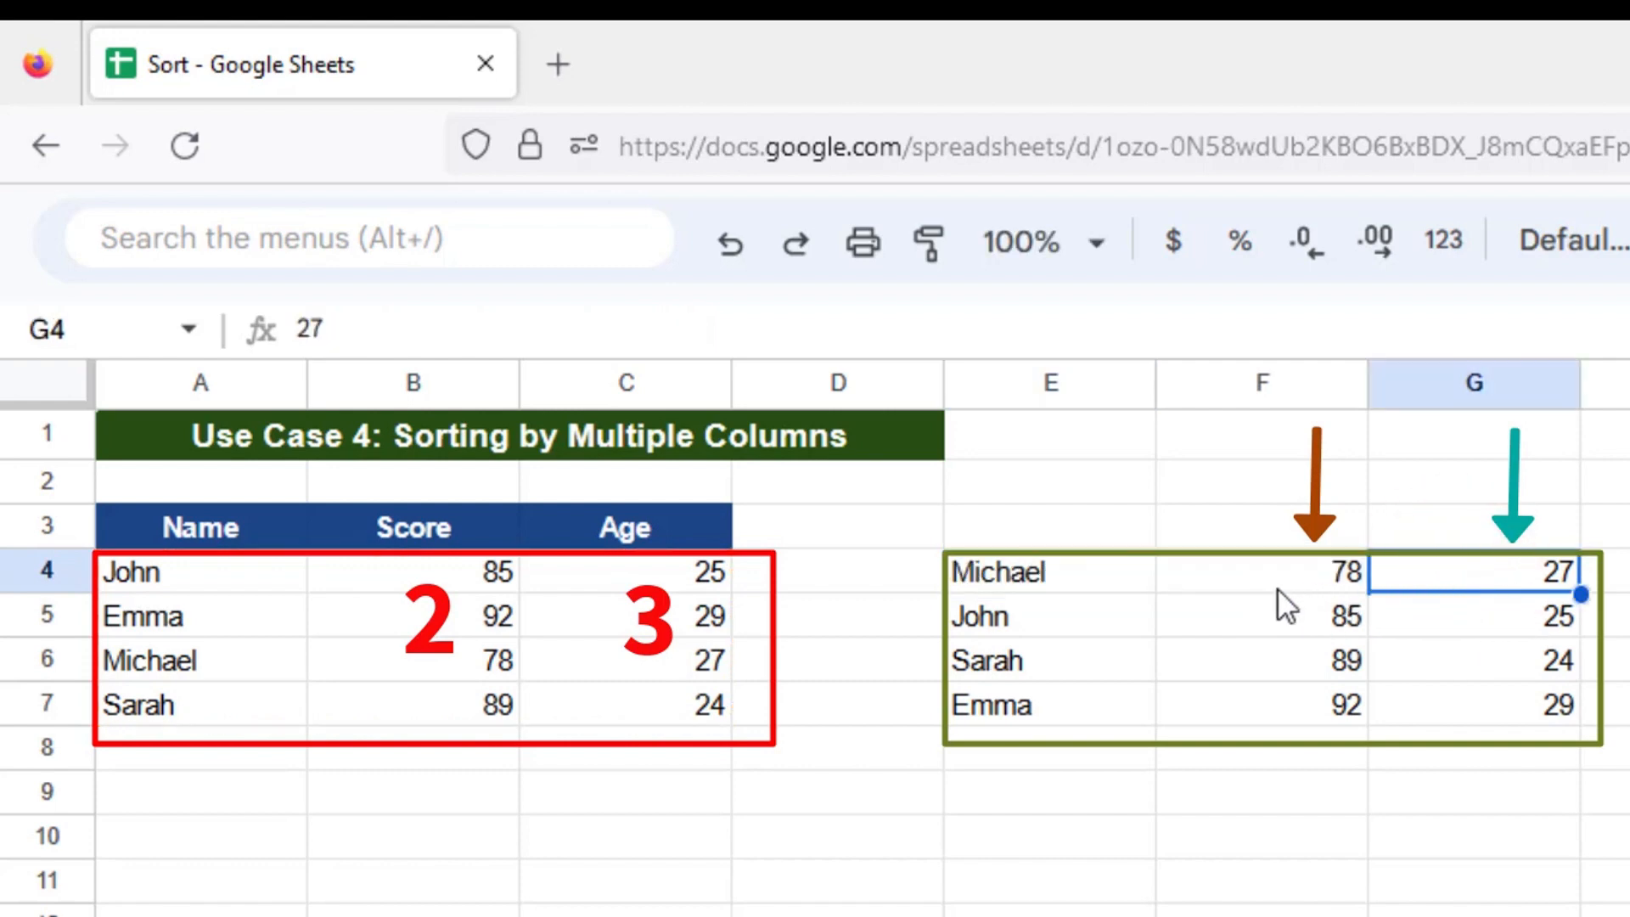
click(1257, 577)
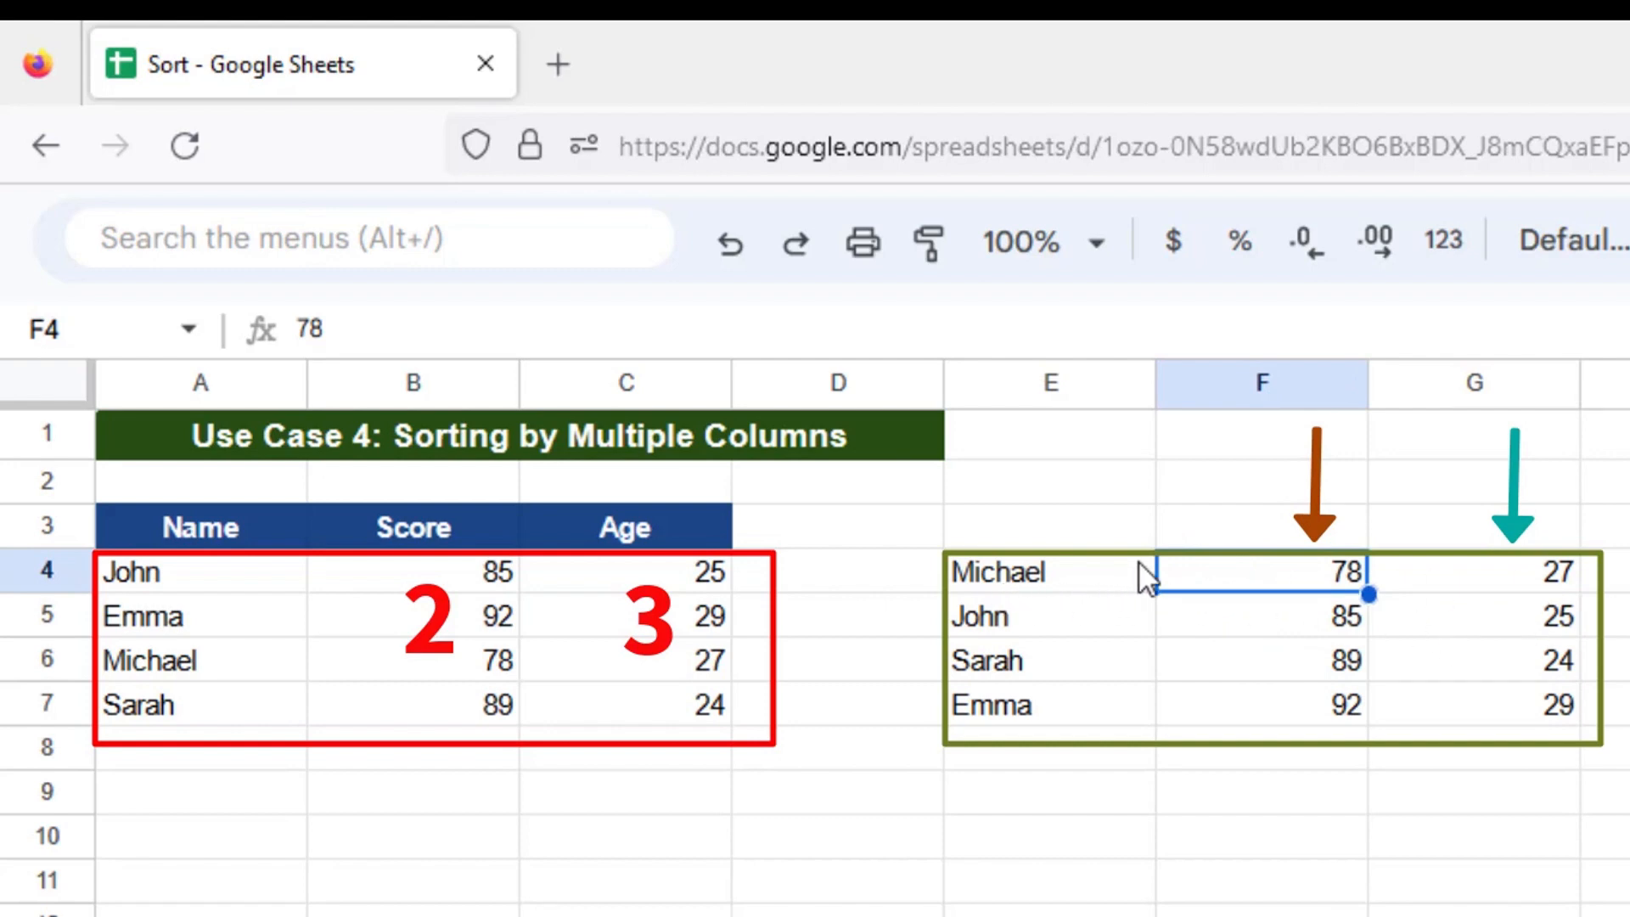
double_click(1065, 562)
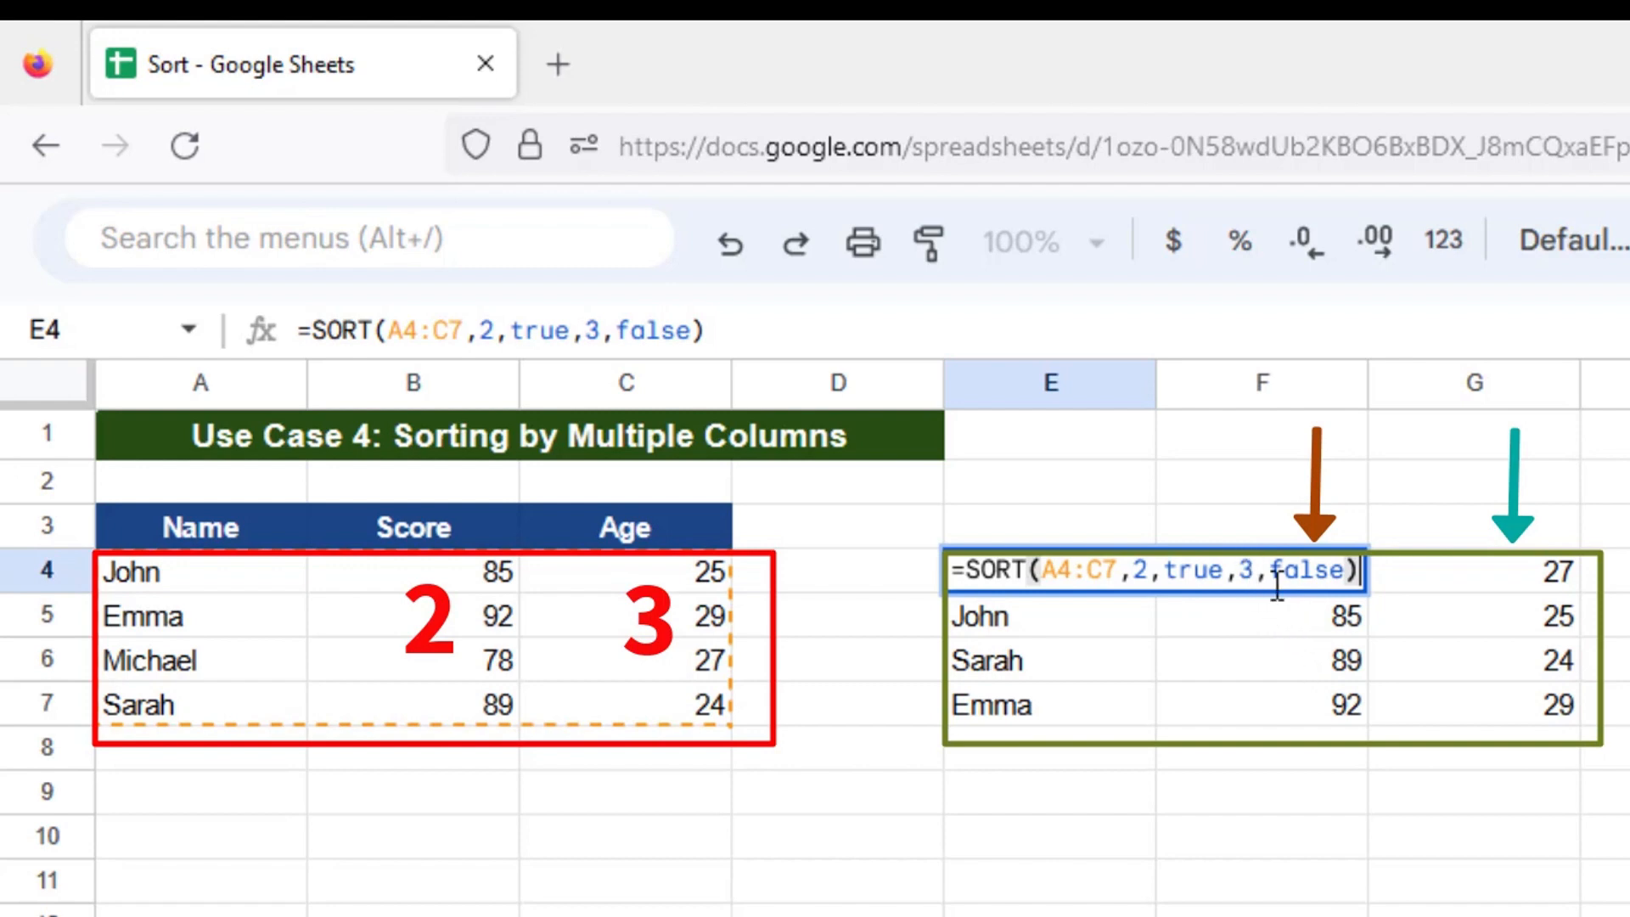
click(1304, 856)
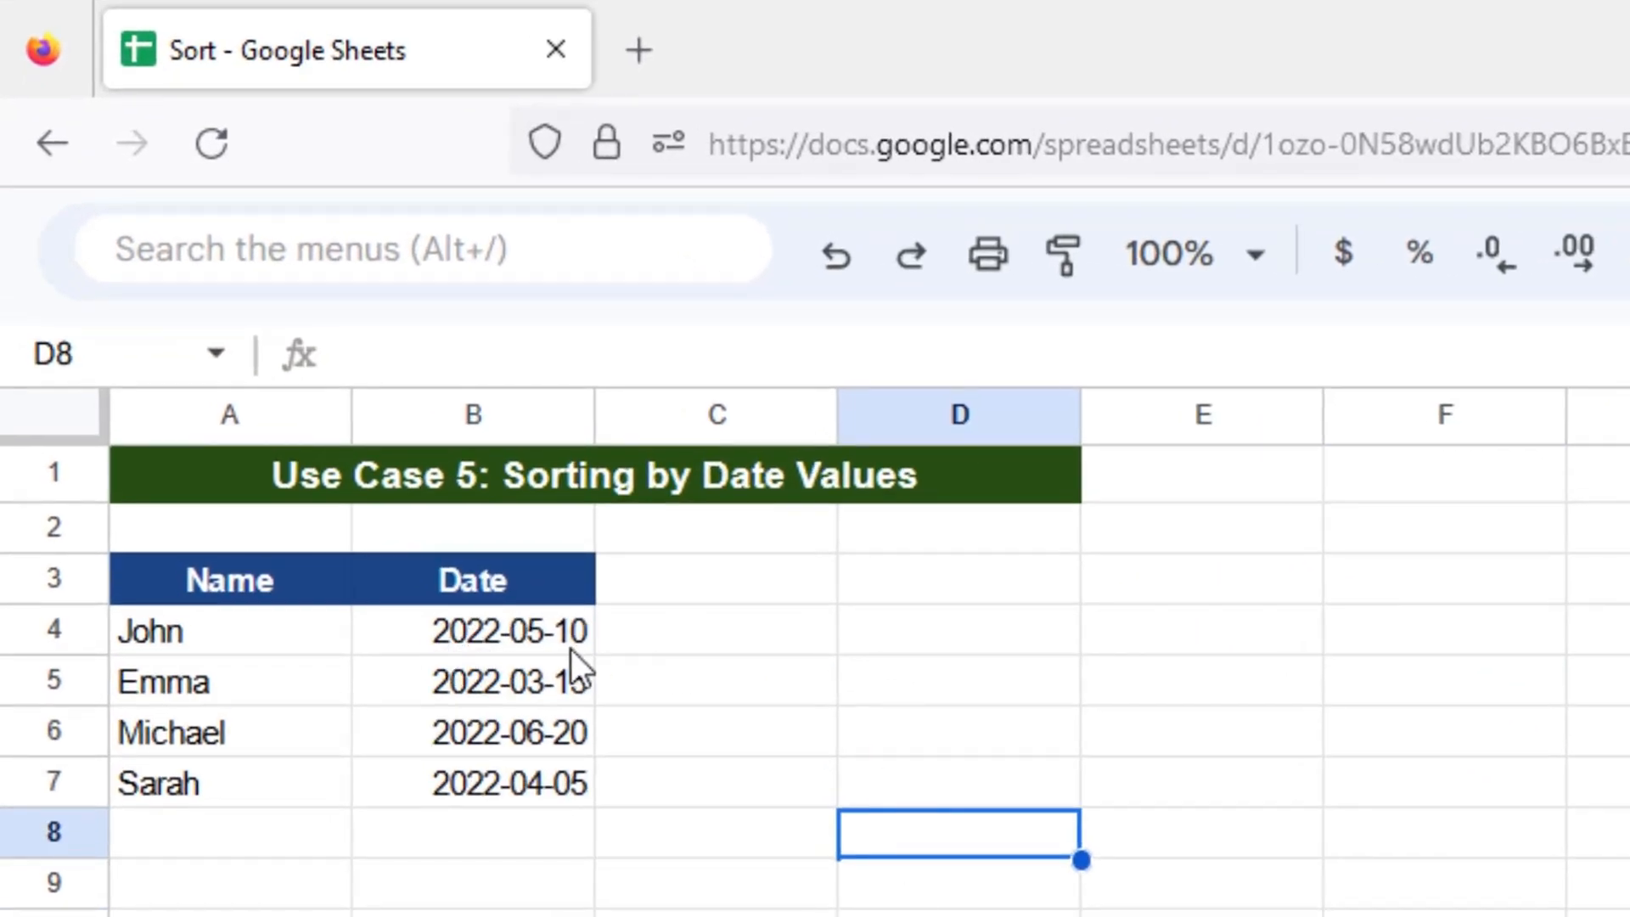
Step: In D4 of the Case 5 sheet, enter =SORT(A4:B7,2,true) to sort the people by date in ascending order
click(888, 642)
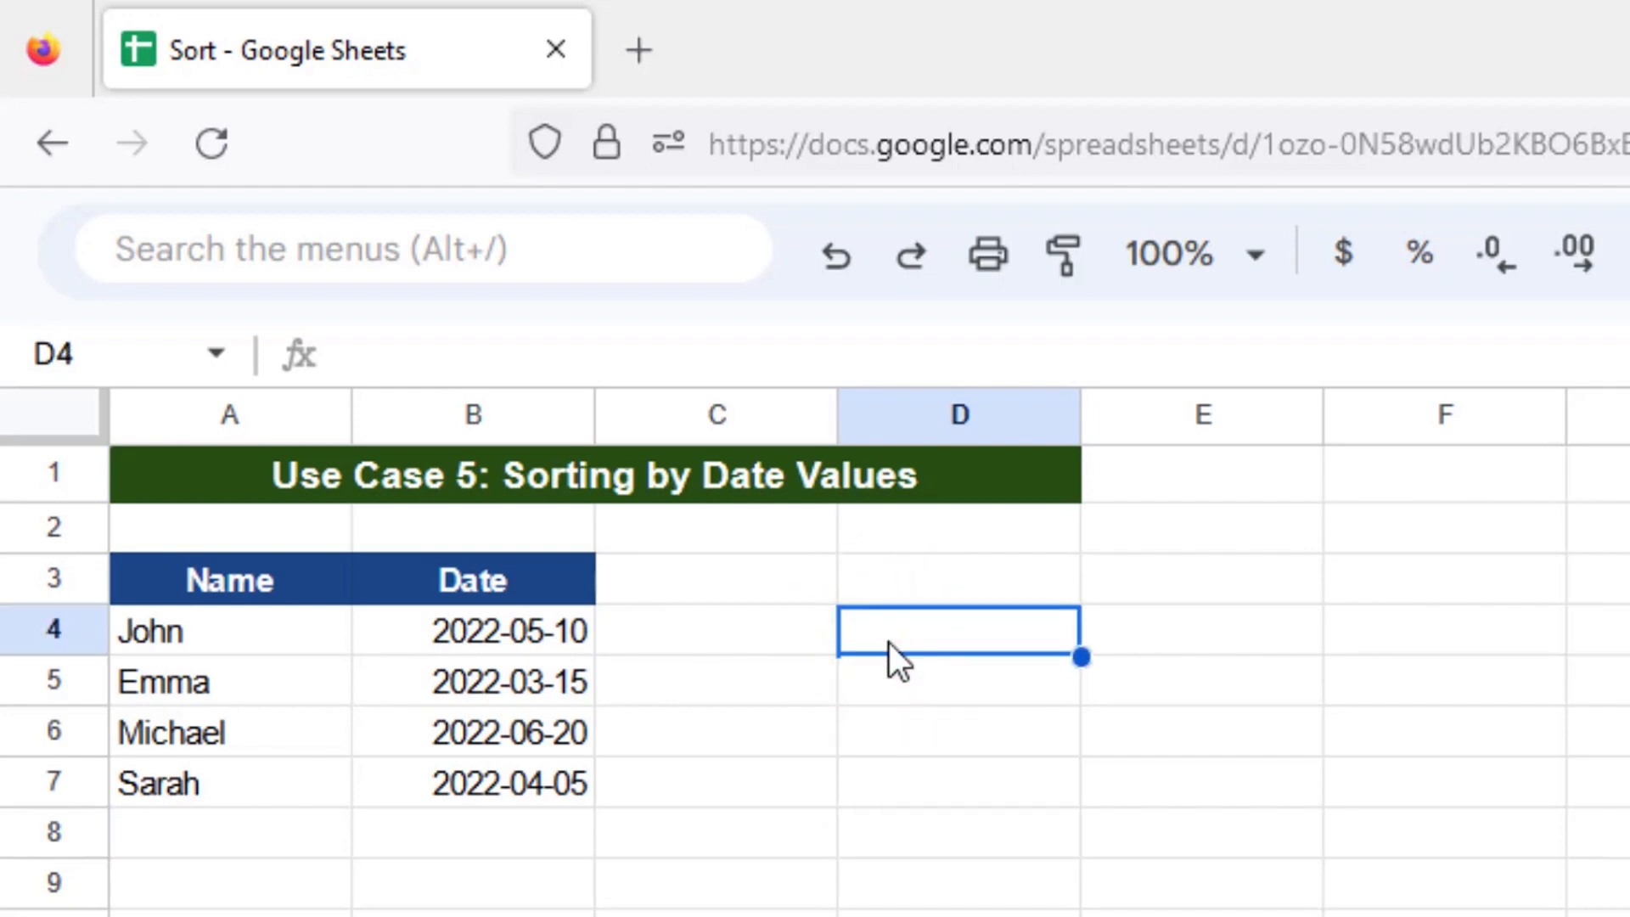
text(=sort)
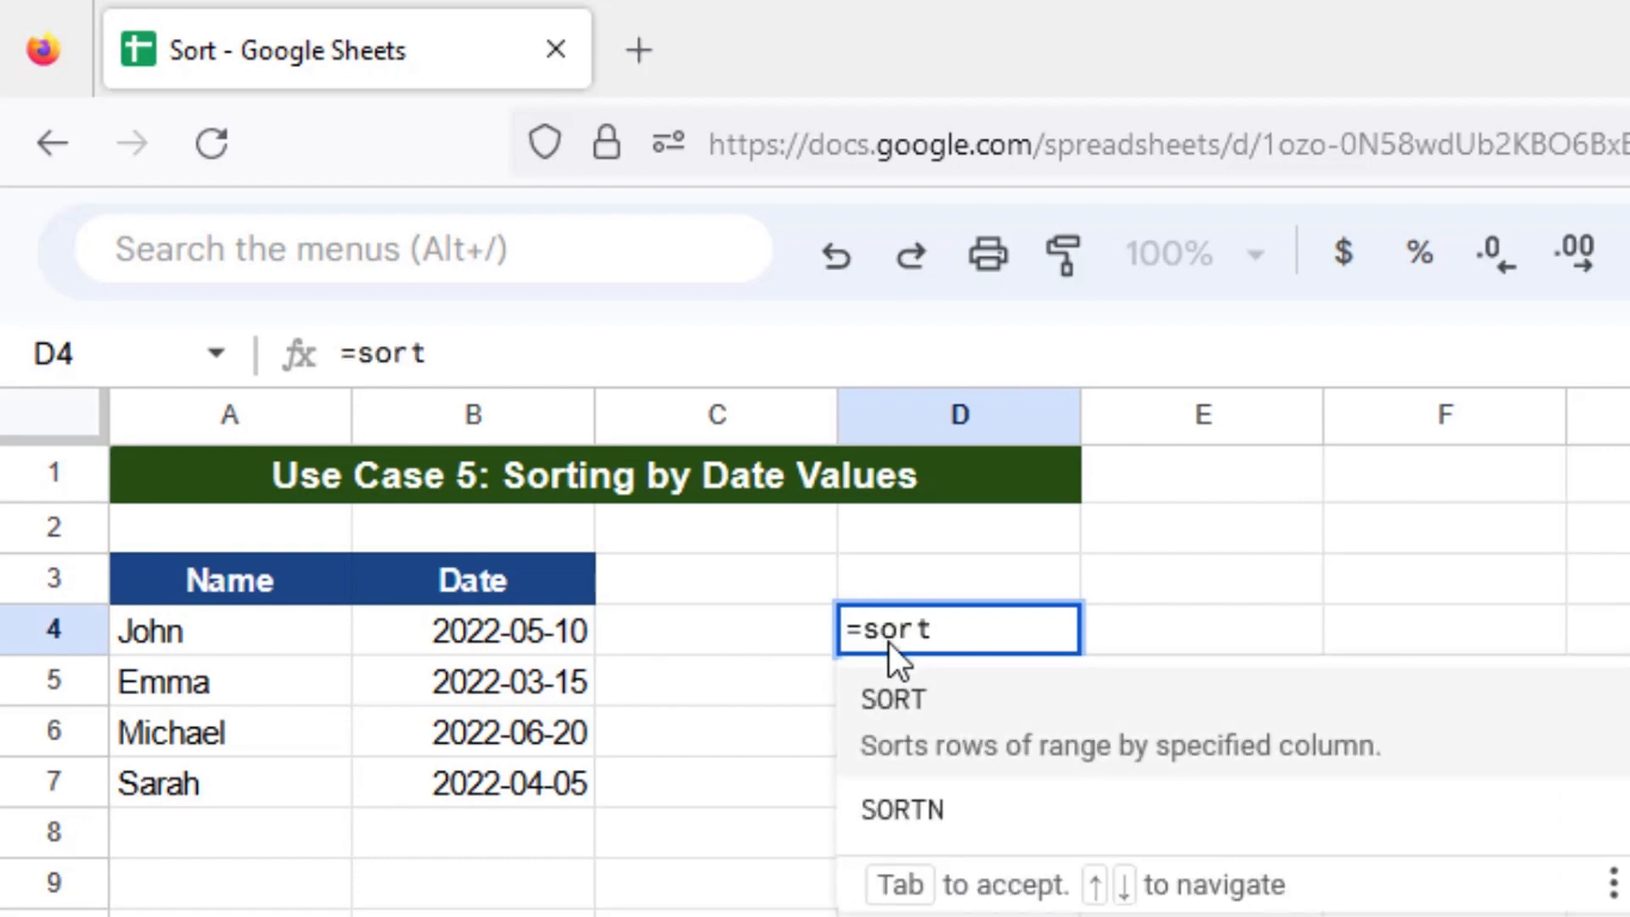
key(Tab)
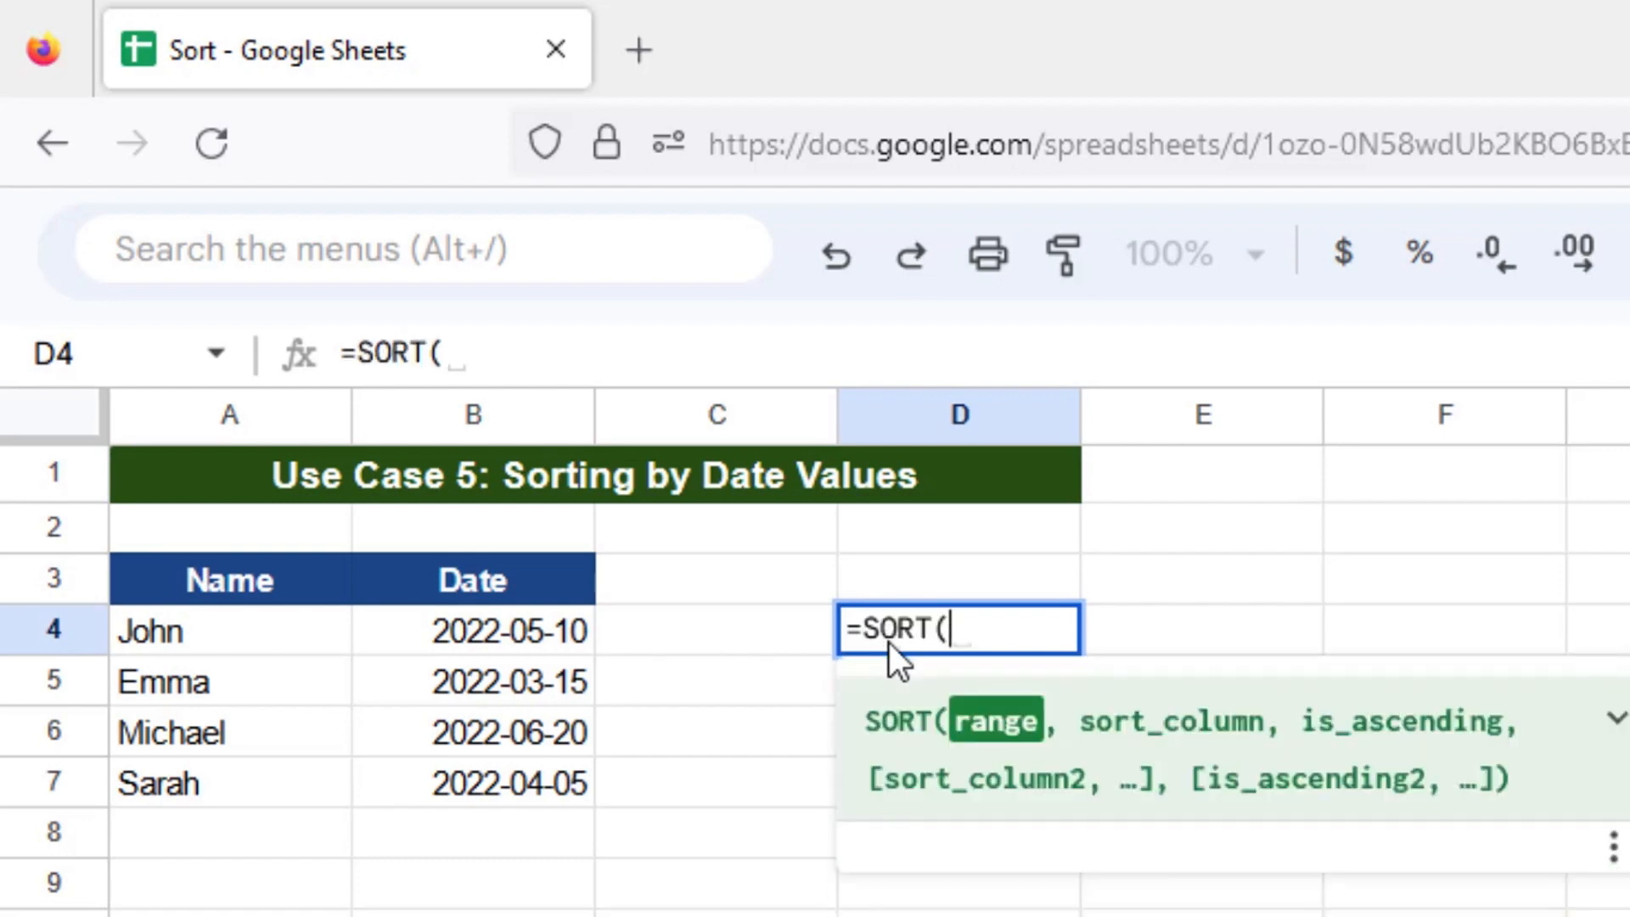
mouse_move(239, 646)
mouse_down()
mouse_move(371, 674)
mouse_move(502, 812)
mouse_up()
text(,)
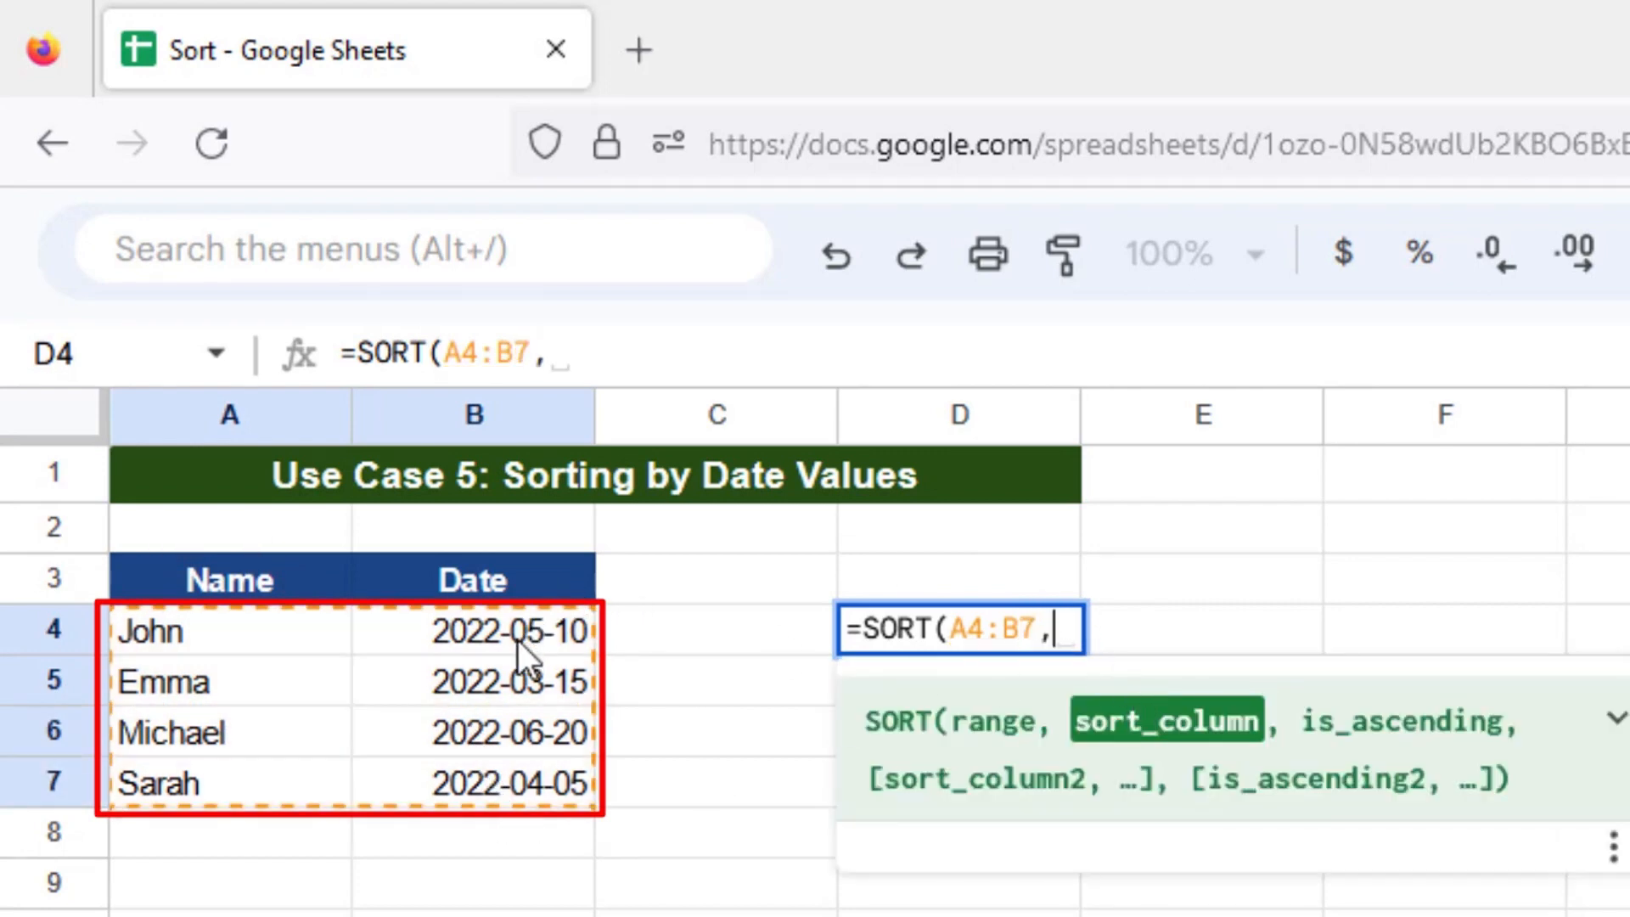
text(2)
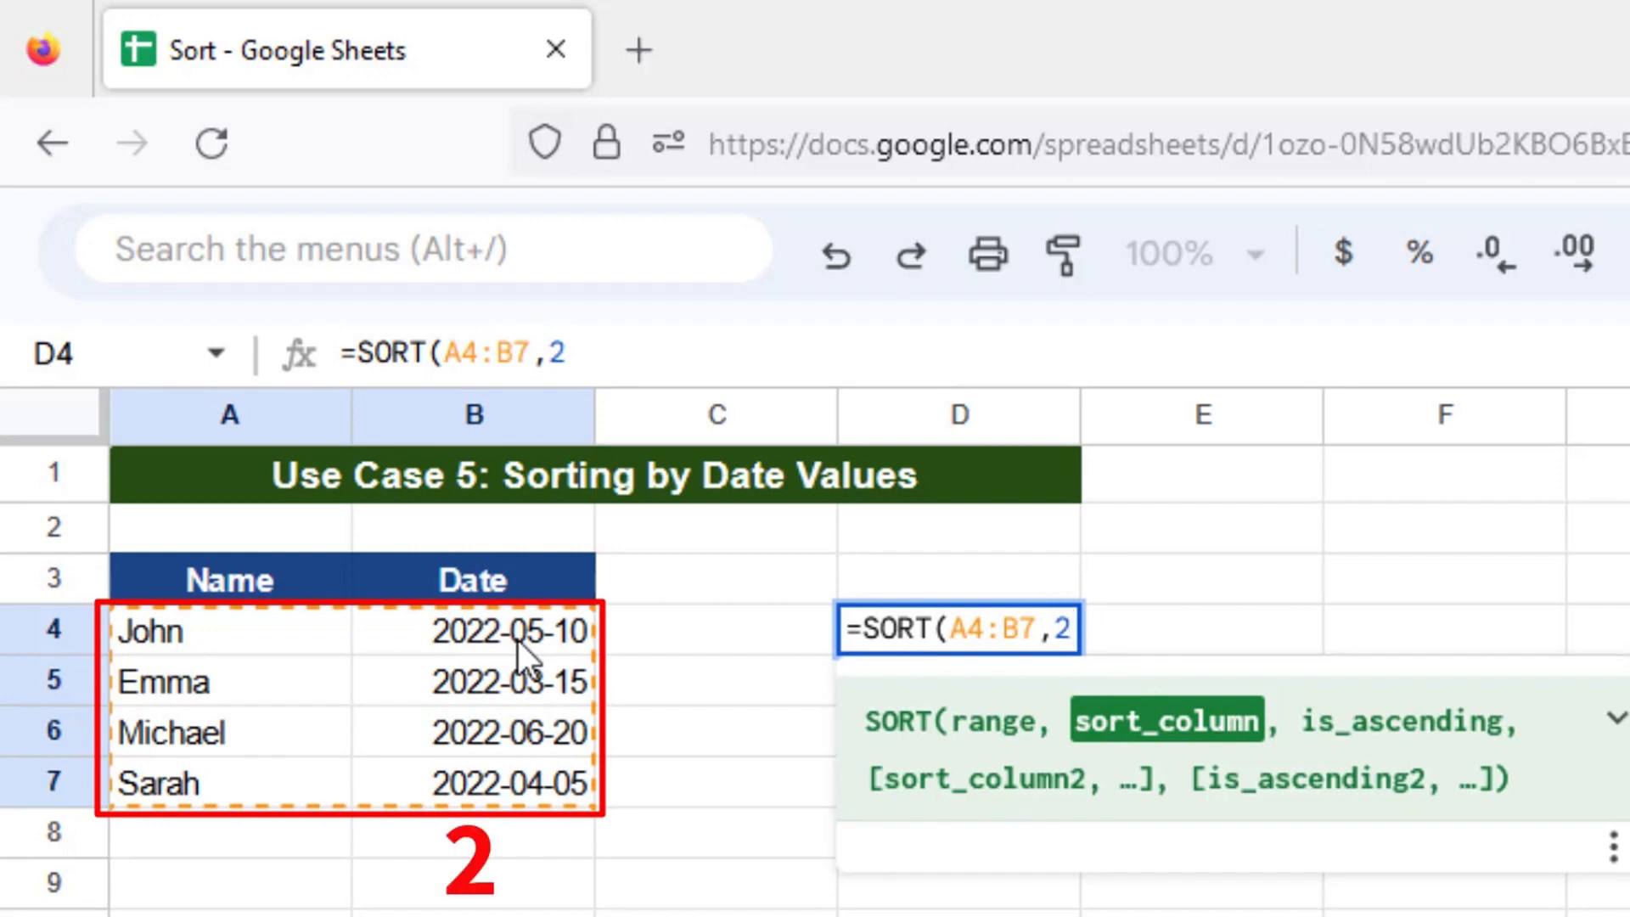
text(,)
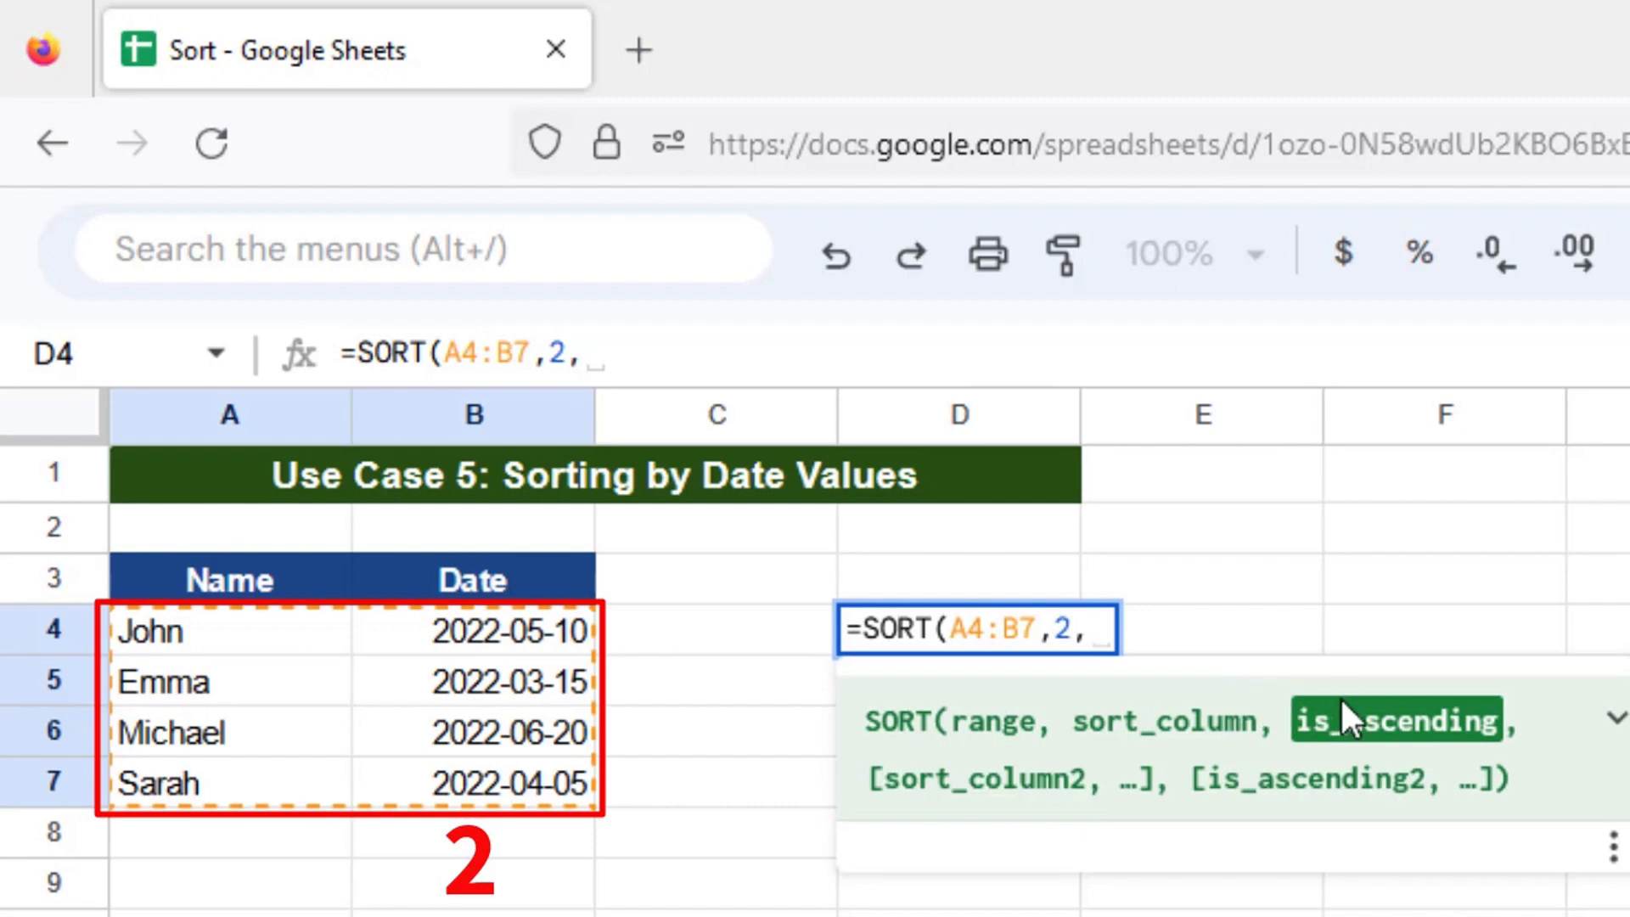
text(true))
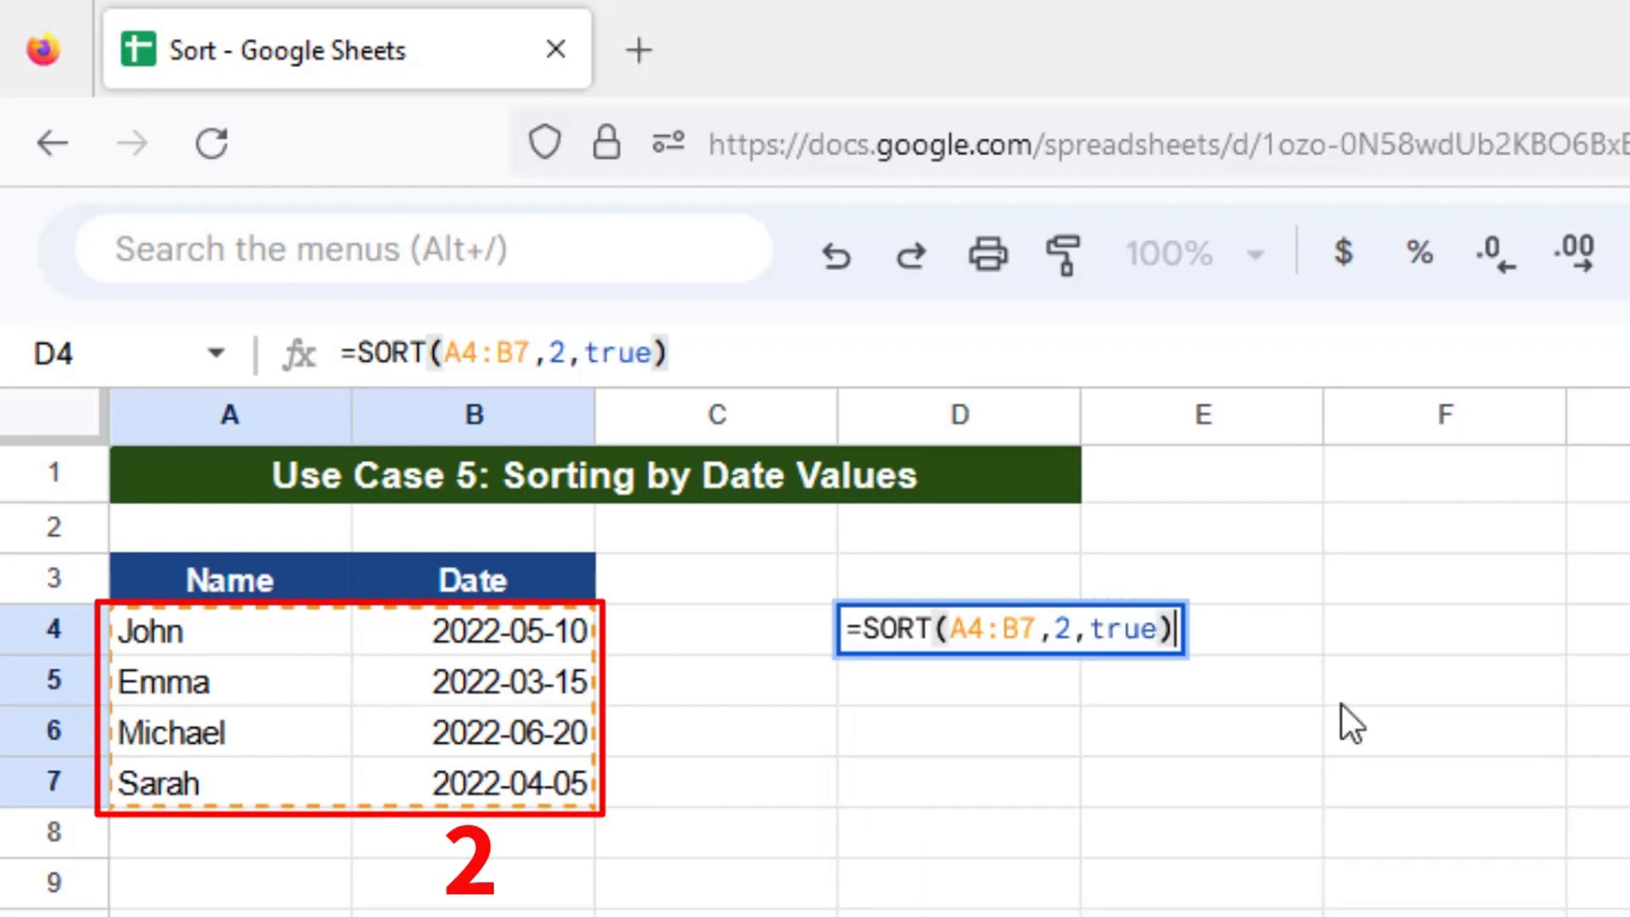
key(Return)
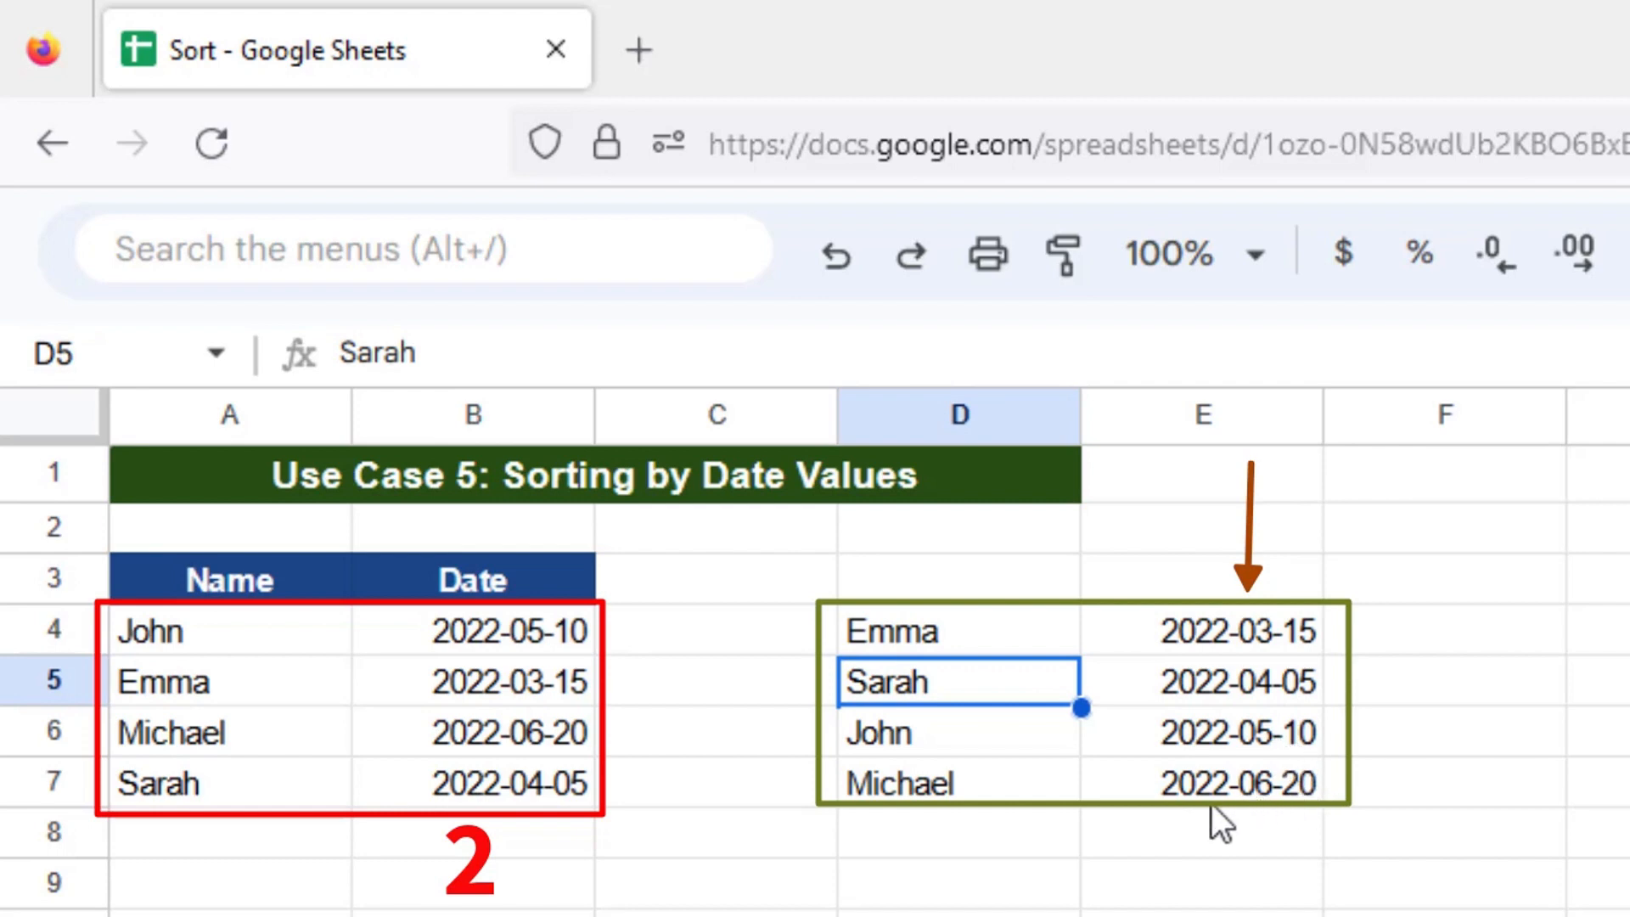
Step: Change the is_ascending argument of the SORT formula in D4 to false to sort the dates in descending order
double_click(938, 630)
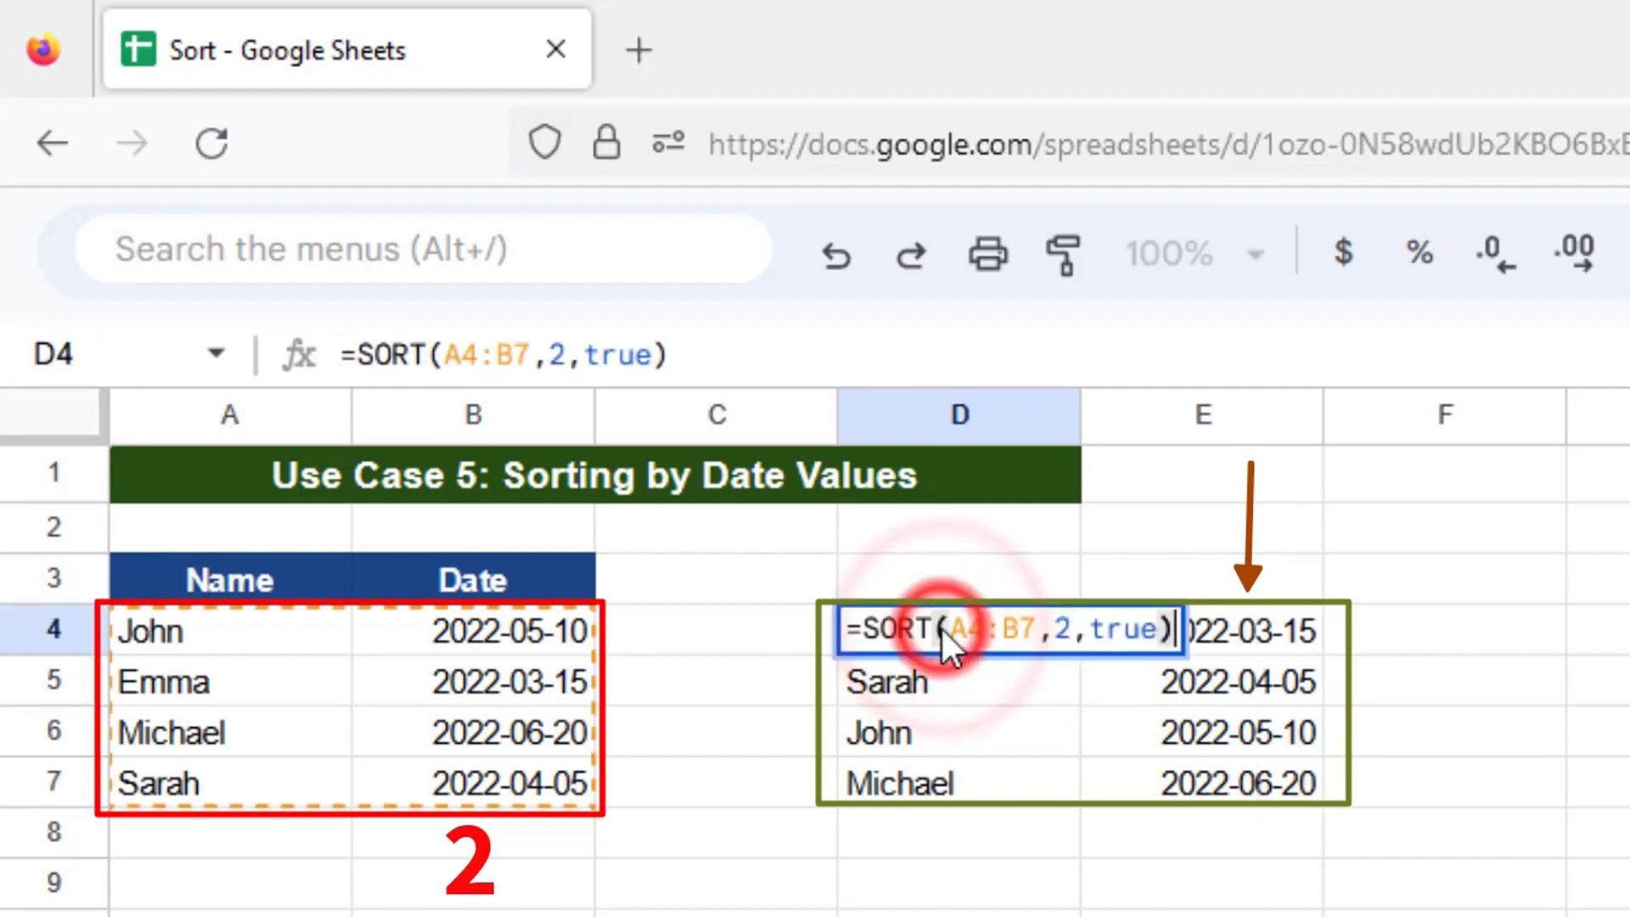
double_click(1129, 643)
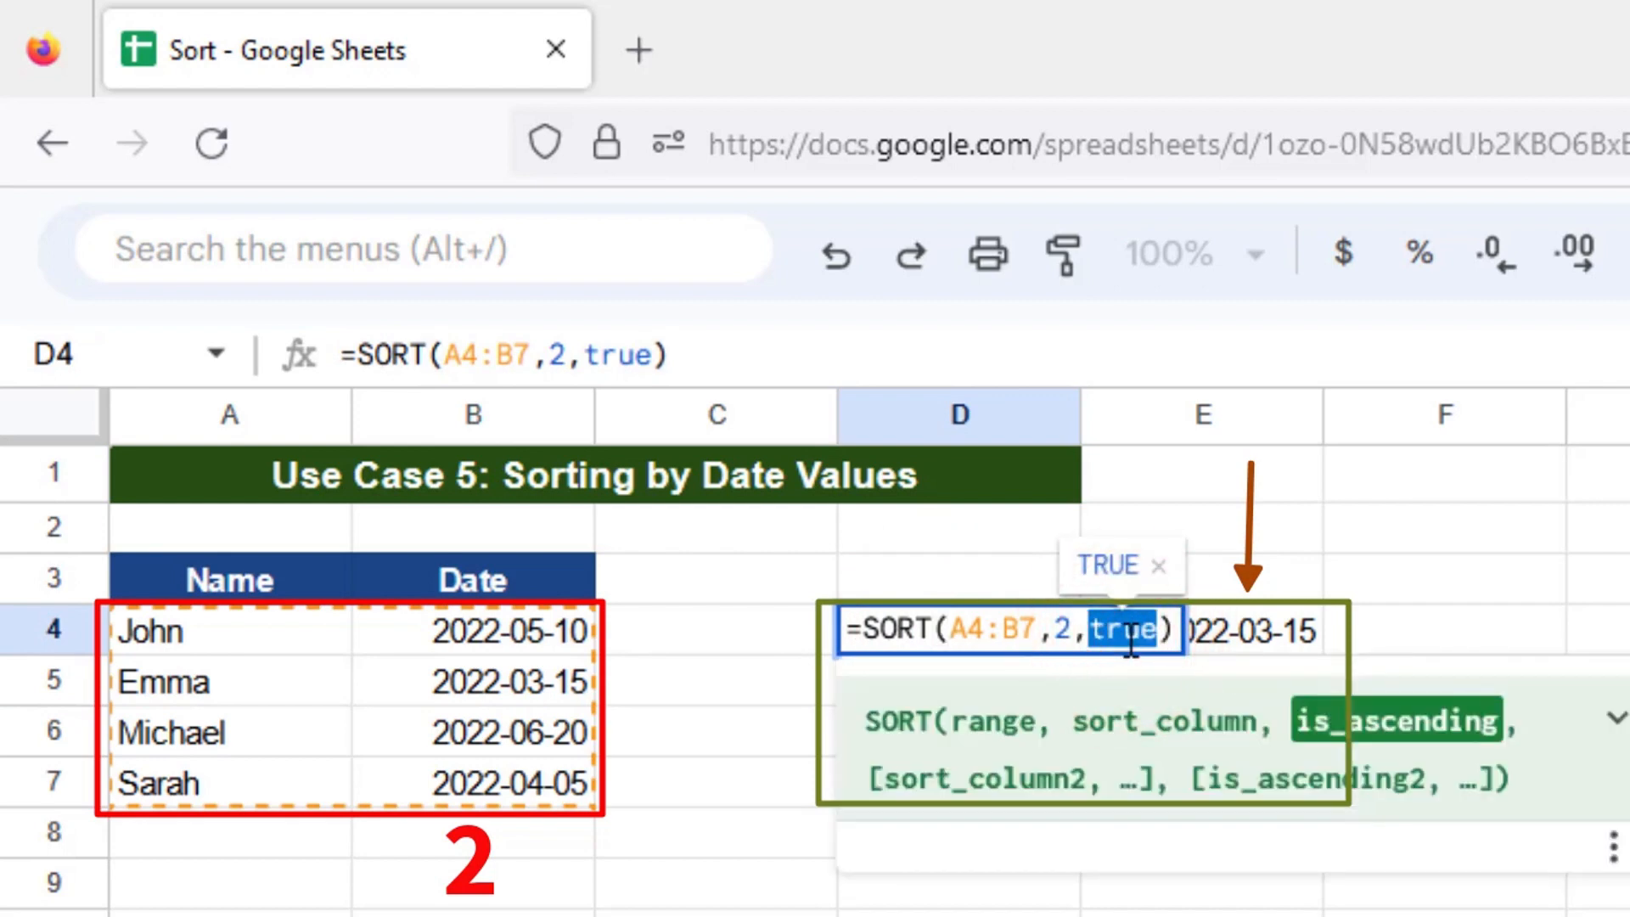
text(false)
key(Return)
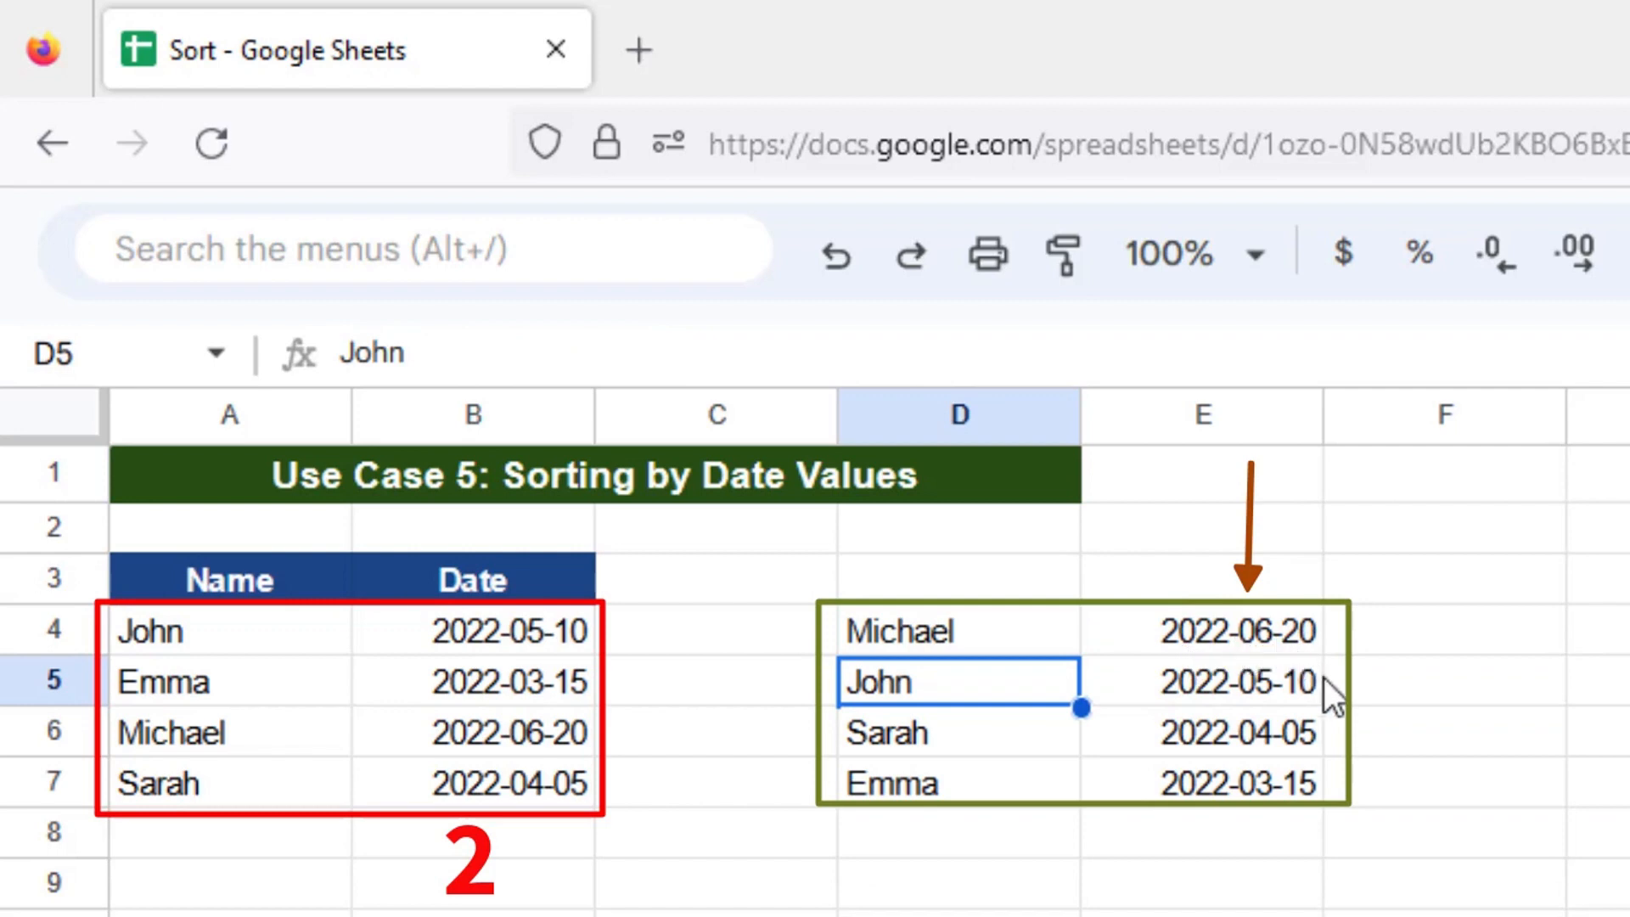
click(1245, 637)
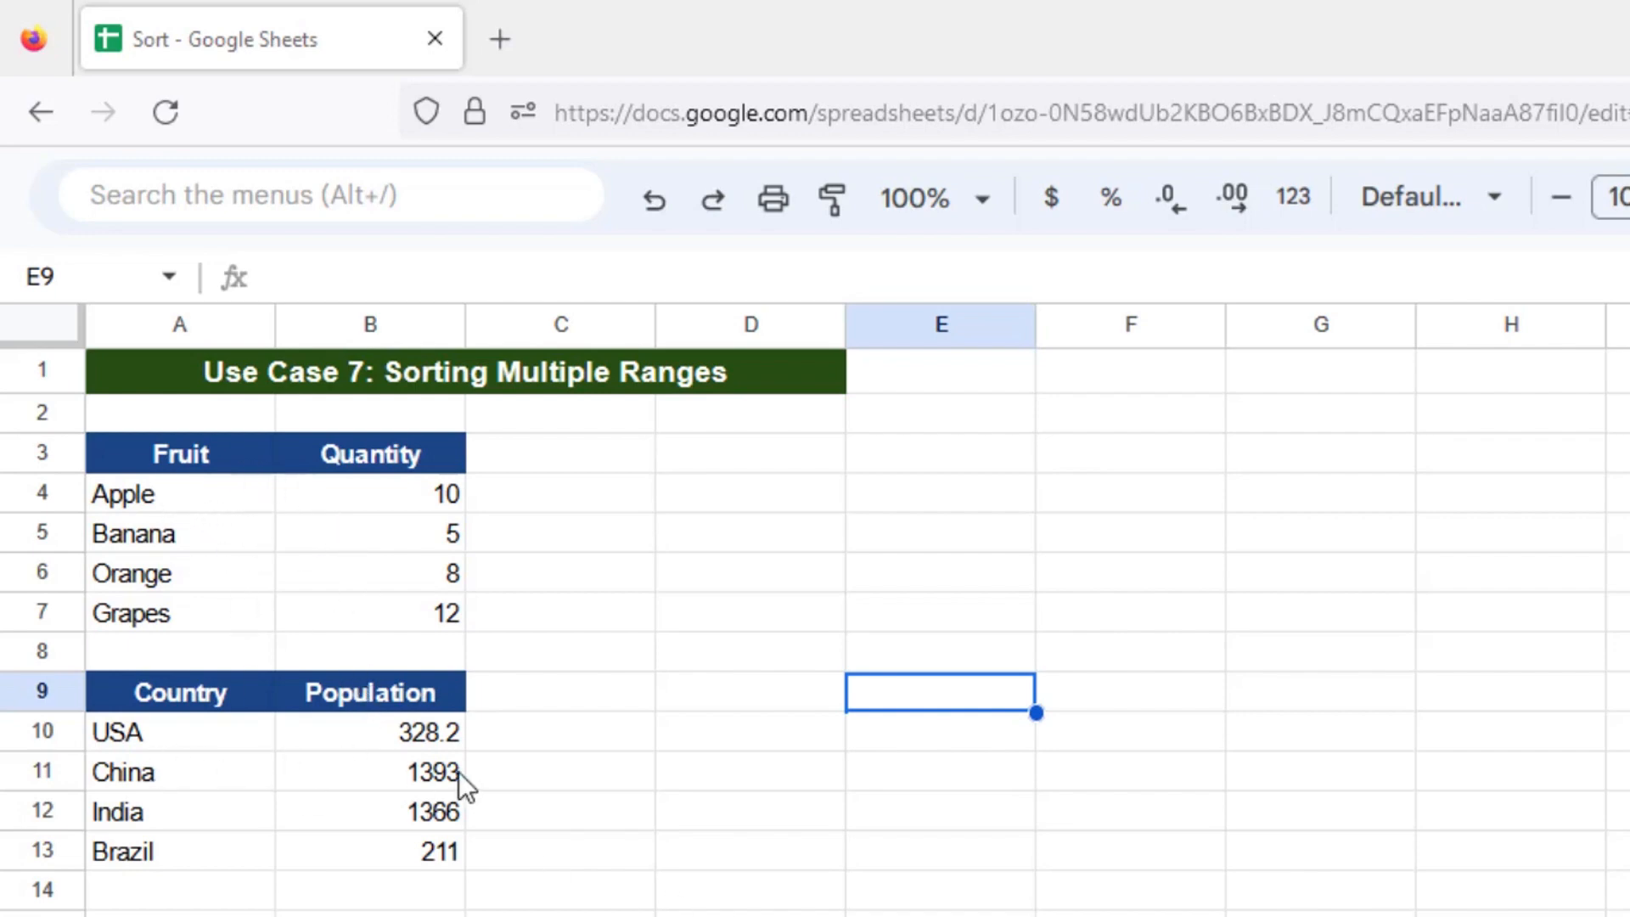
Step: In D4 of the Case 7 sheet, begin a SORT formula whose range combines the fruit and country data as {A4:B7,A10:B13}
click(697, 497)
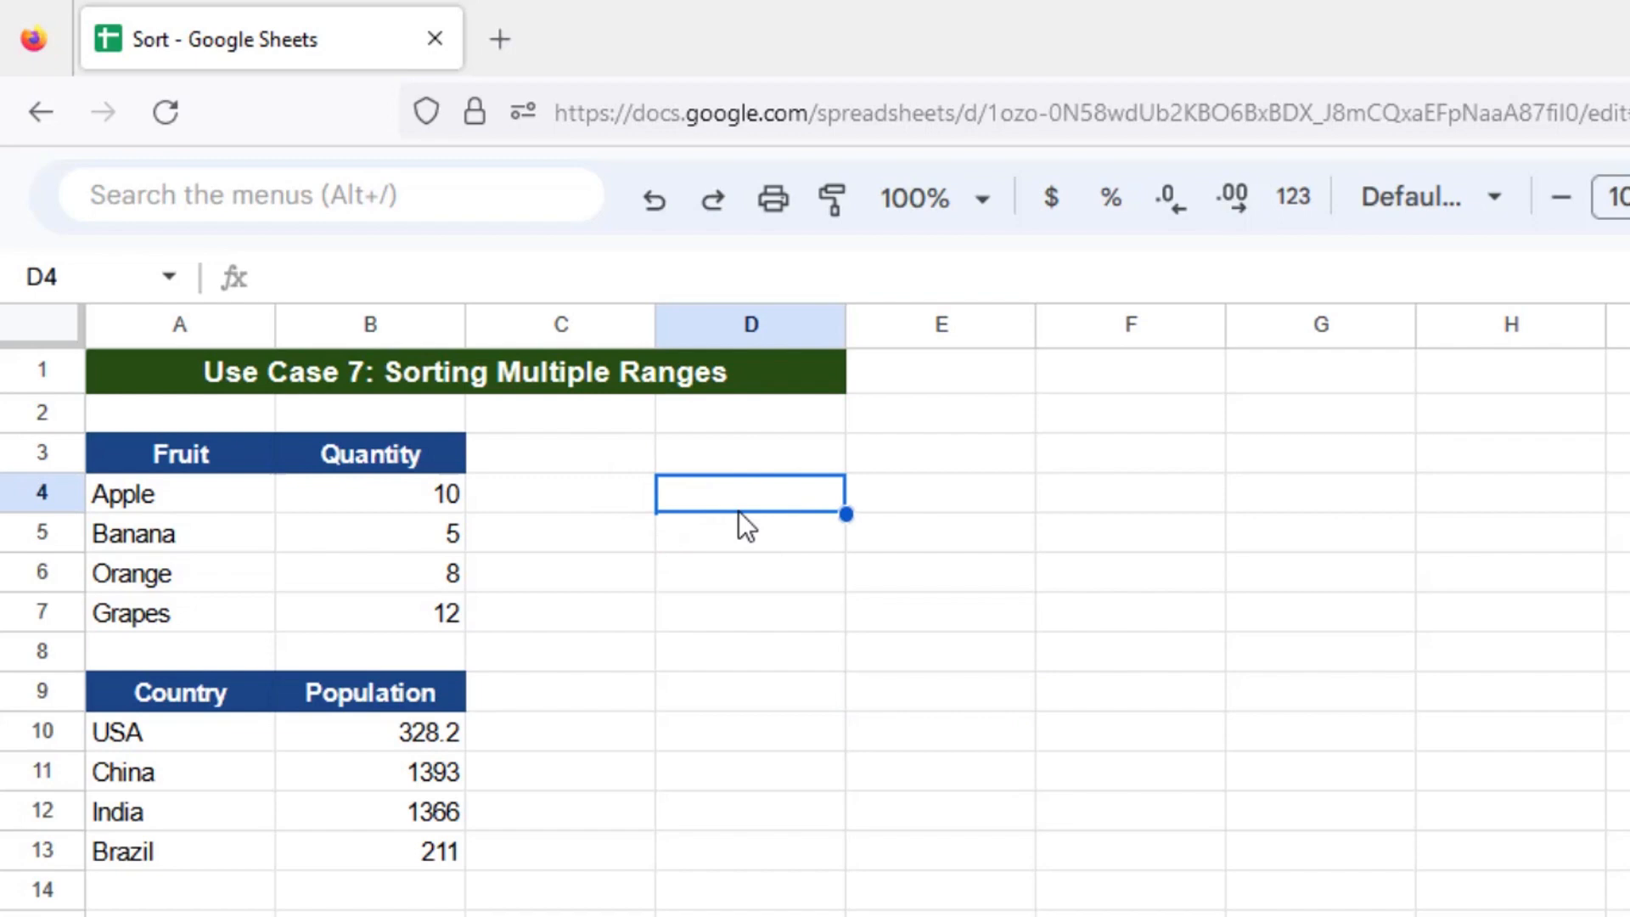
text(=sor)
key(Tab)
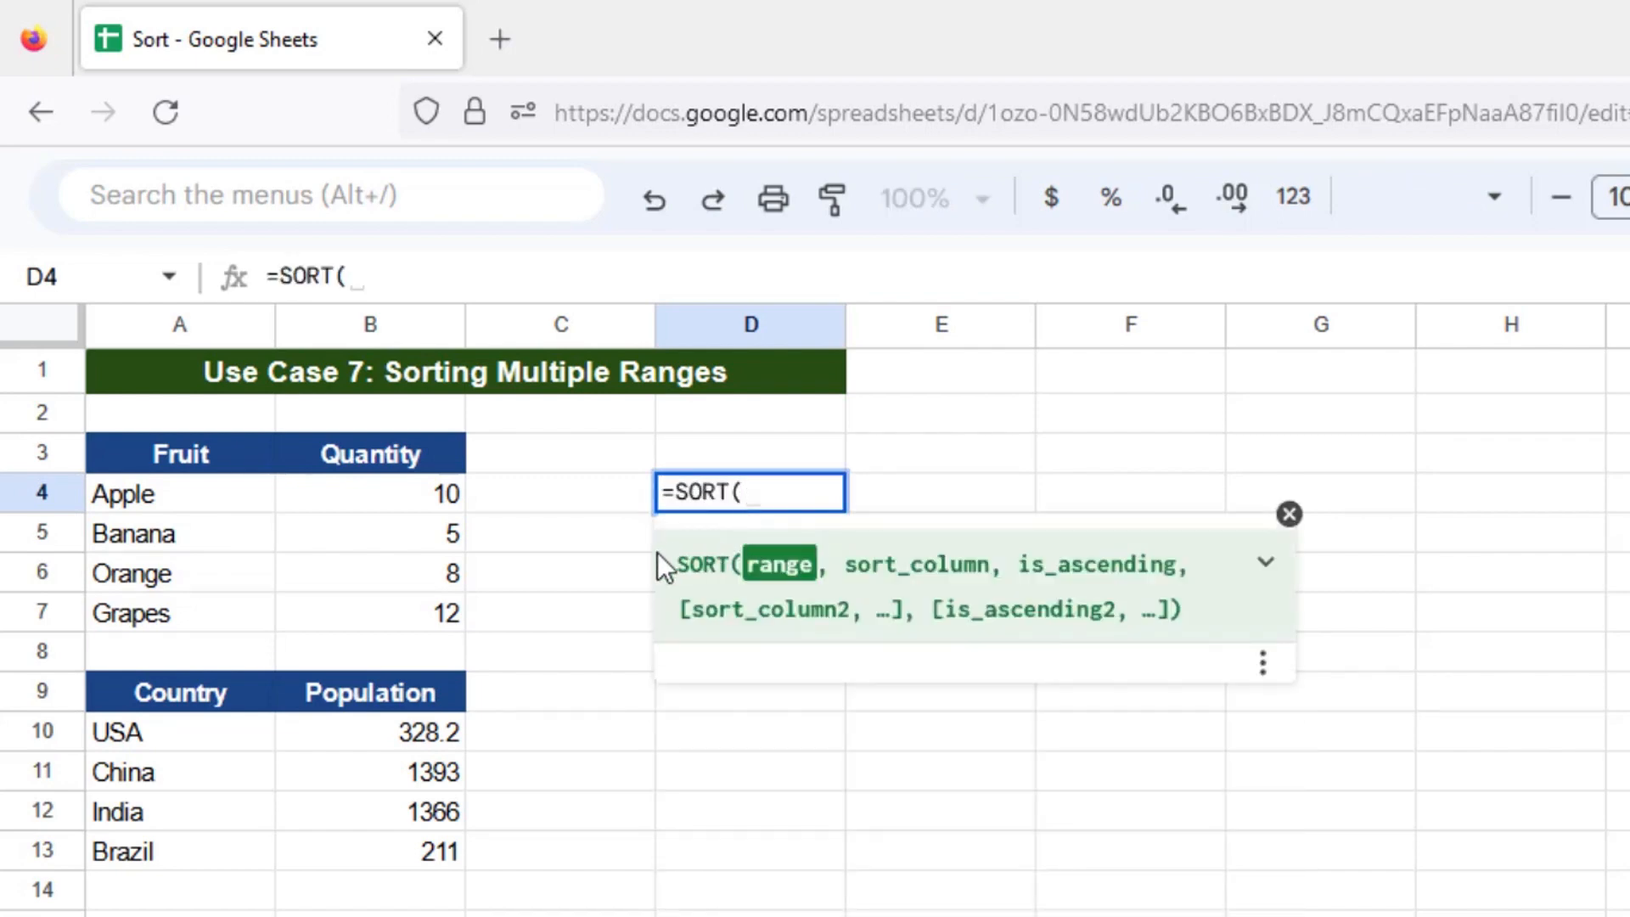
mouse_move(128, 500)
mouse_down()
mouse_move(368, 568)
mouse_move(386, 623)
mouse_up()
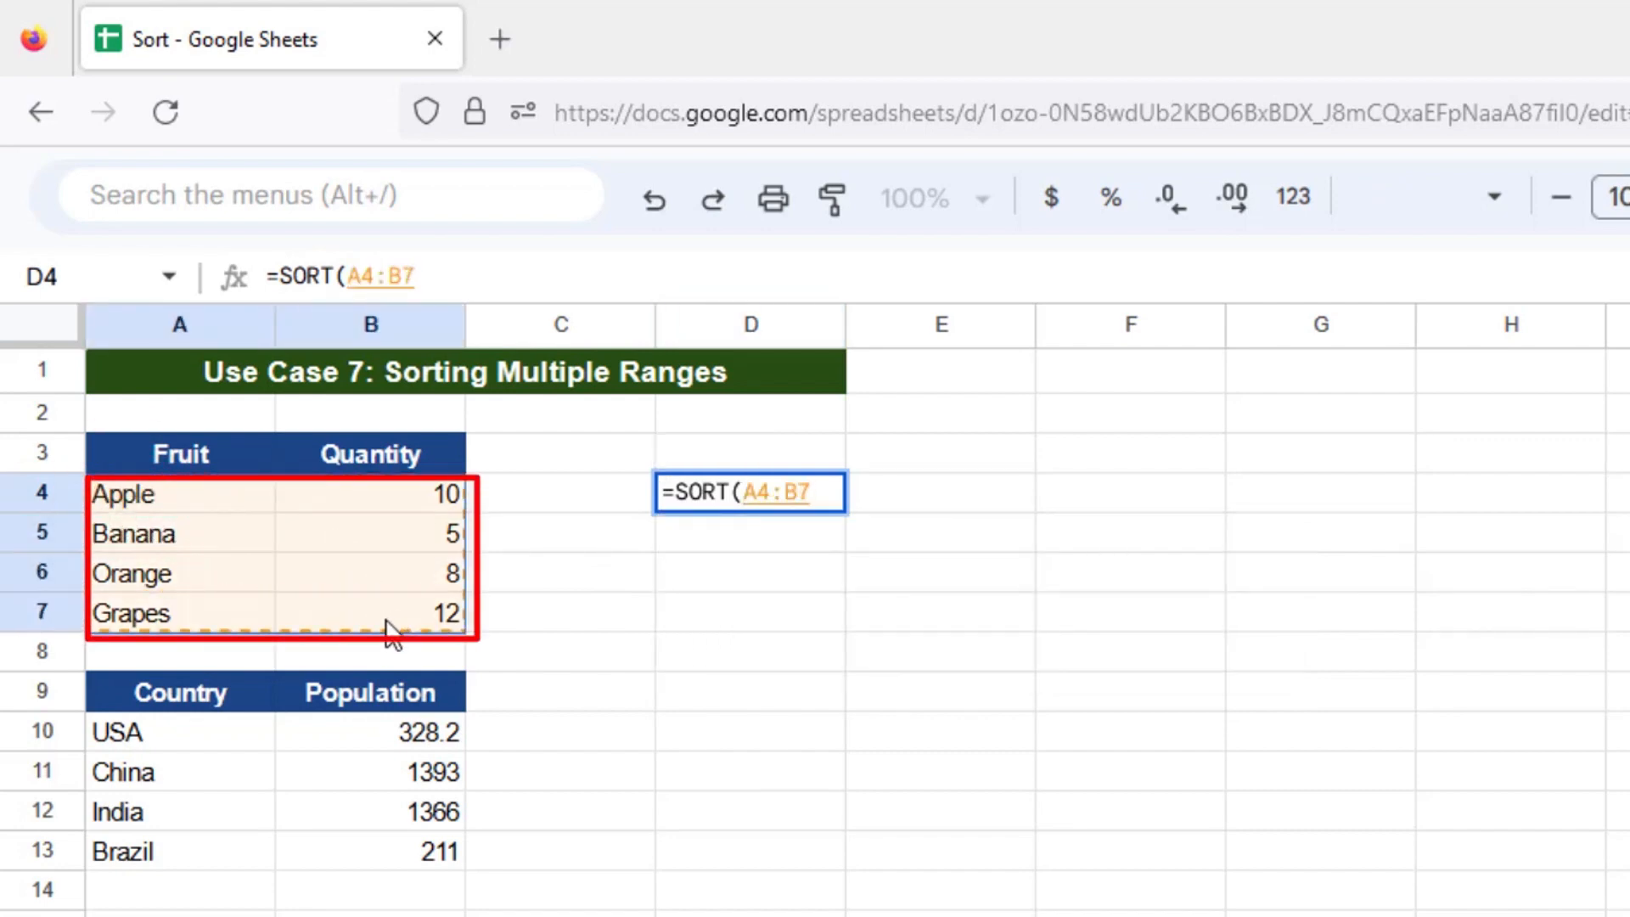
text(,)
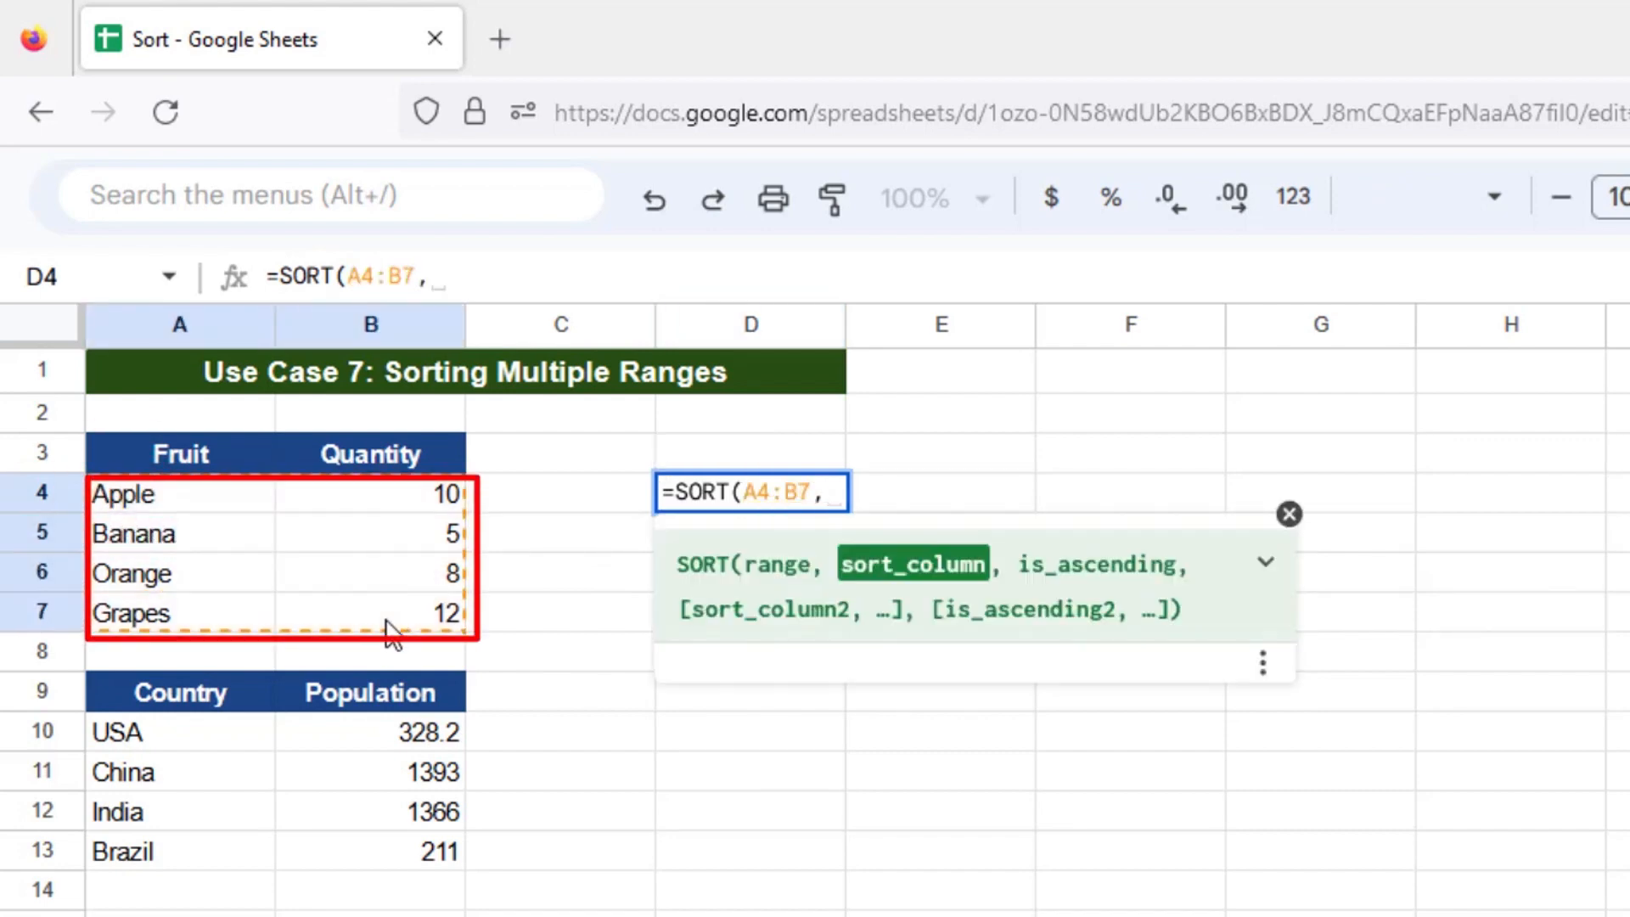
click(745, 497)
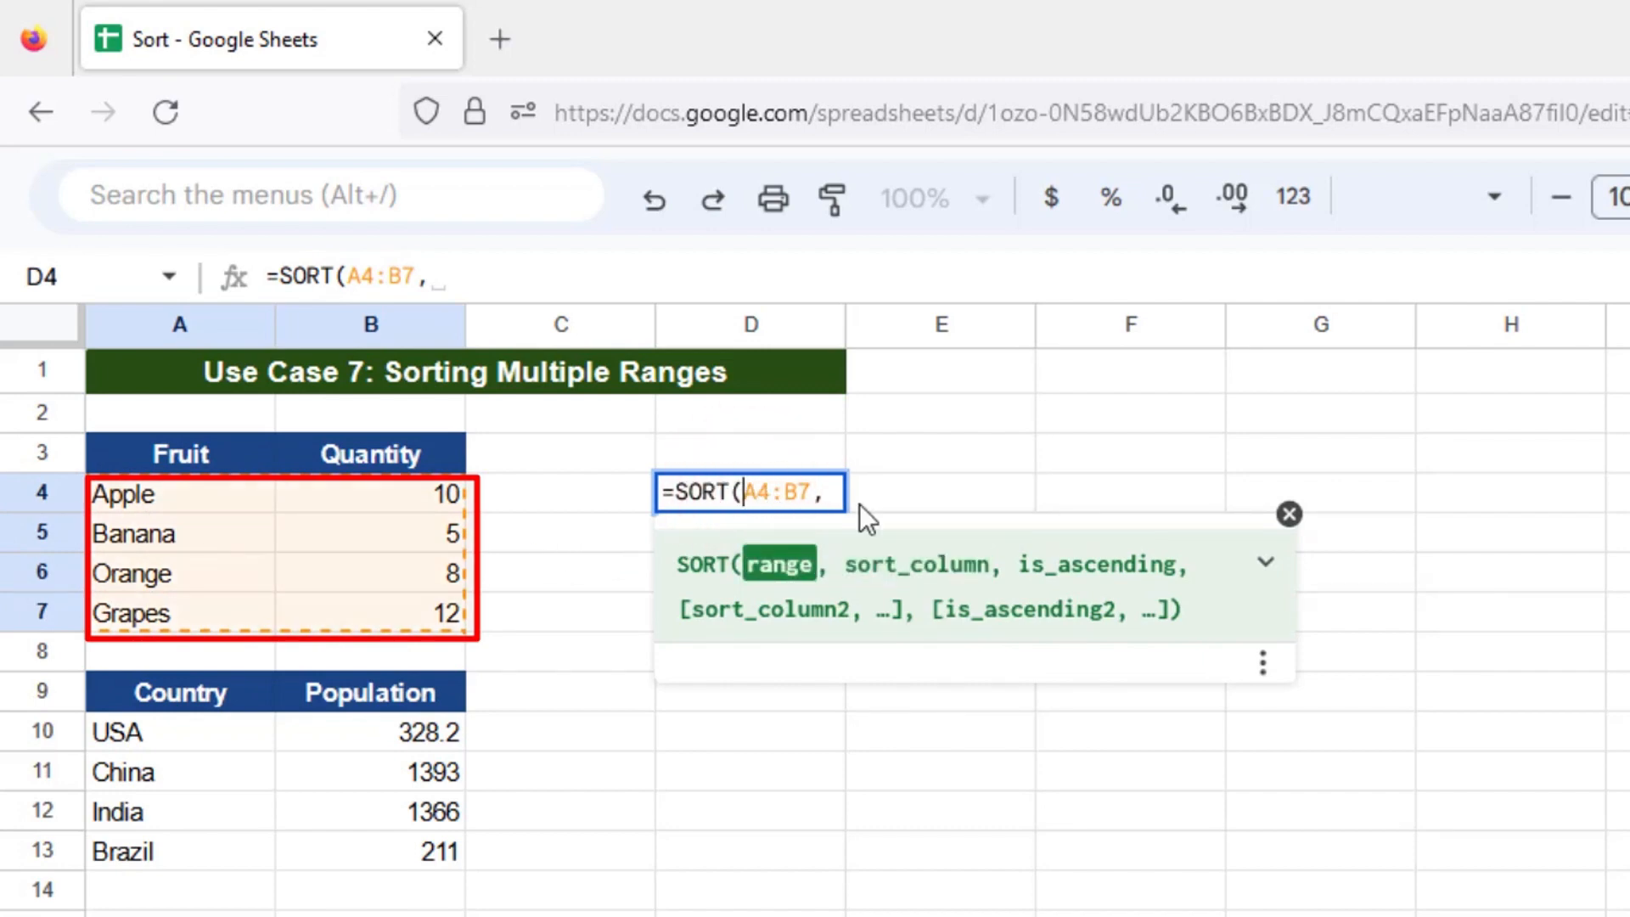
text({)
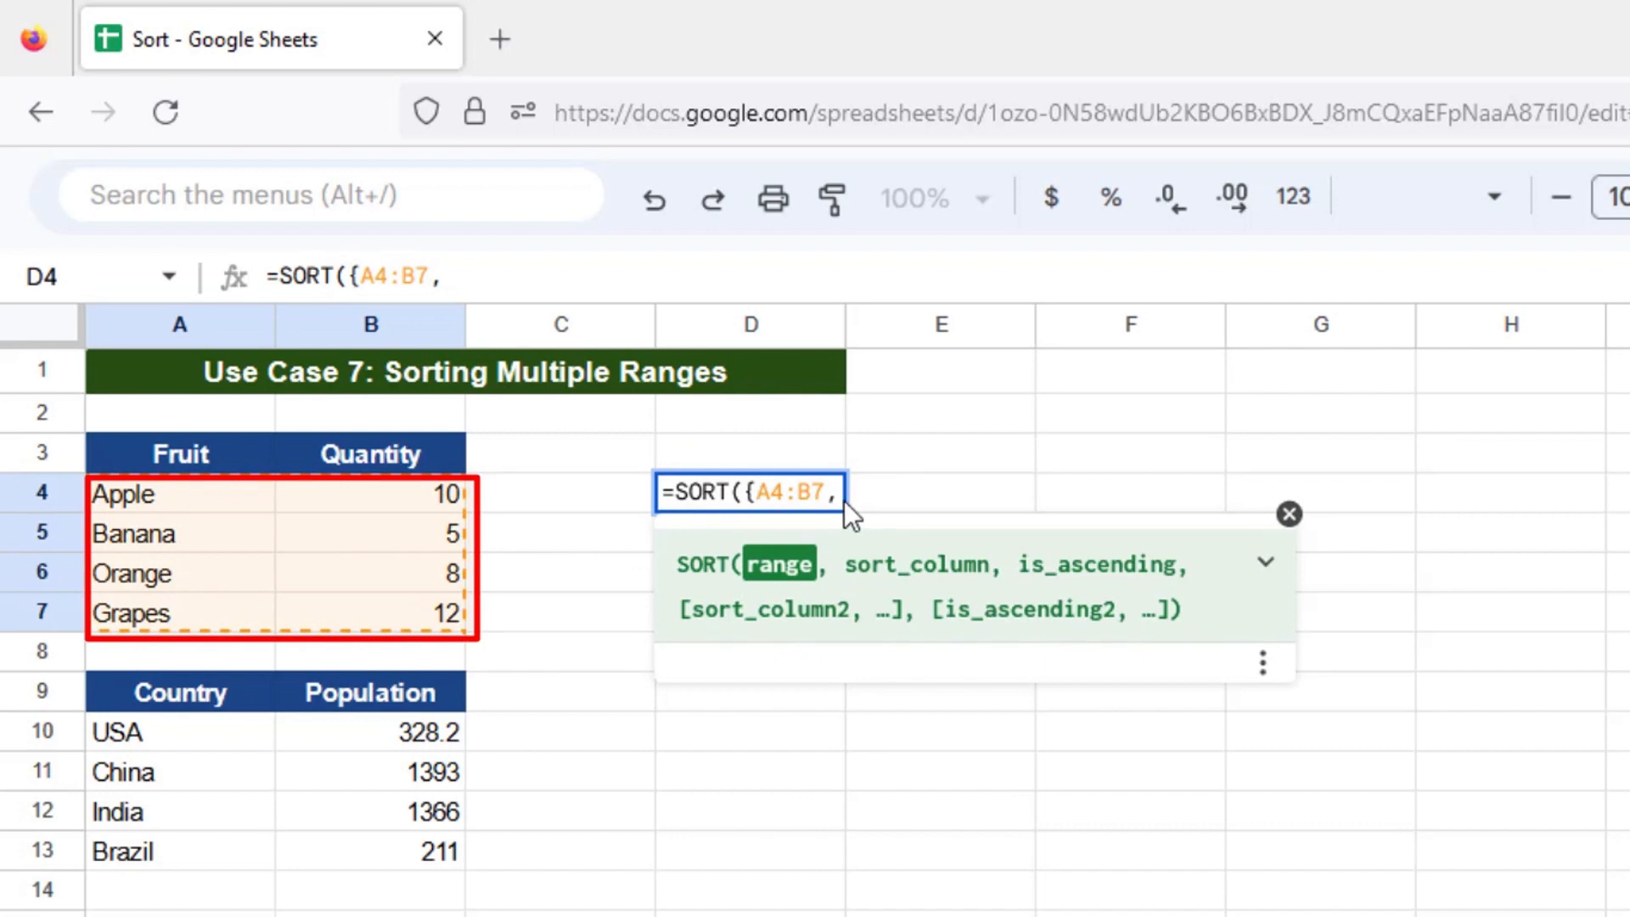
click(841, 494)
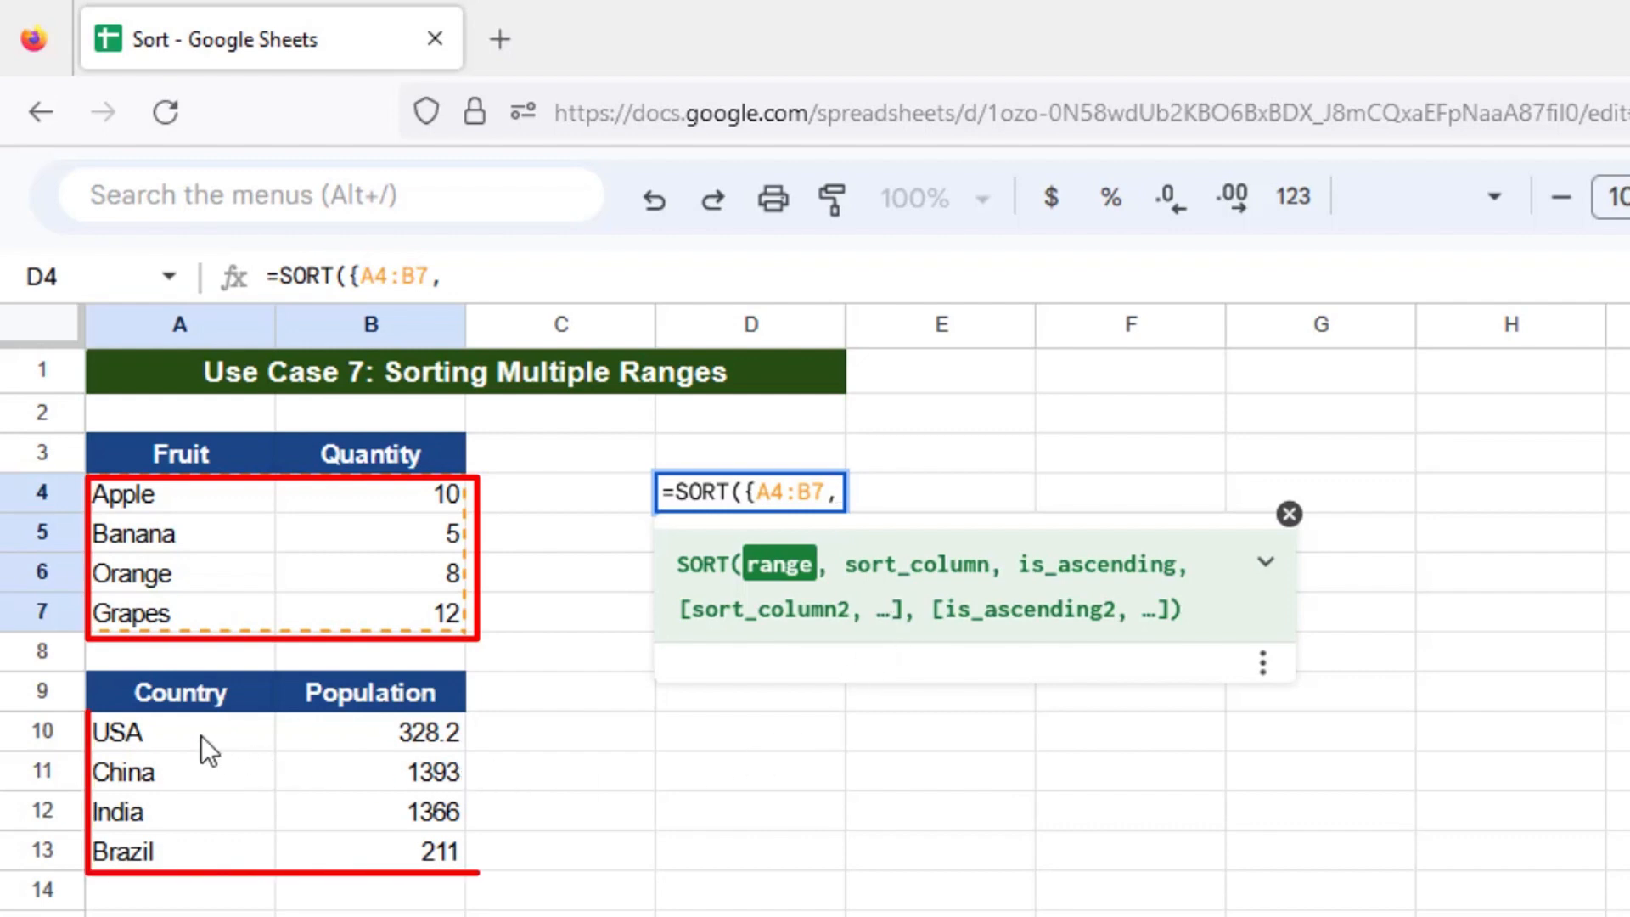
drag(201, 735, 409, 854)
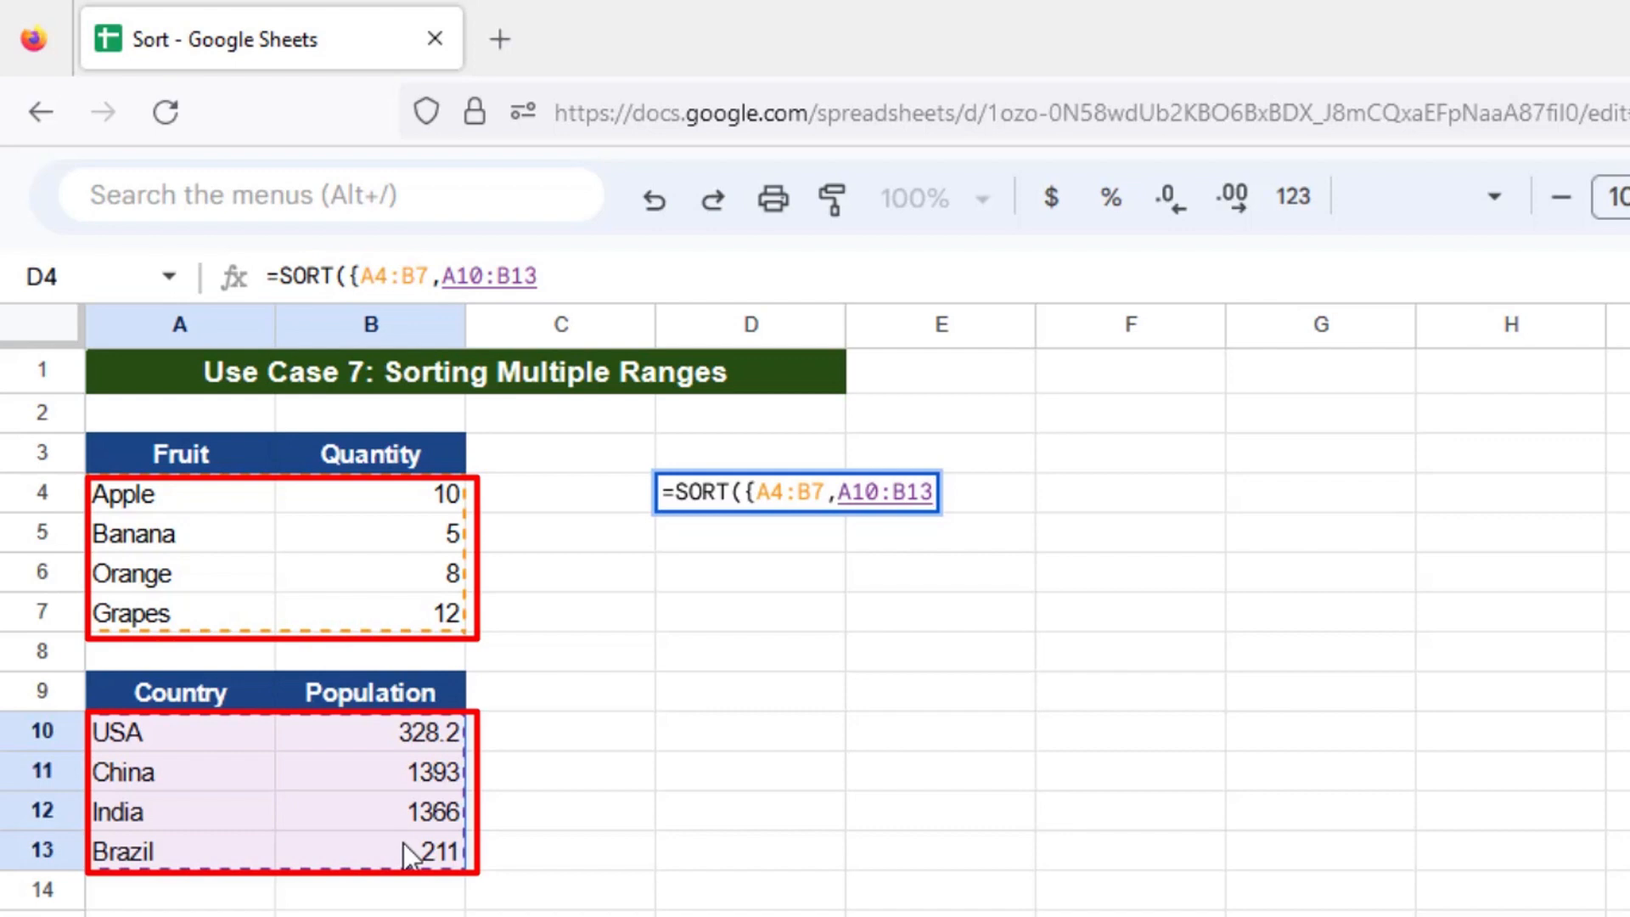
text(})
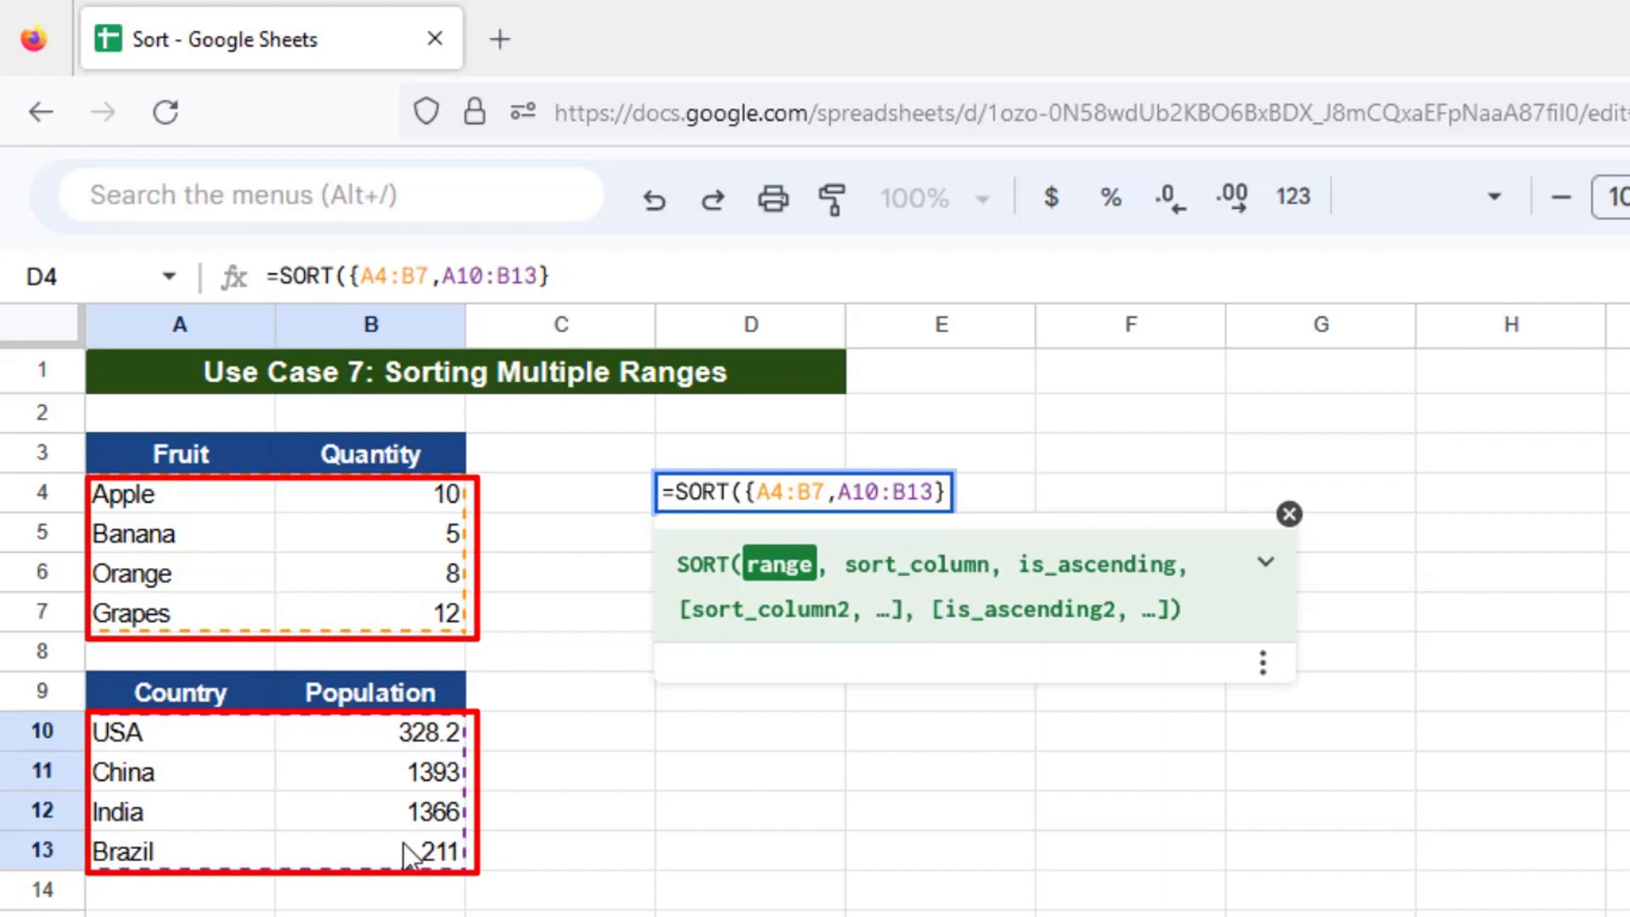
Step: Complete the SORT formula in D4 with sort column 2 and is_ascending set to true
text(,)
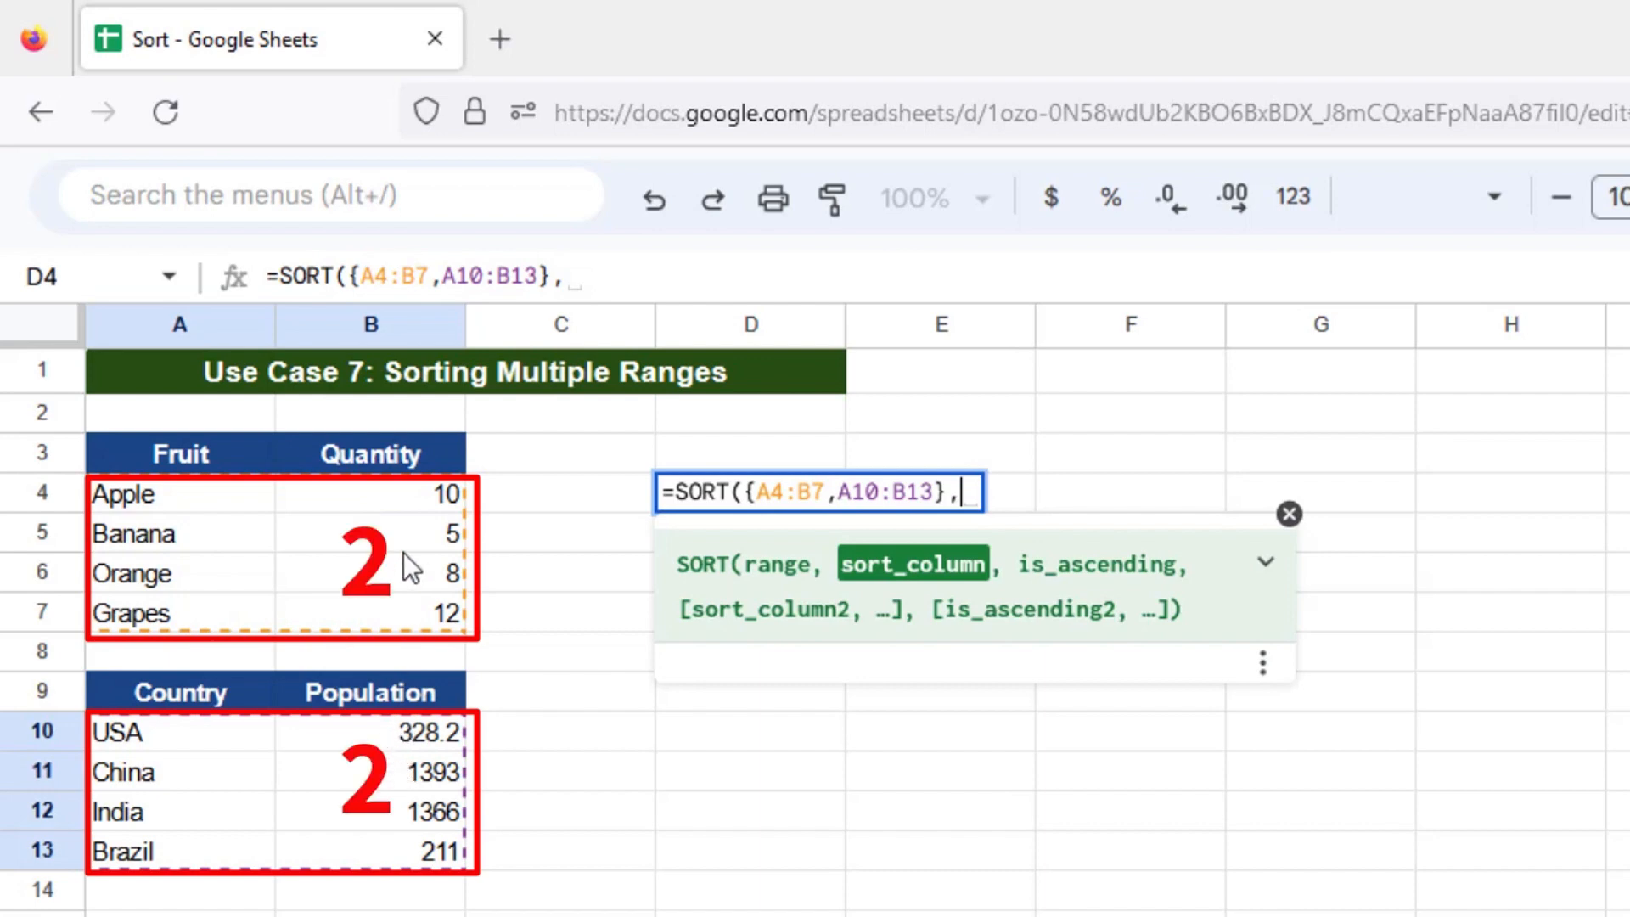
text(2,)
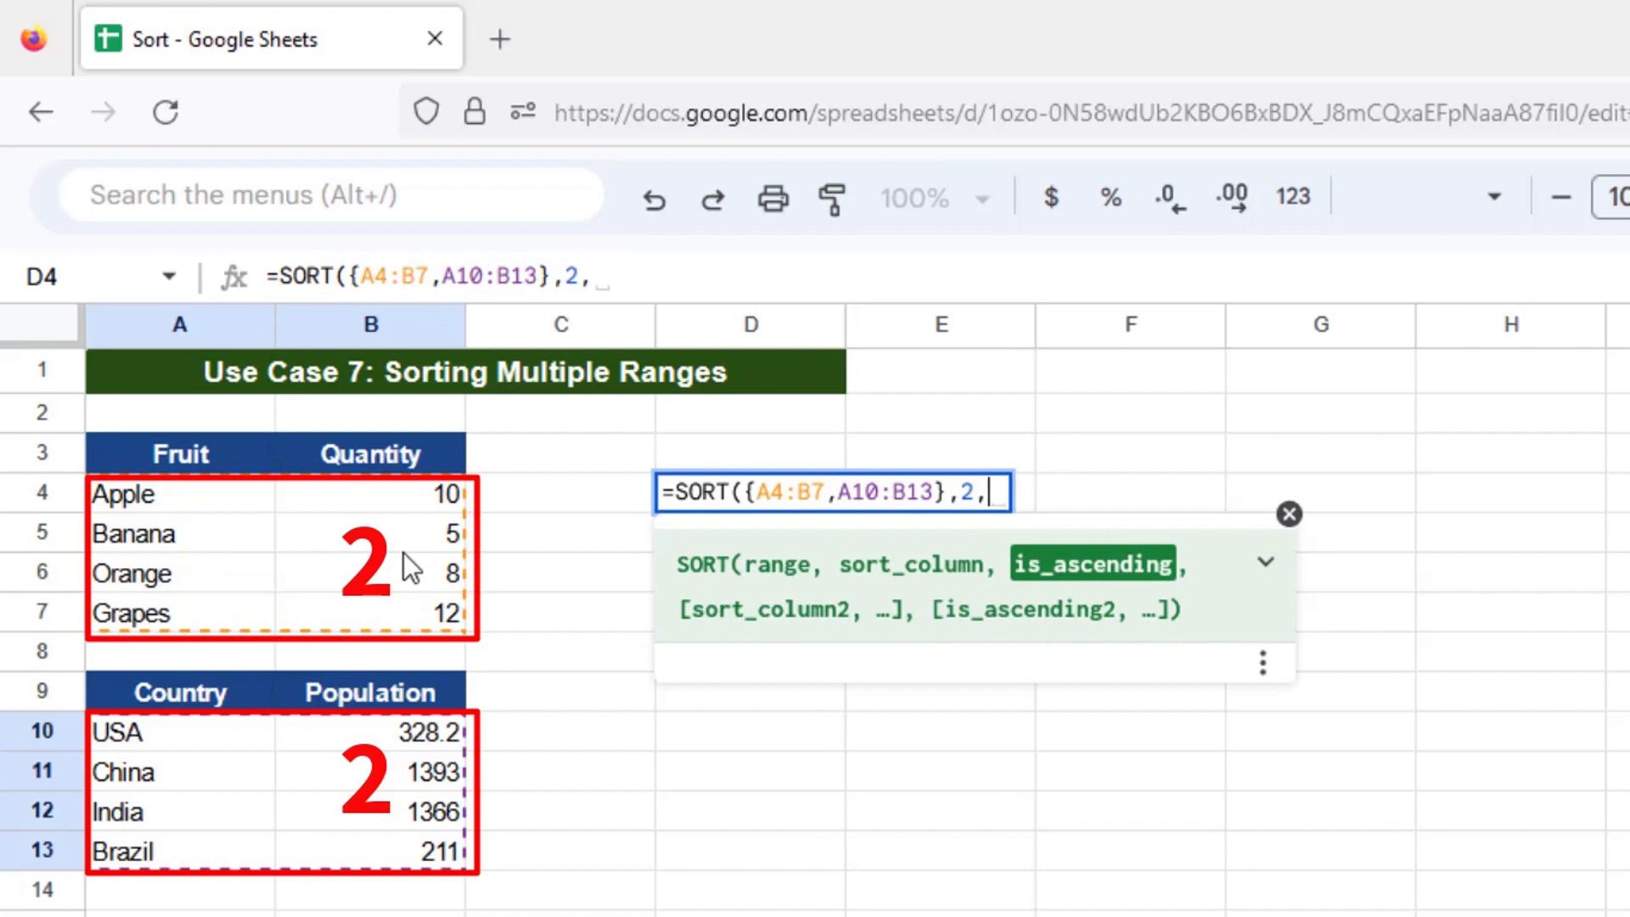
text(true)
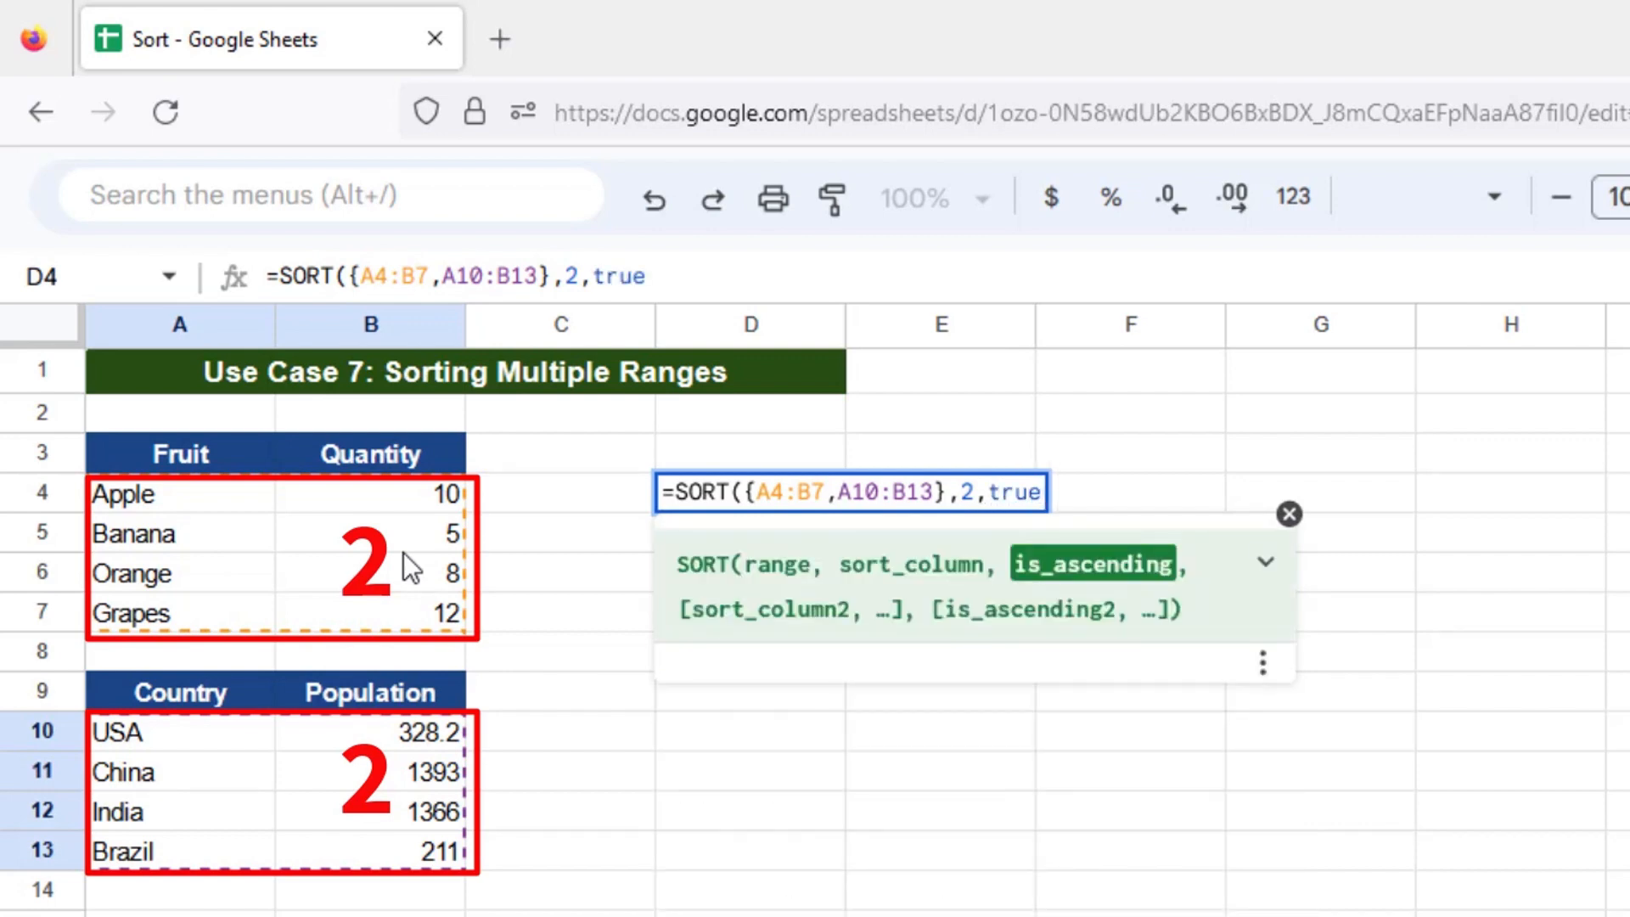
text())
key(Return)
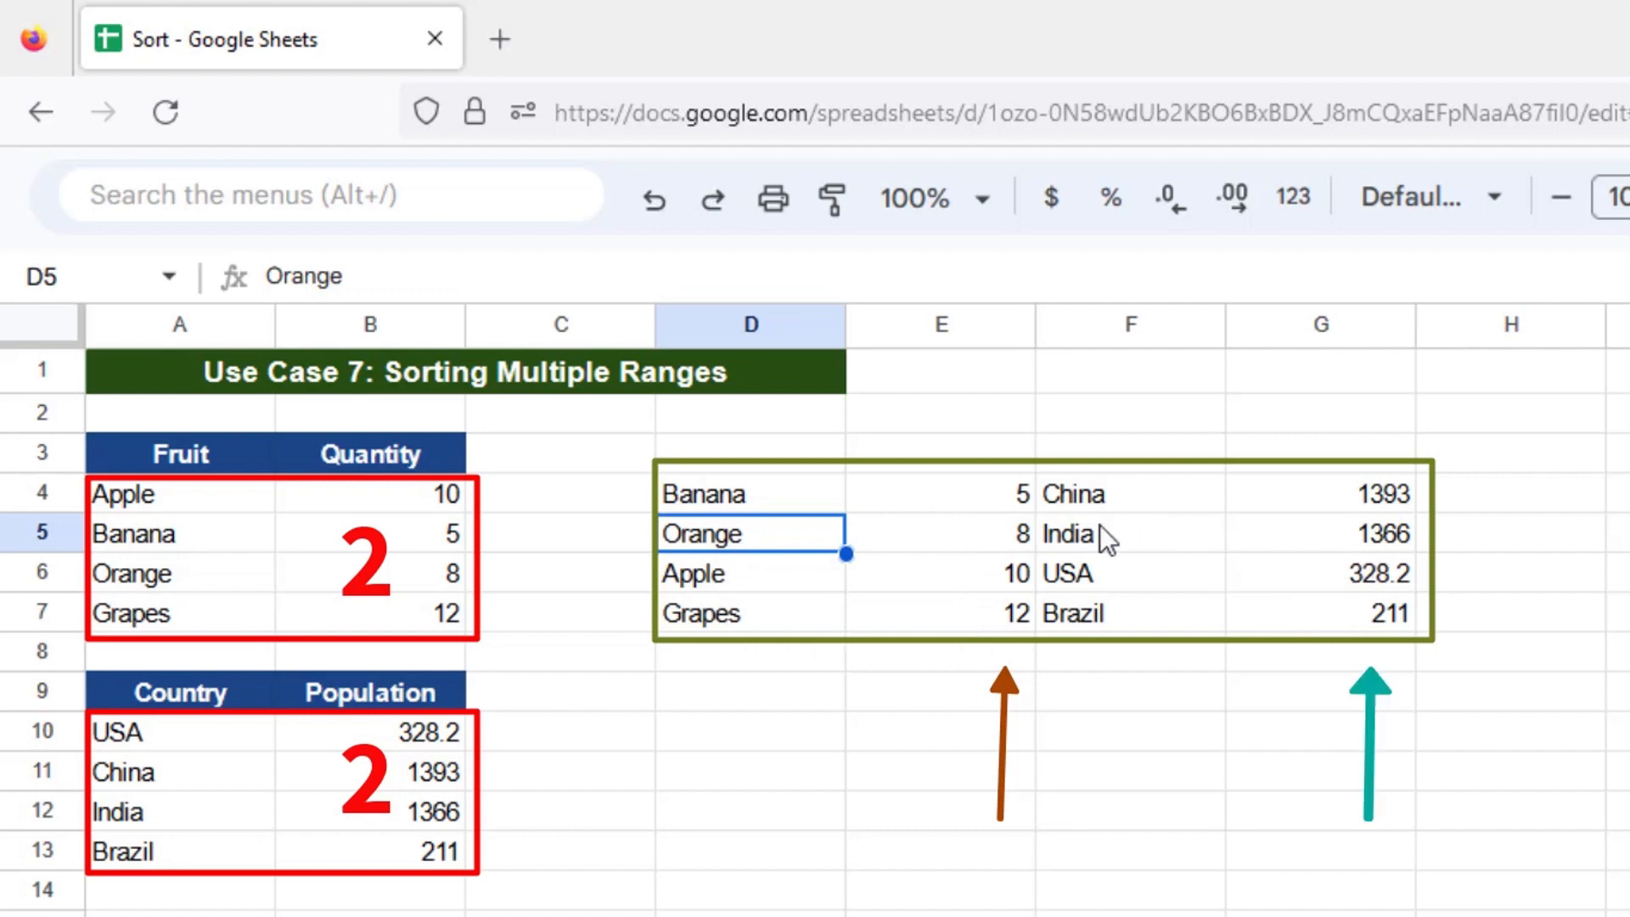
Step: Examine the formula in D4 against the combined fruit and country results, leaving the formula as it is
click(778, 509)
click(808, 708)
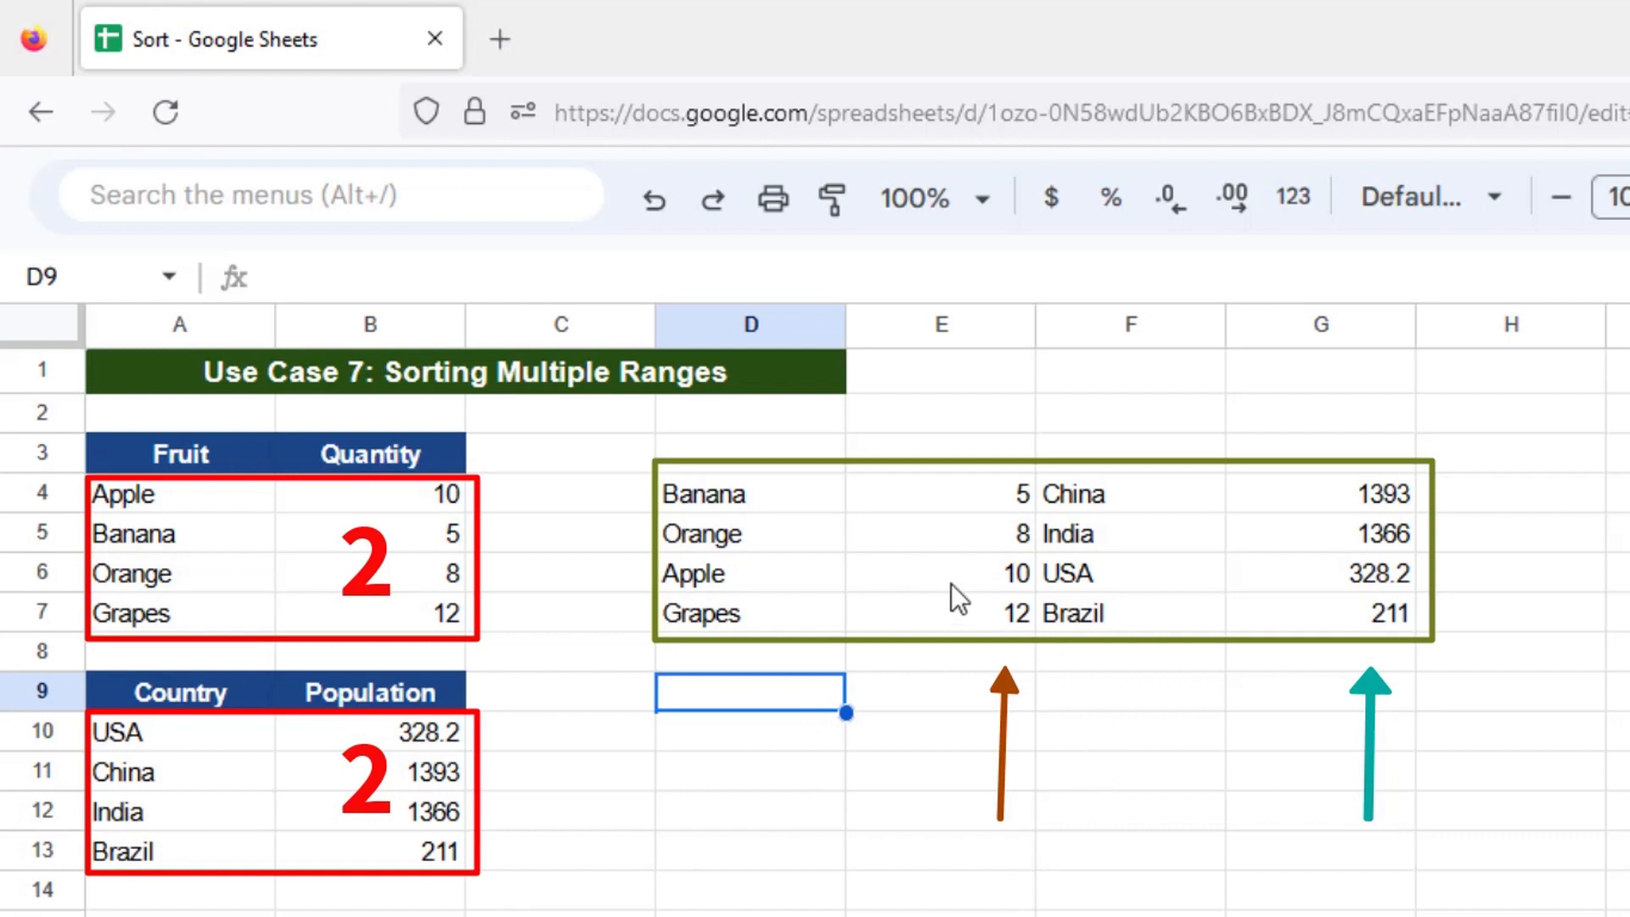
click(759, 503)
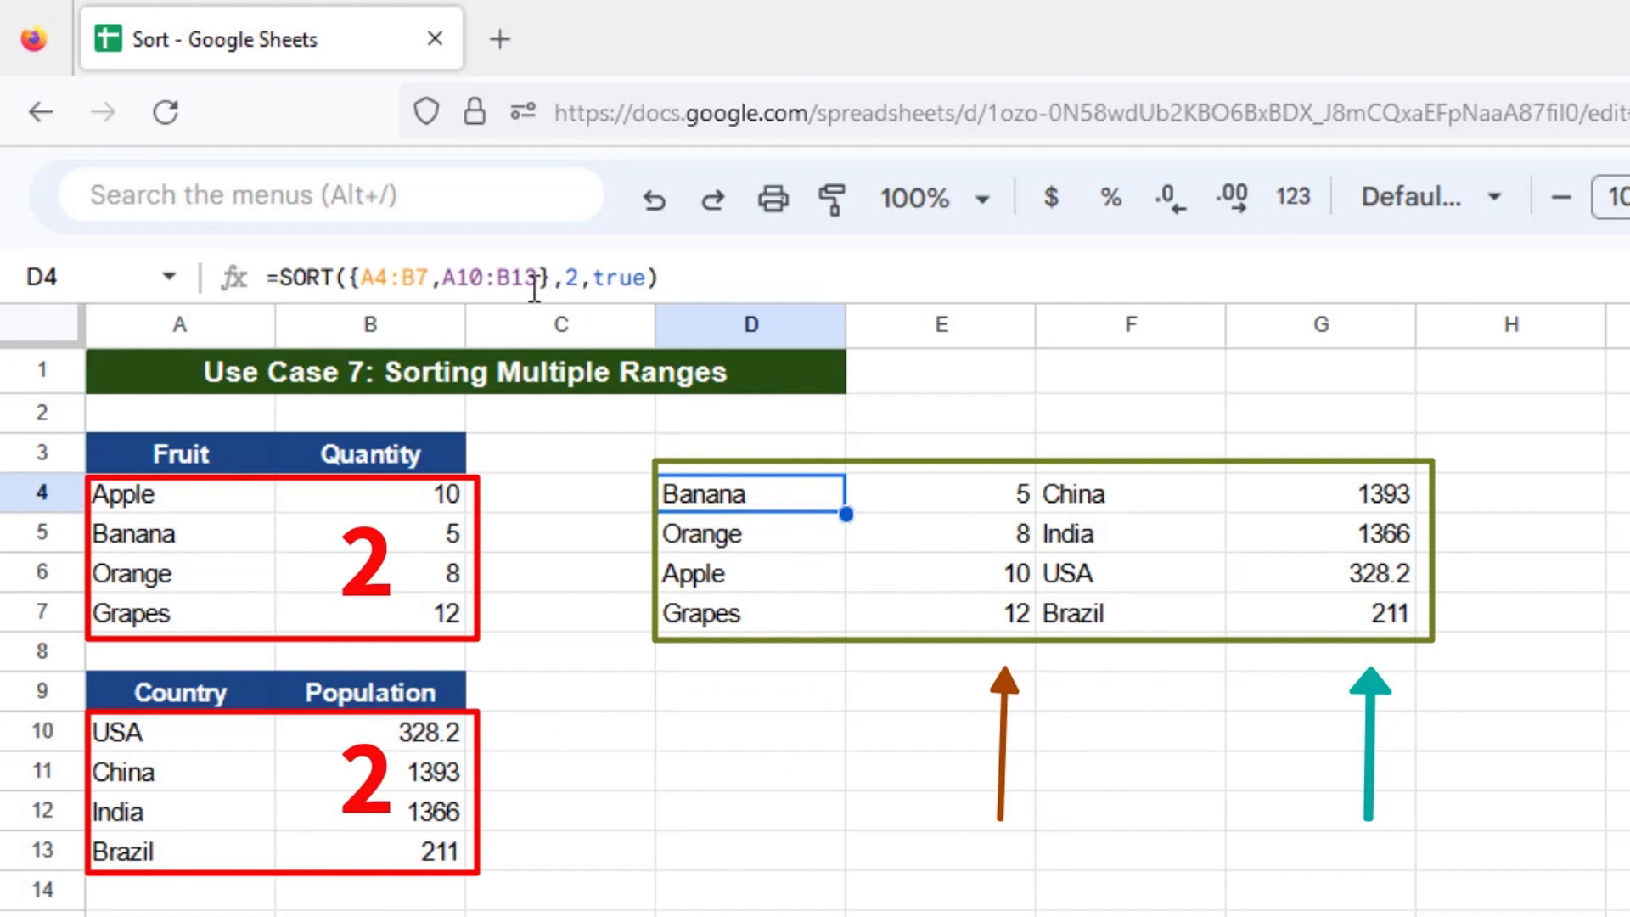
double_click(712, 497)
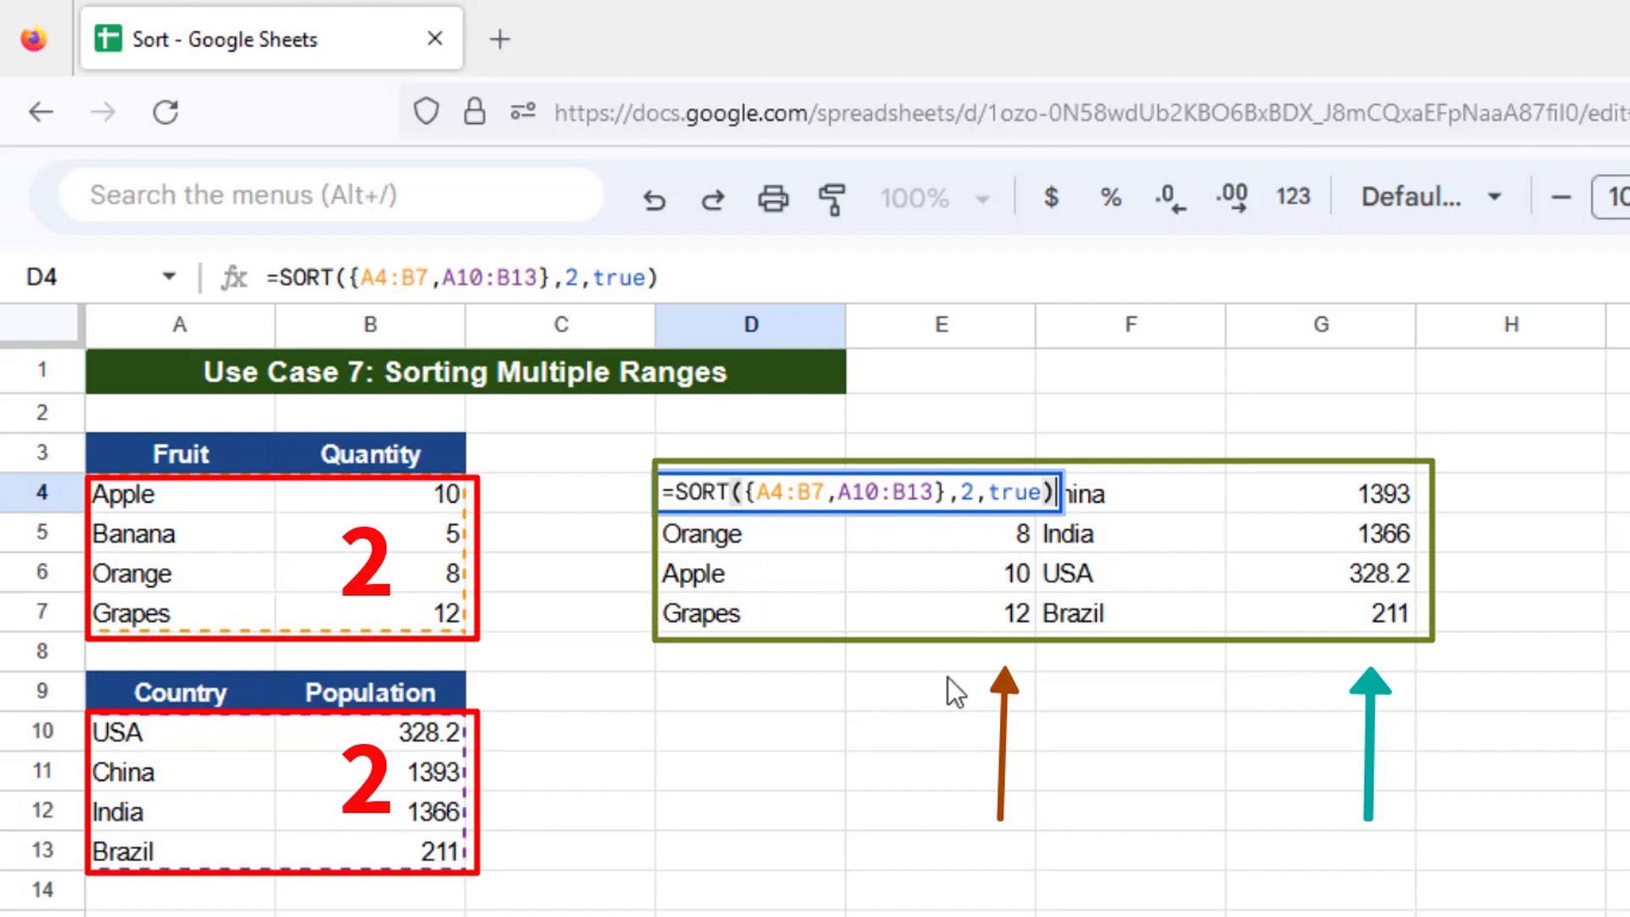
key(Escape)
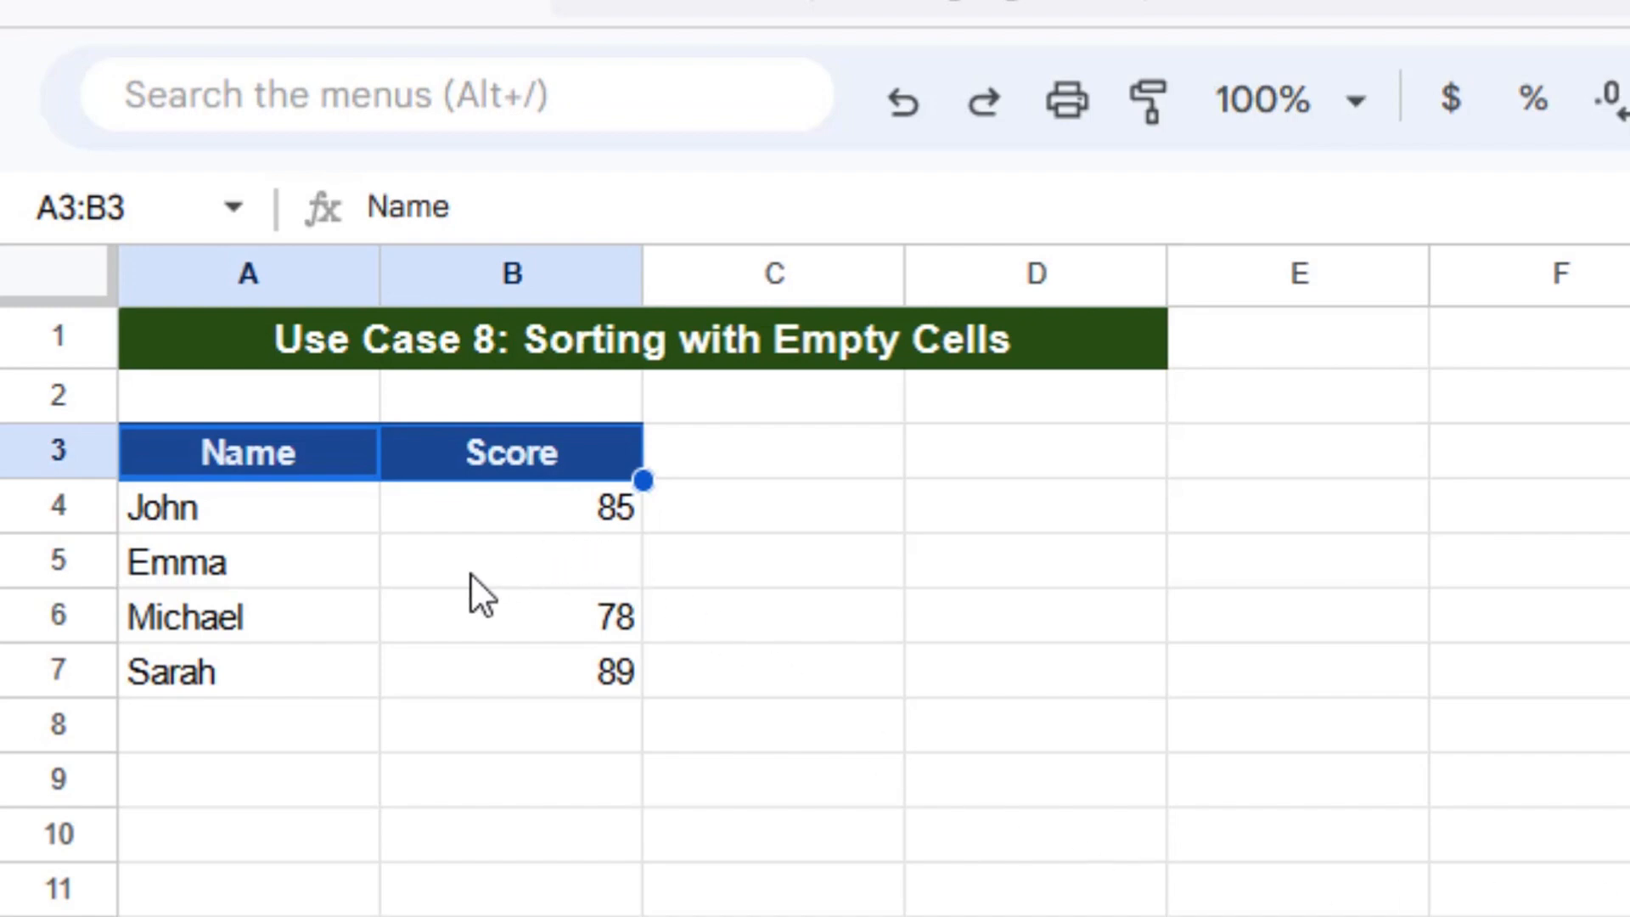
Step: In D4 of the Case 8 sheet, enter =SORT(A4:B7,1,True) to sort the data by name in ascending order
click(1009, 496)
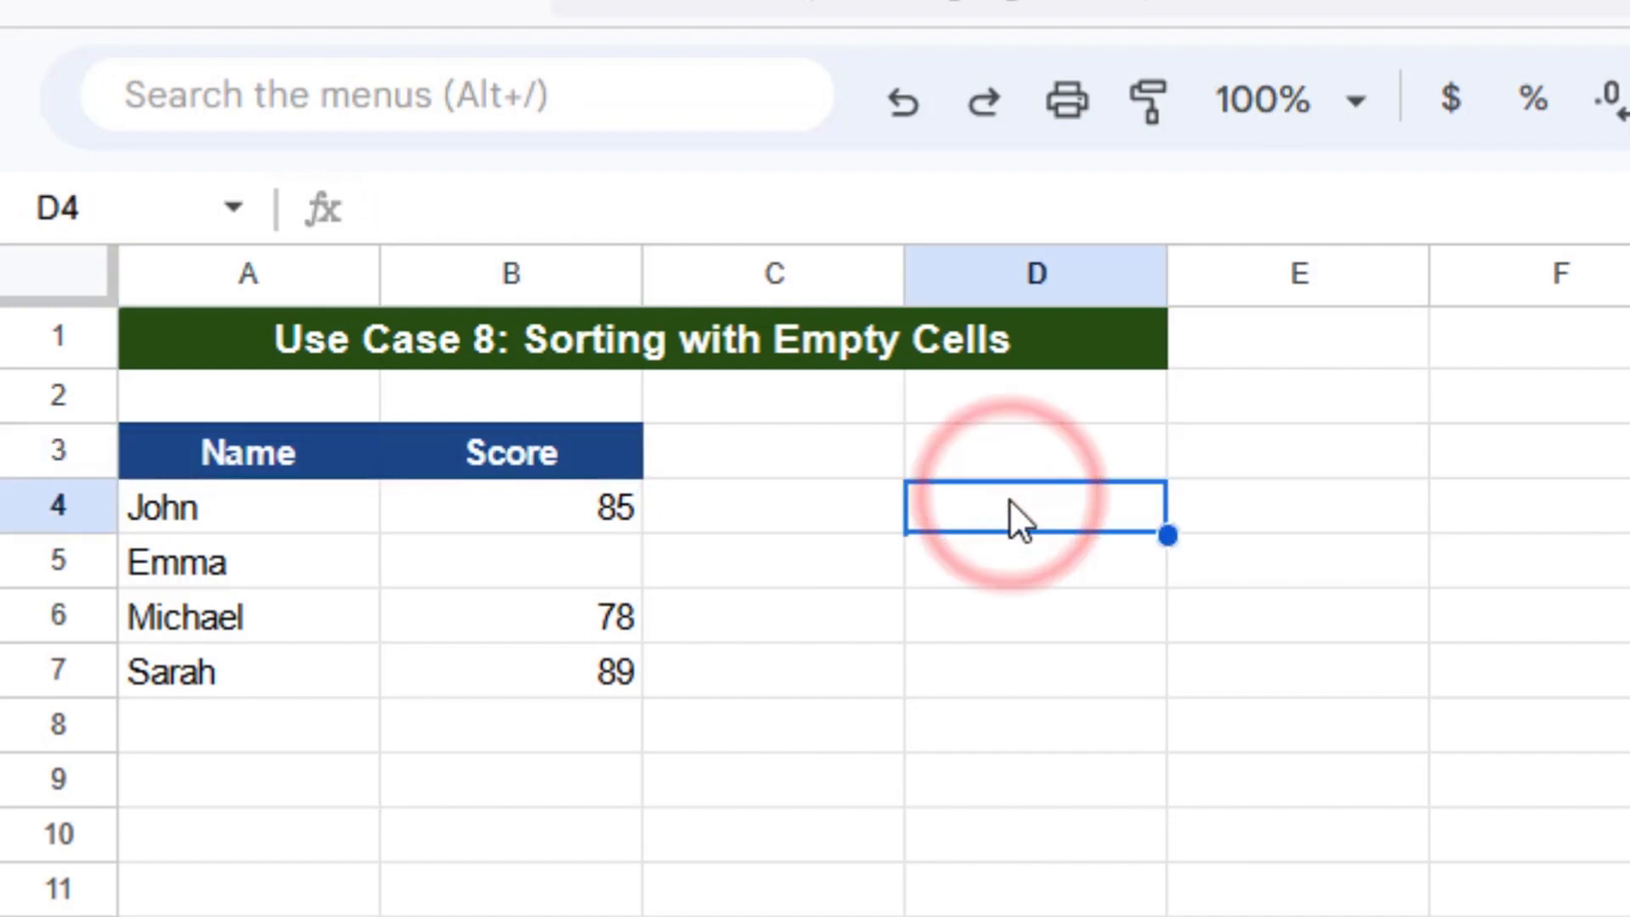
text(=)
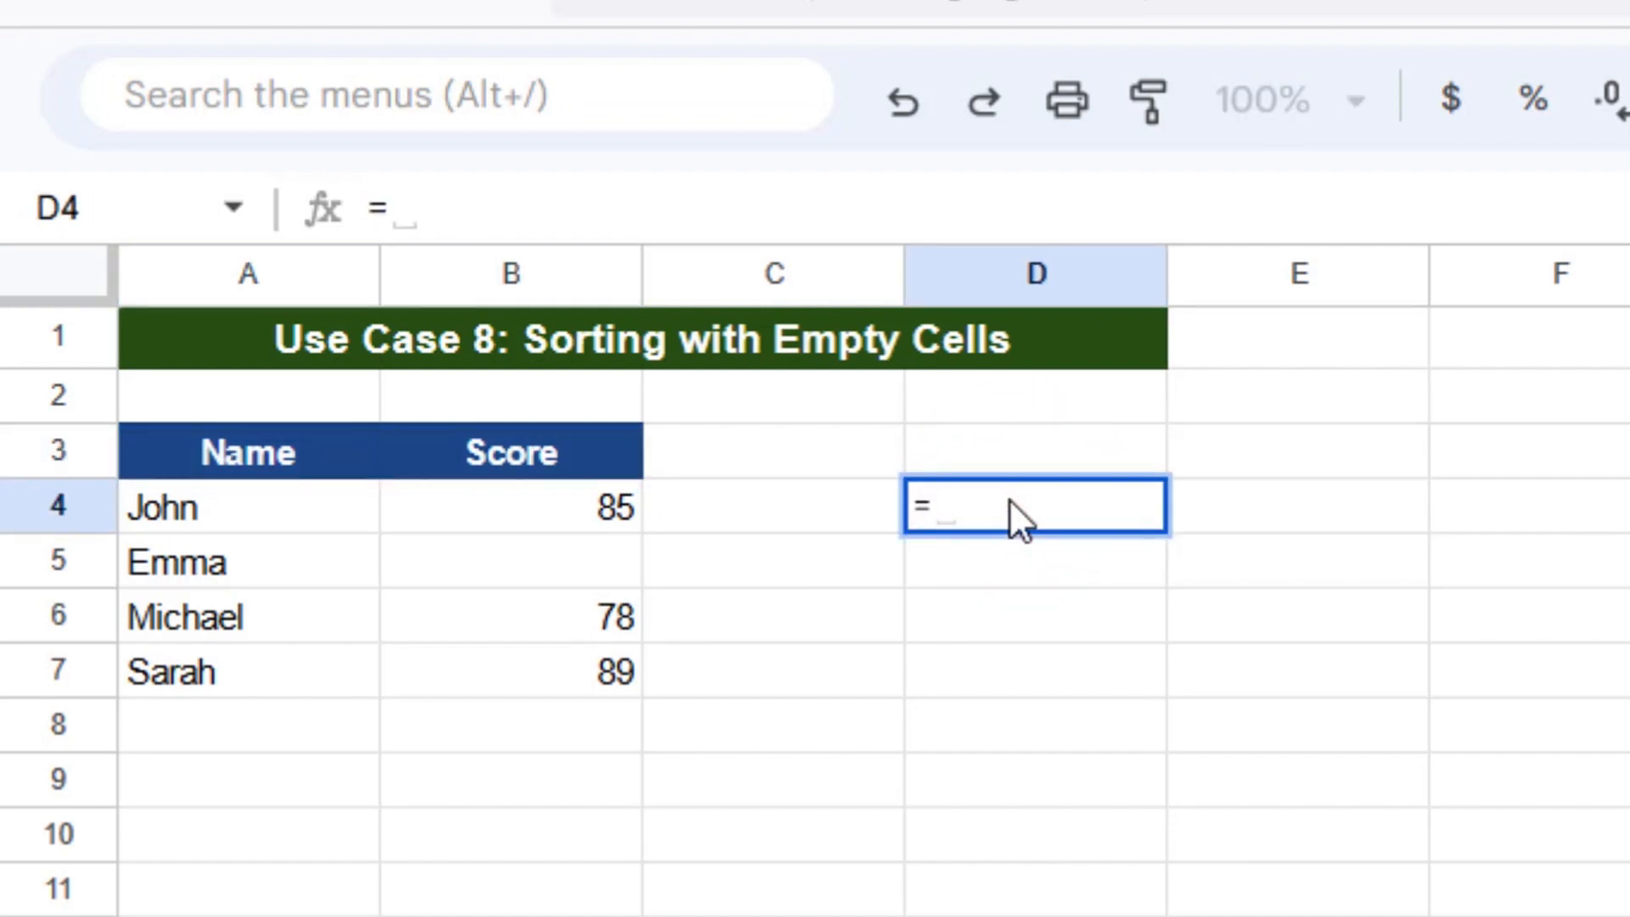
text(sort()
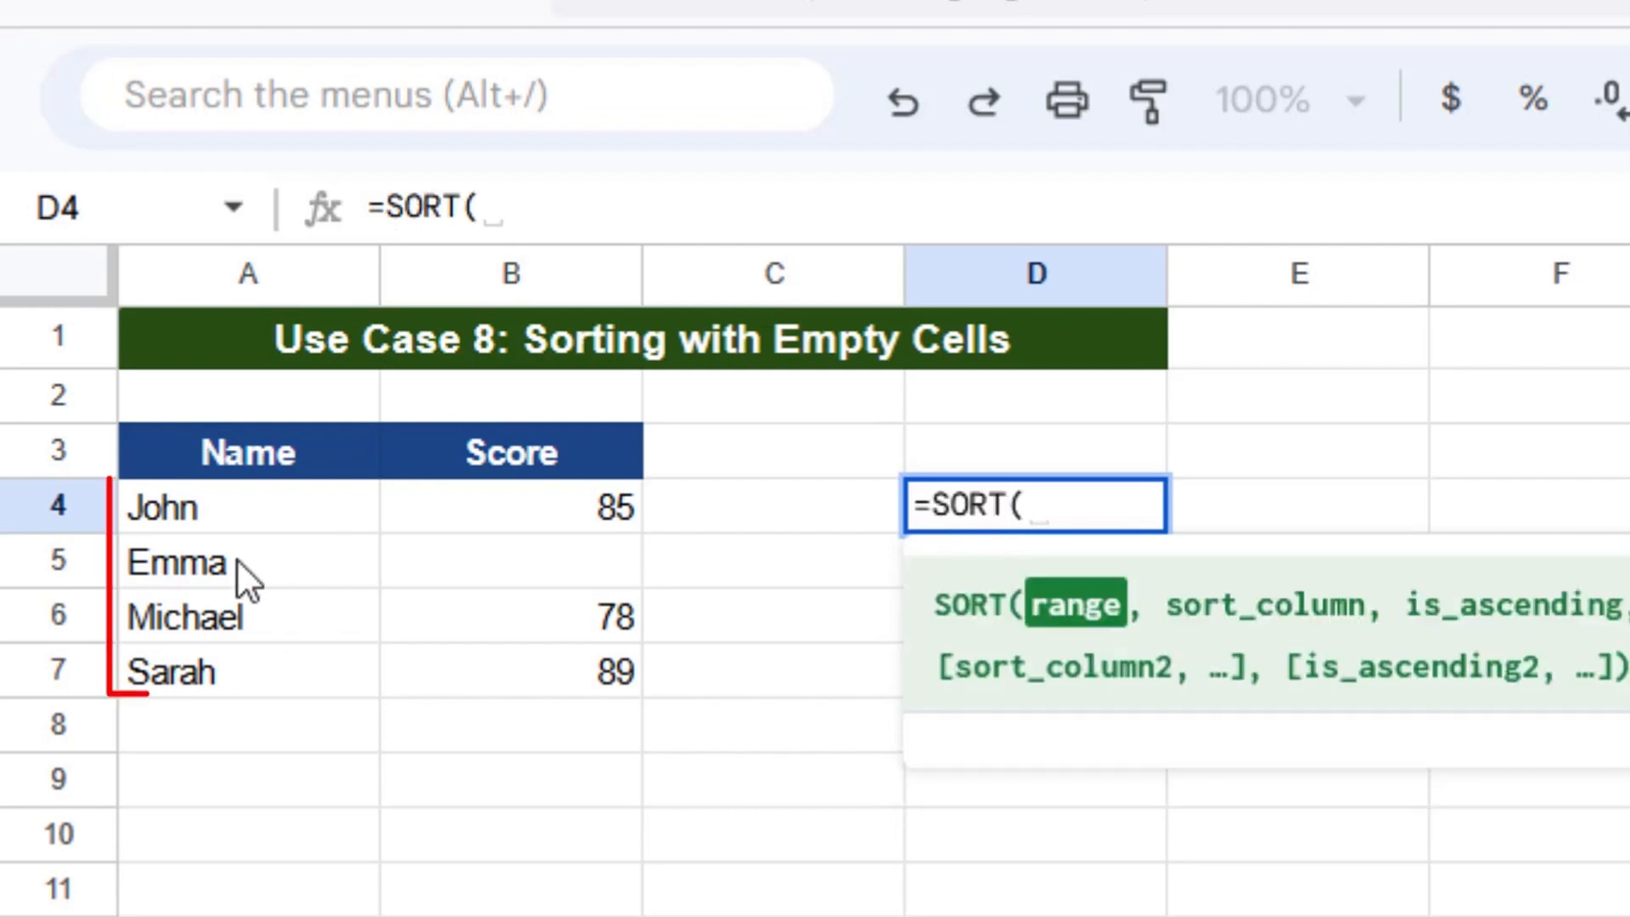
drag(218, 522, 552, 654)
text(,)
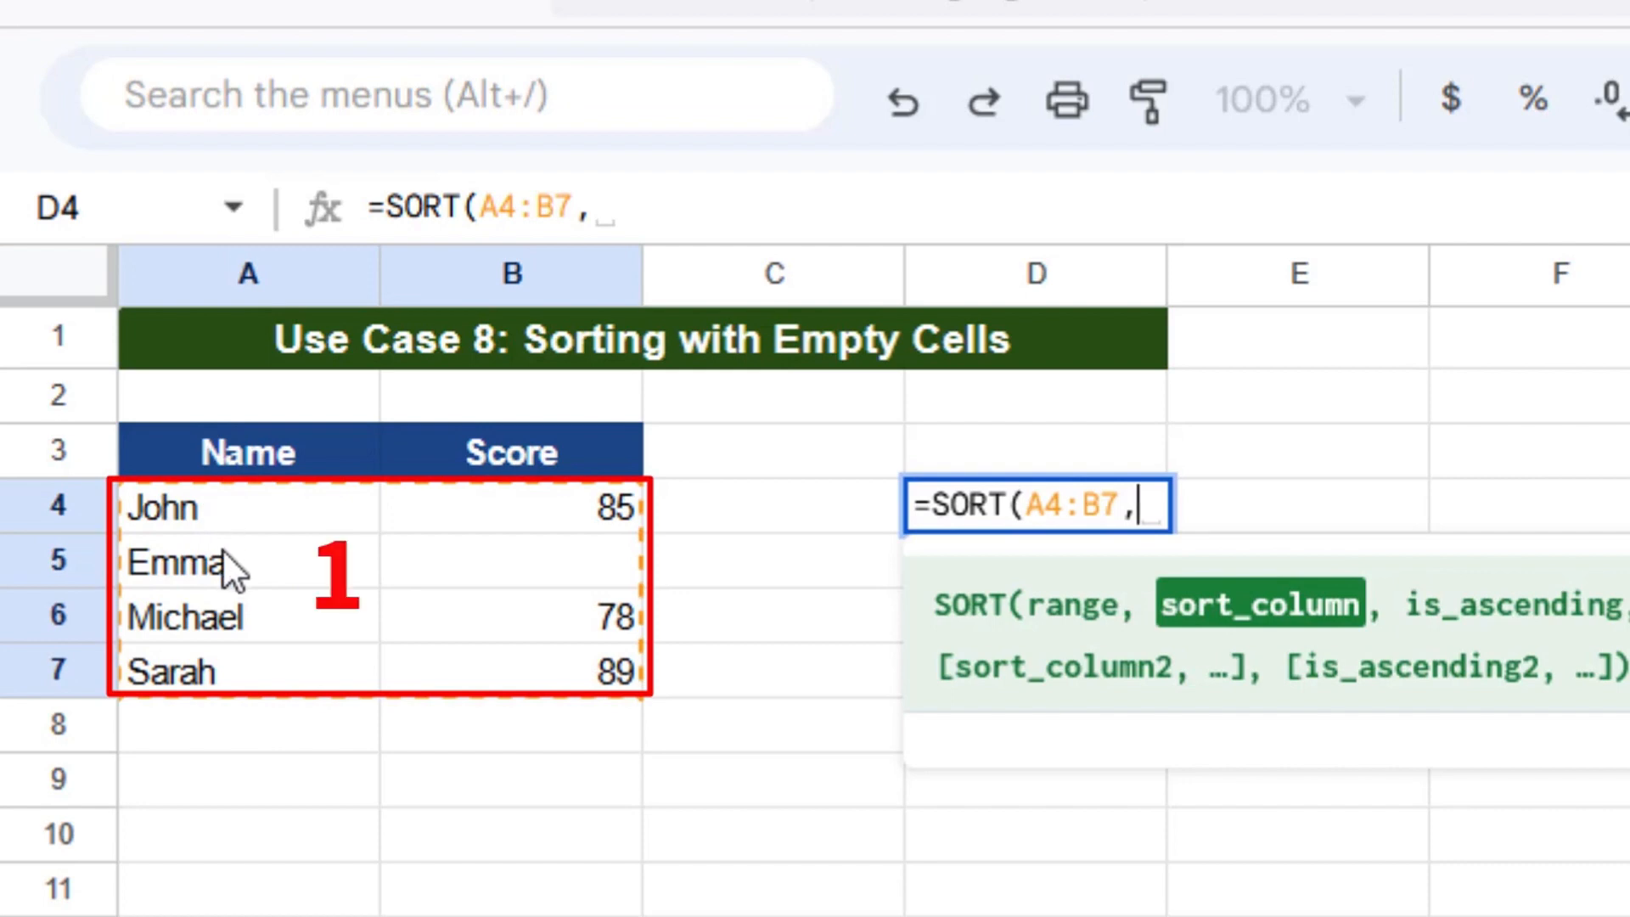
text(1)
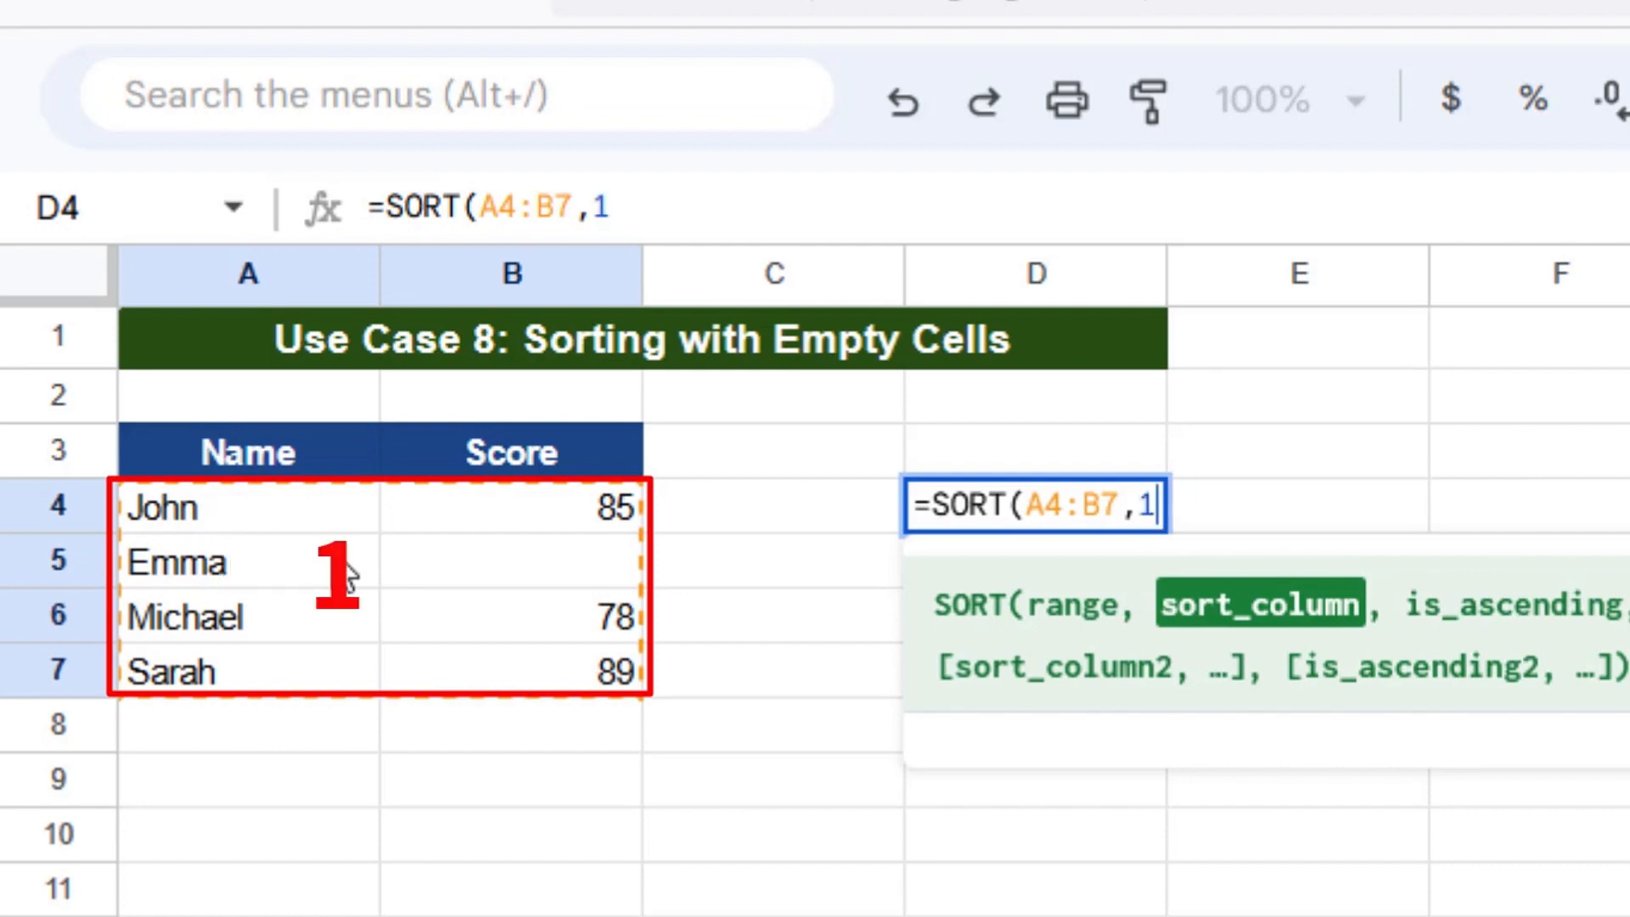
text(,)
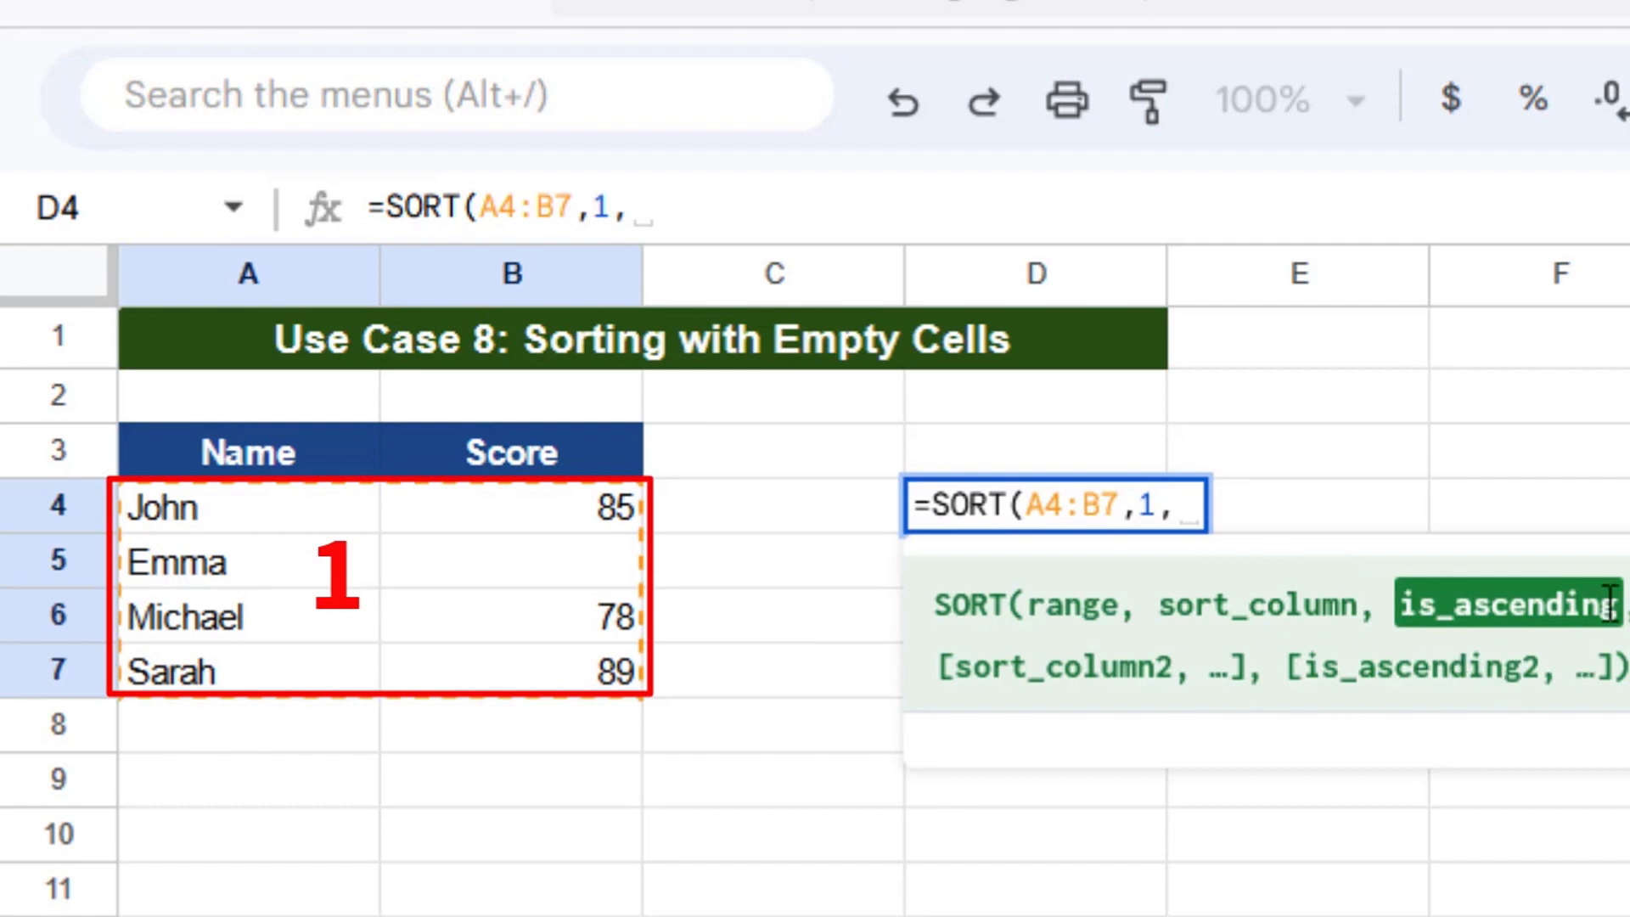
text(True)
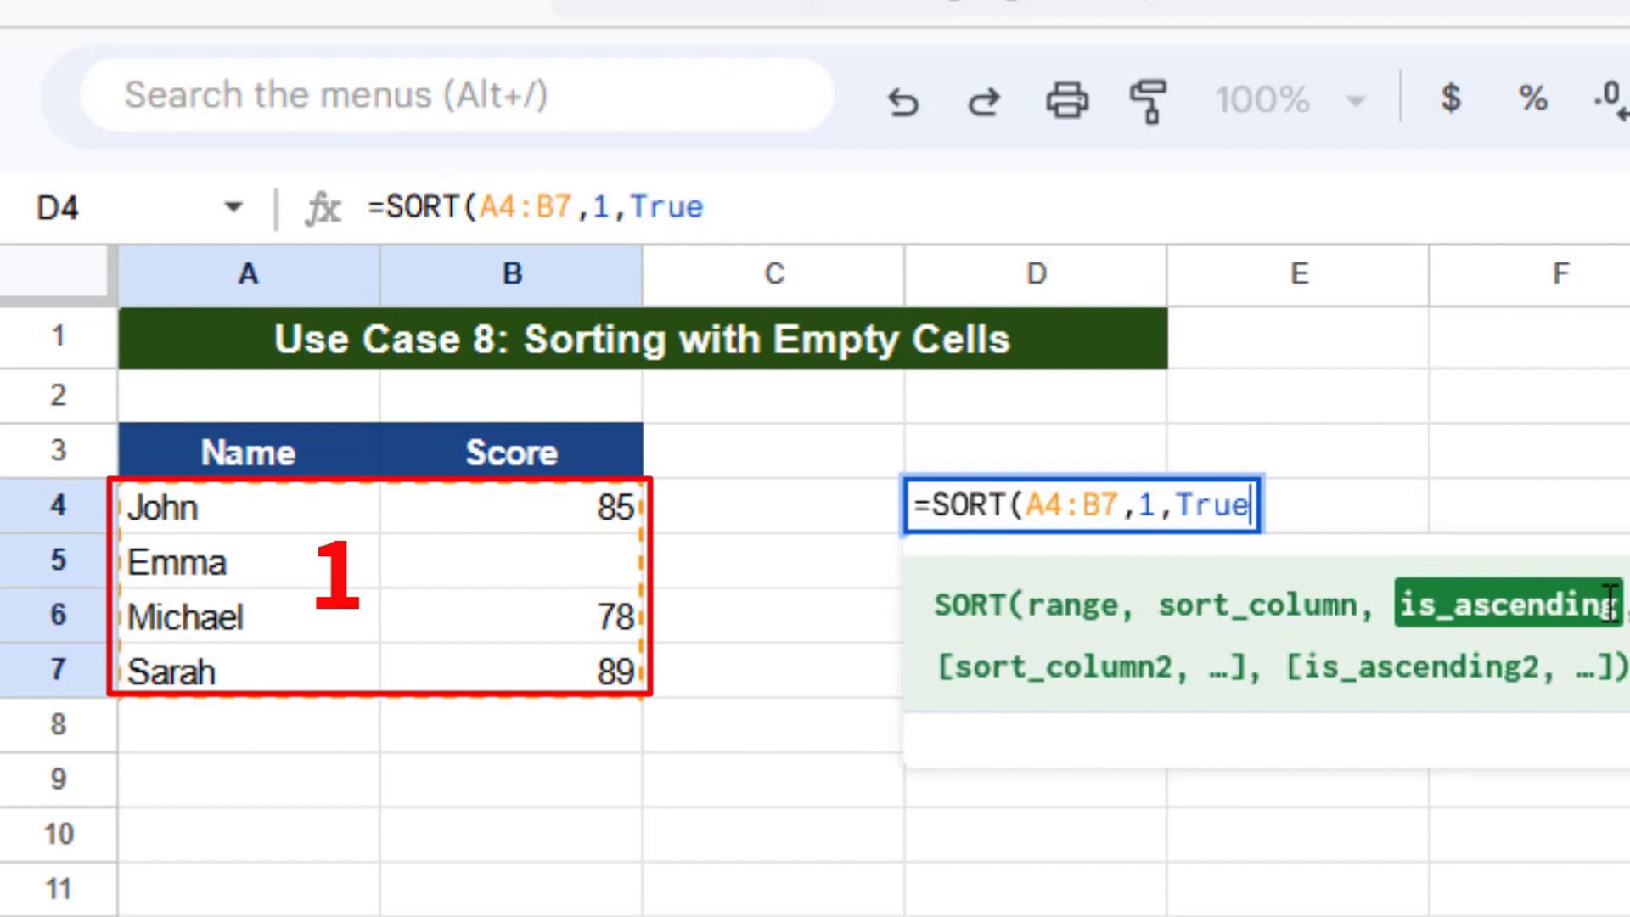
key(Tab)
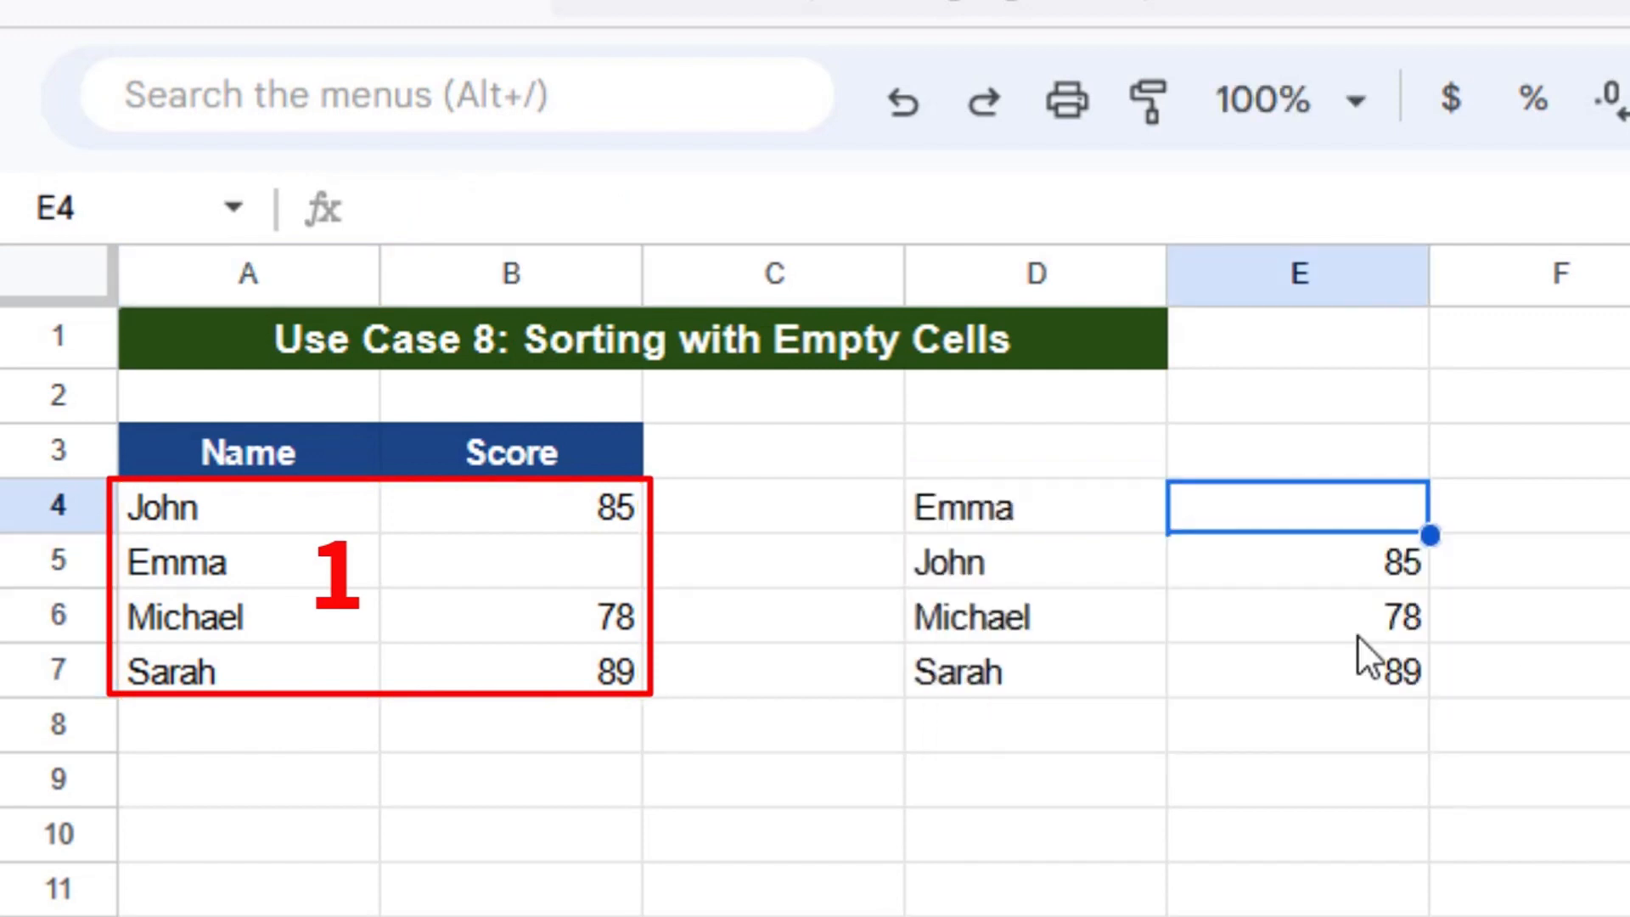
Step: Extend the SORT formula in D4 to =SORT(A4:B7,1,True,2,True), adding the score column as ascending secondary key
double_click(998, 507)
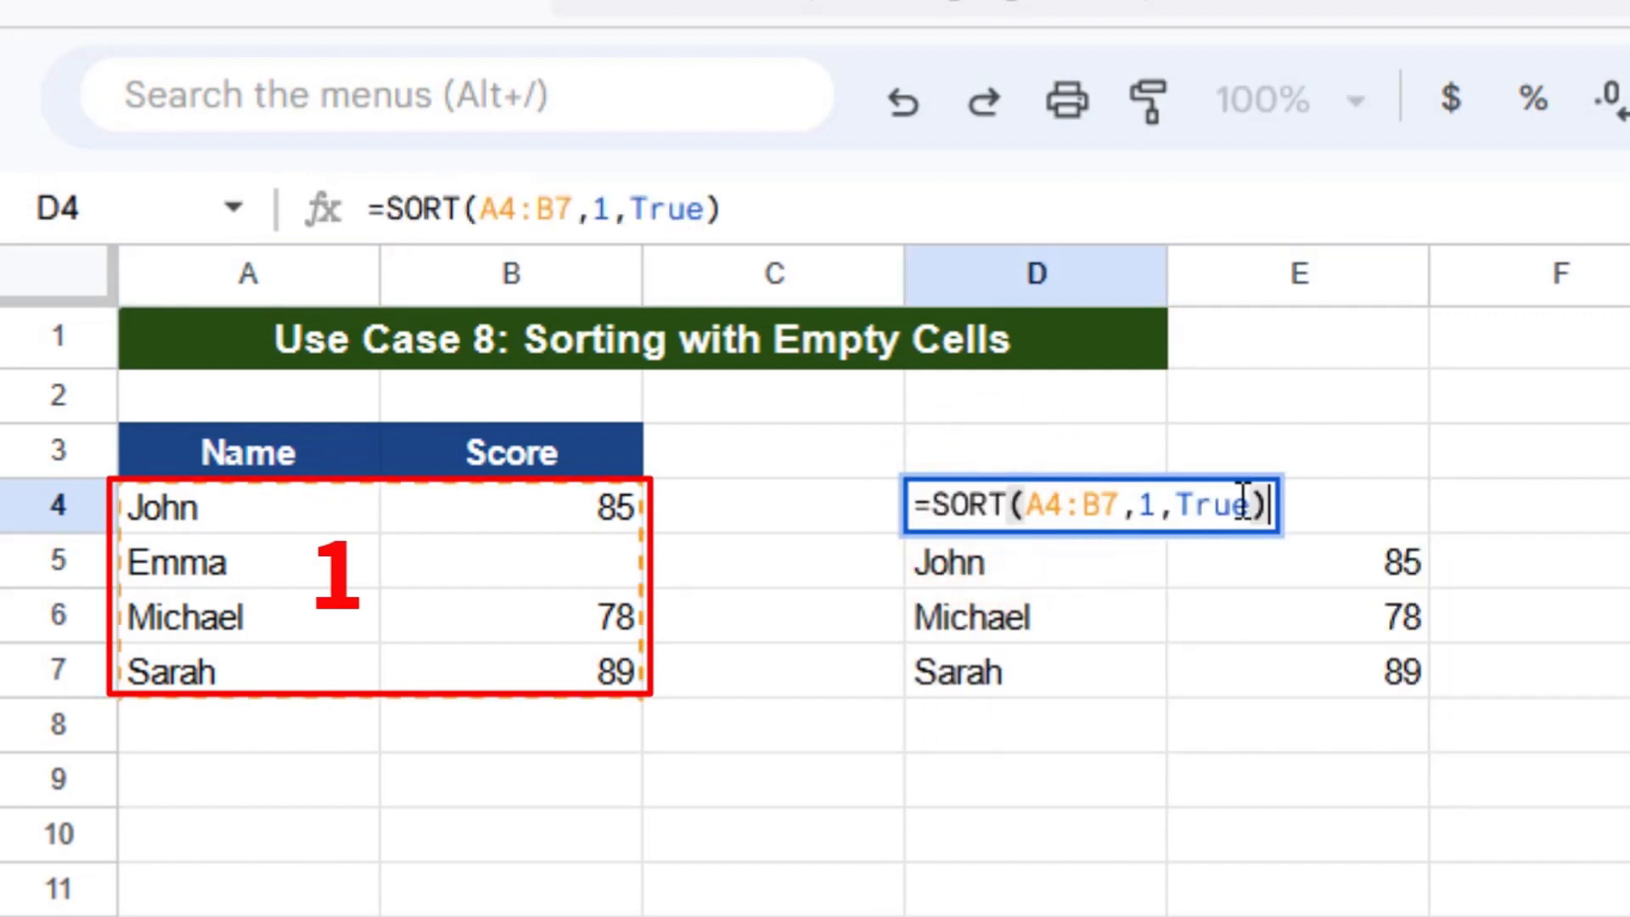
click(1257, 505)
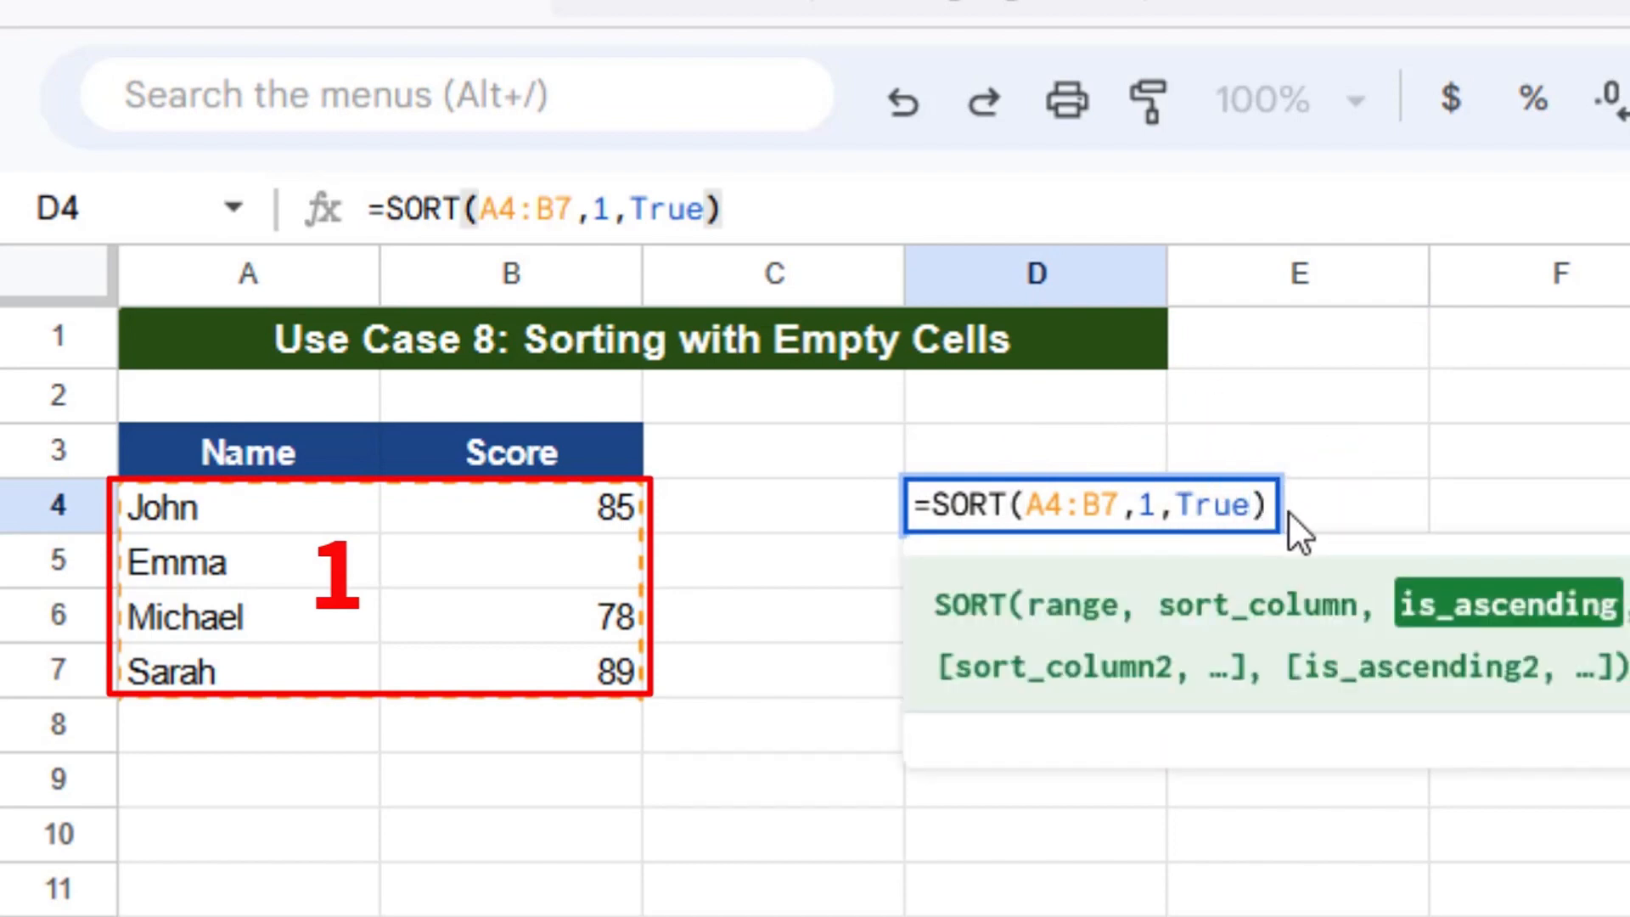
key(Right)
key(Left)
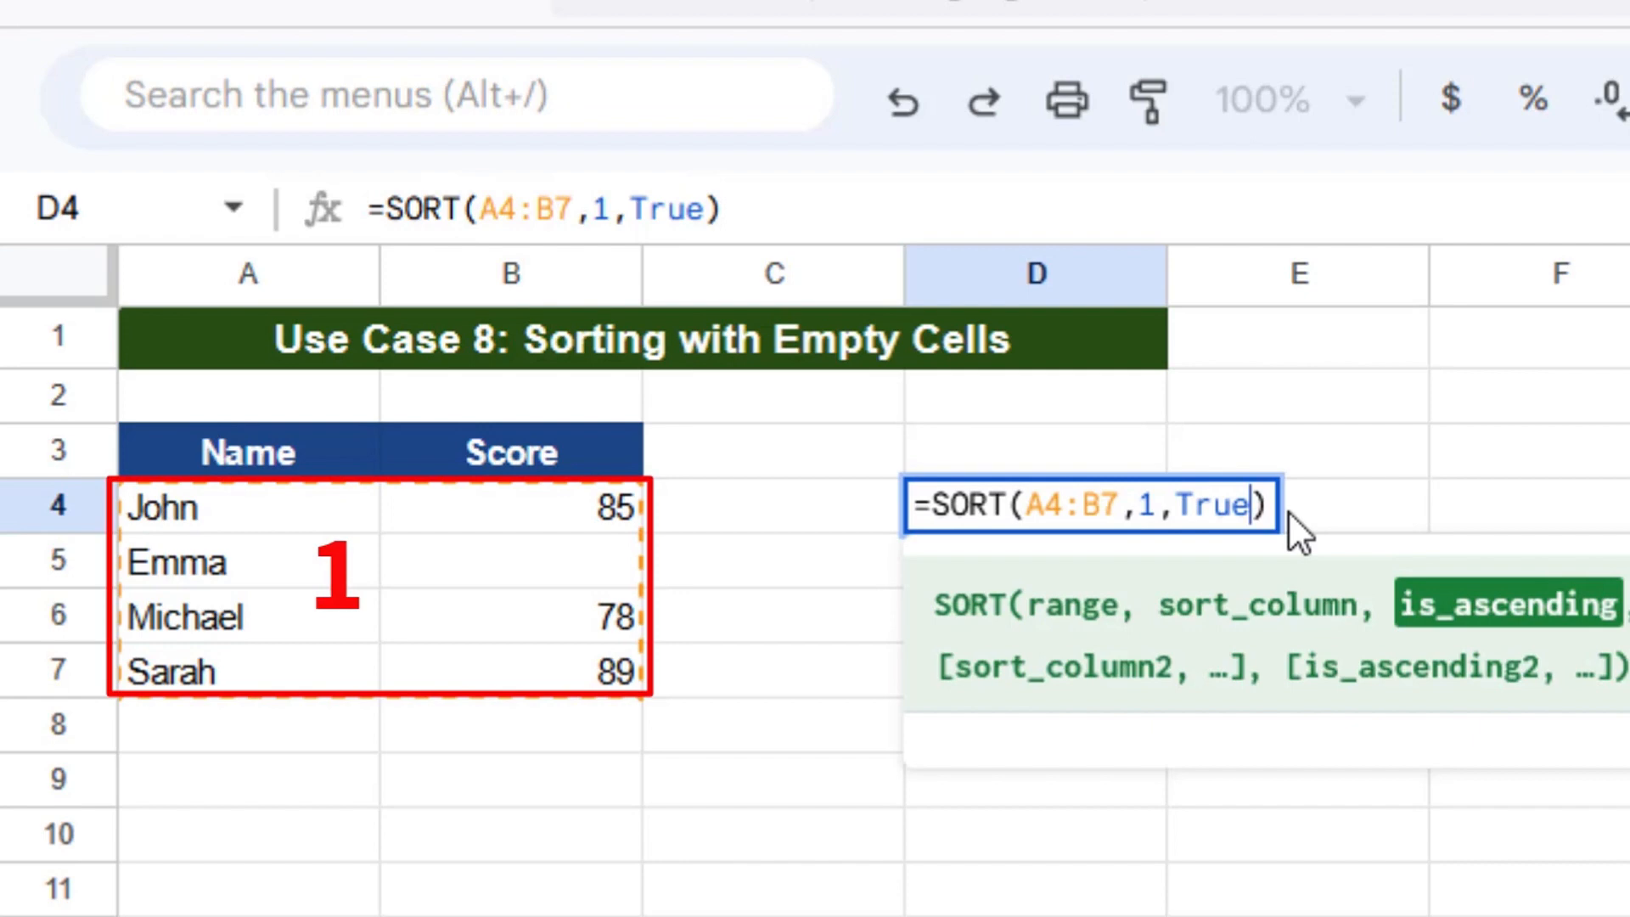
text(,)
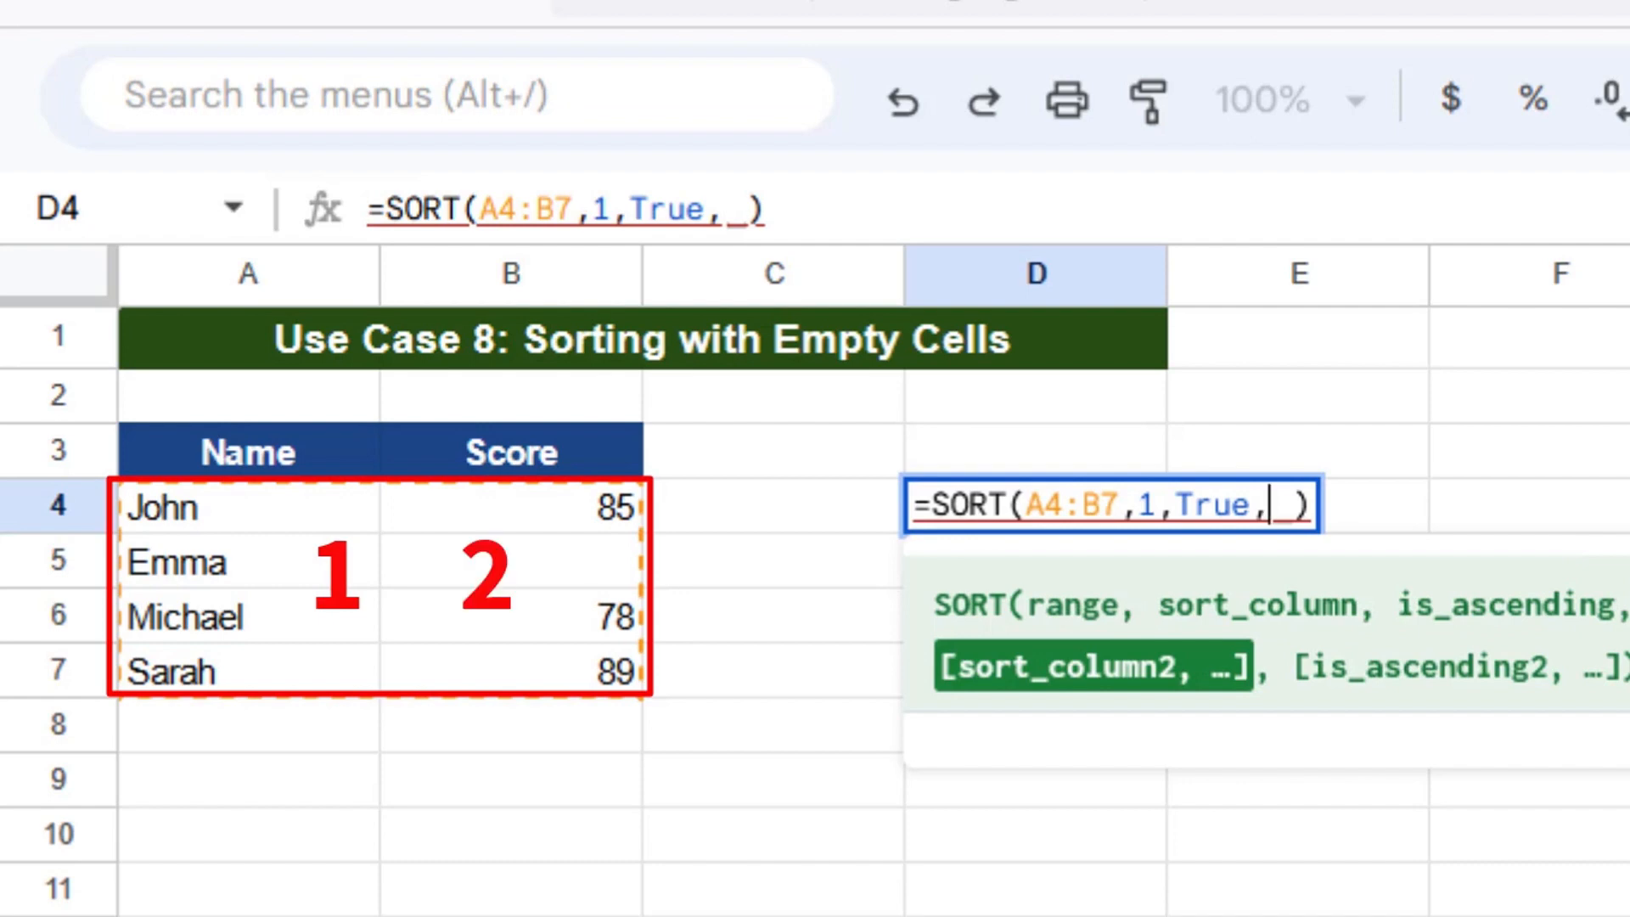
text(2)
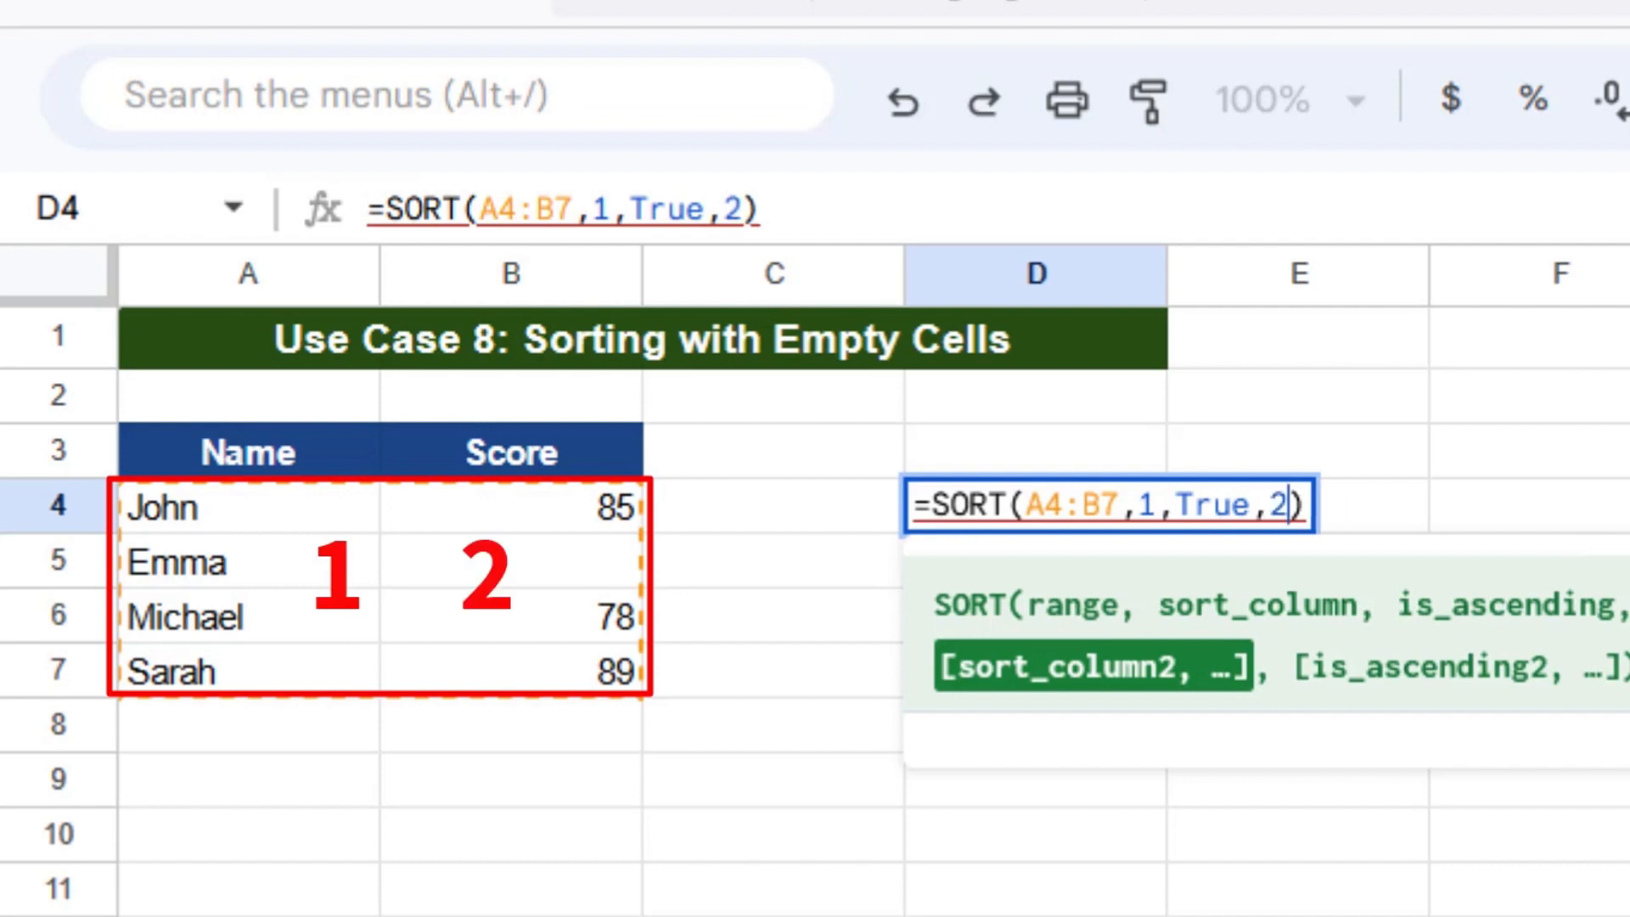
text(, )
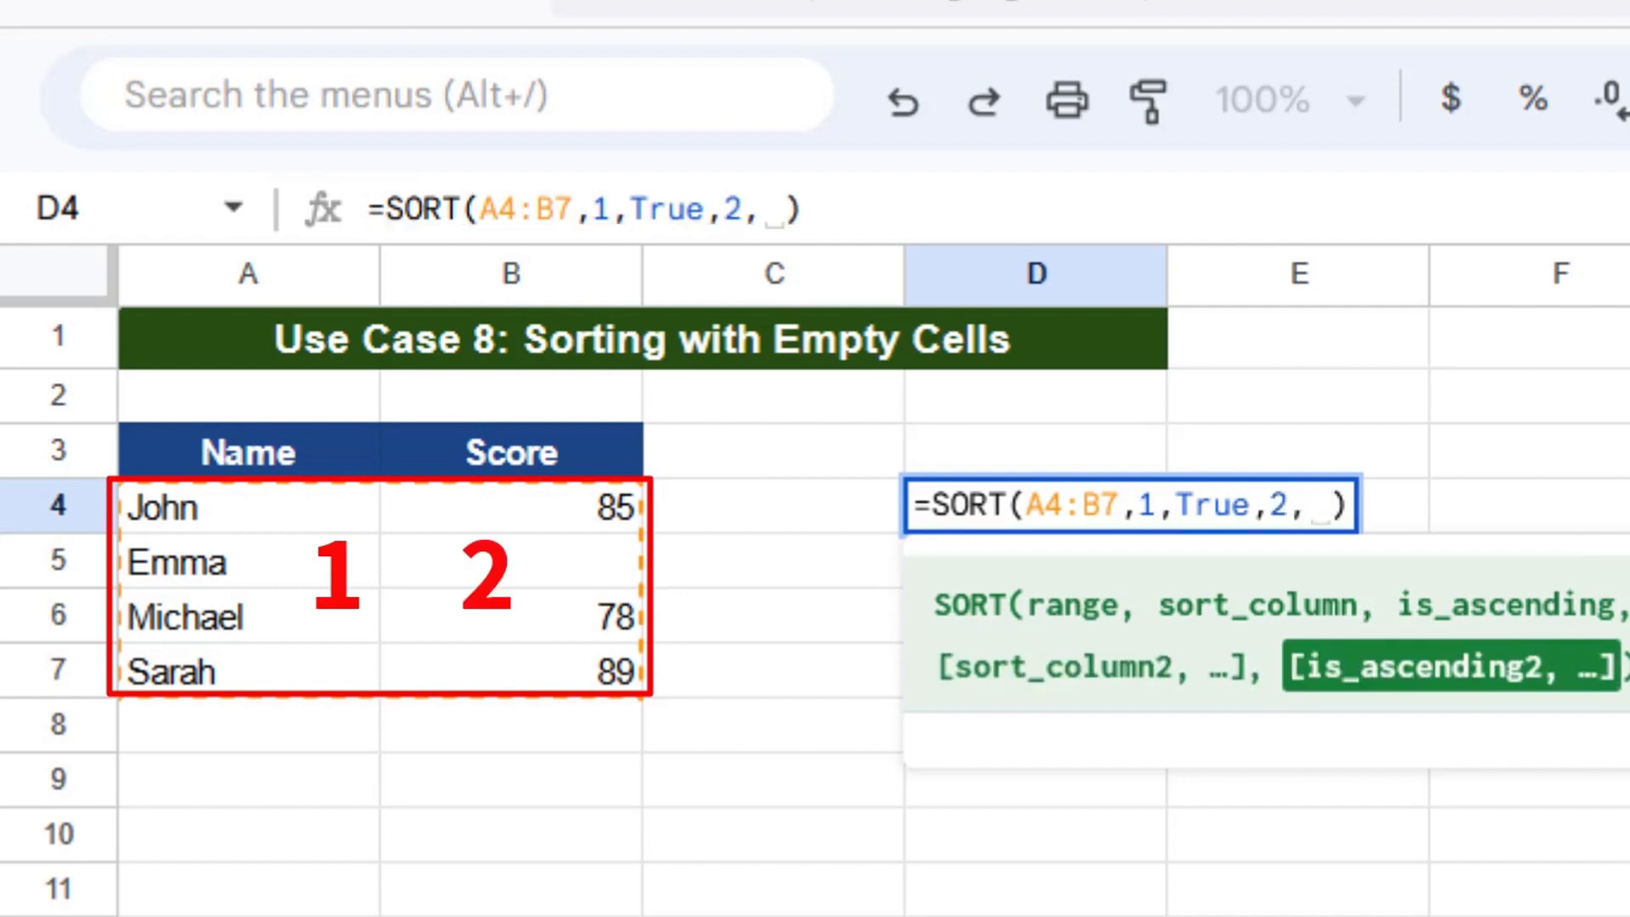
text(True)
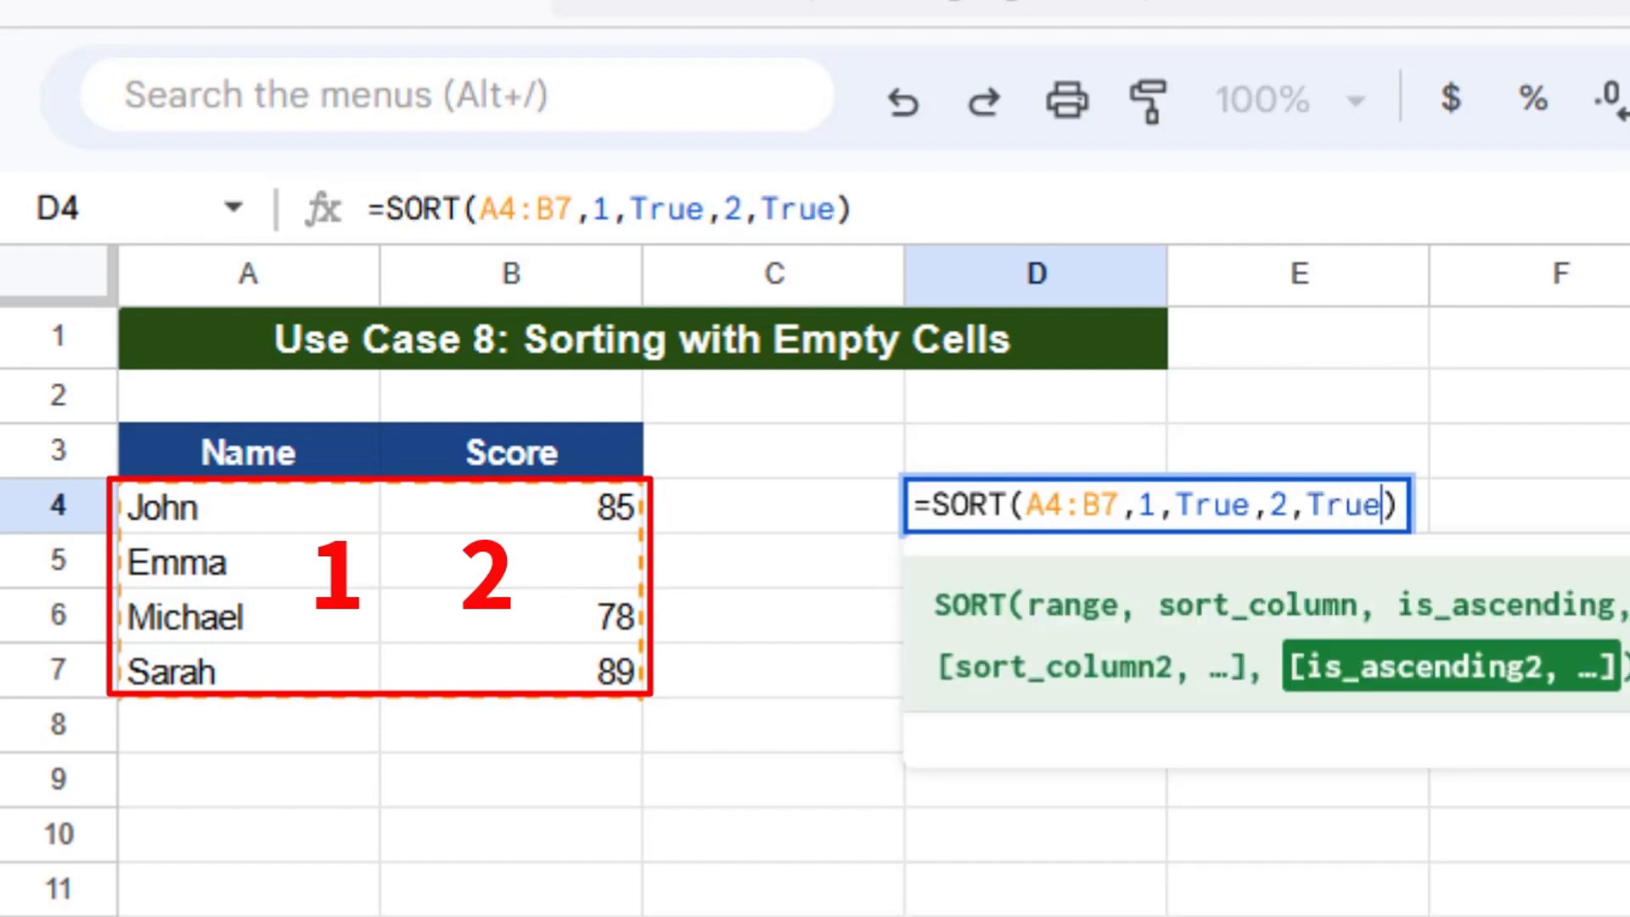
key(Return)
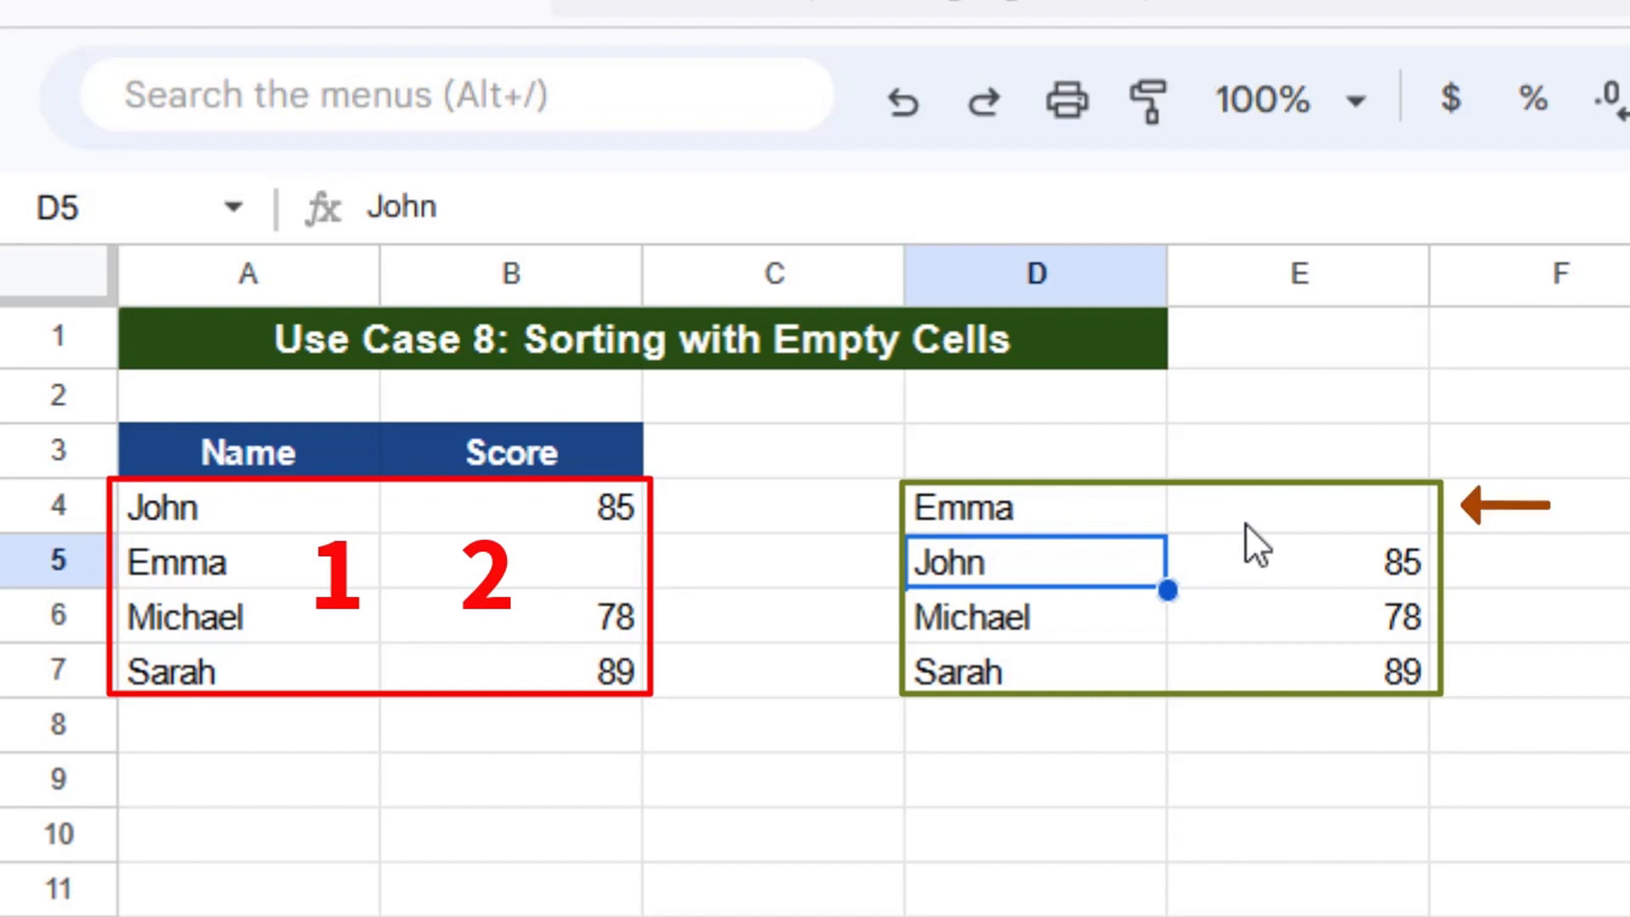
click(1048, 522)
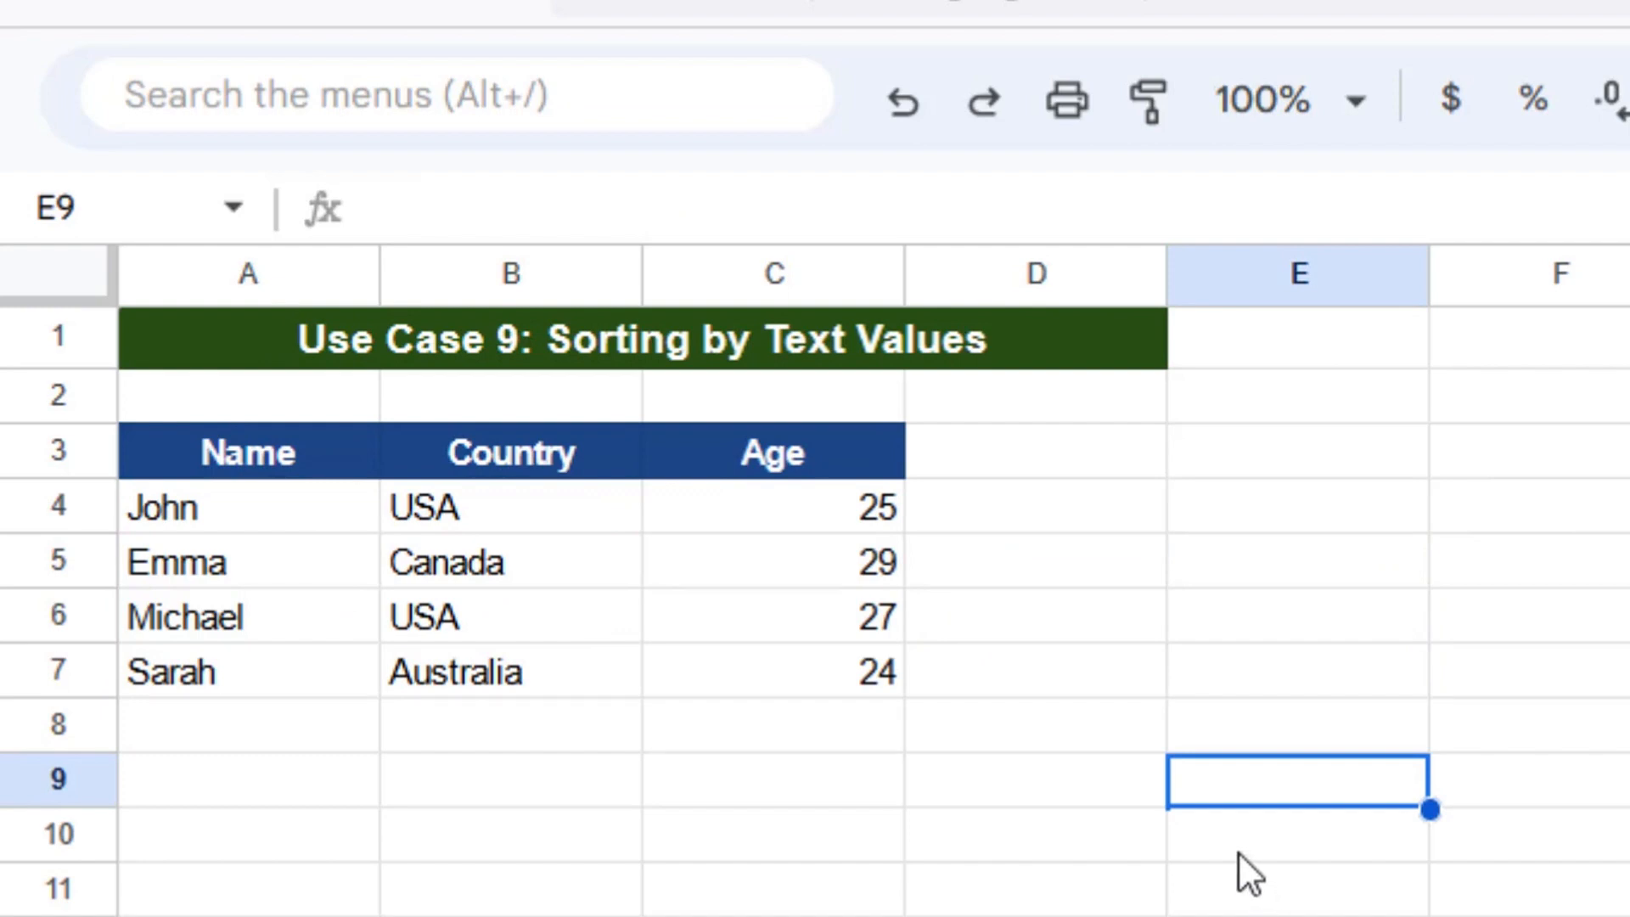
Step: On the Case 9 sheet, start a SORT formula in E4 with A4:C7 as the range
click(1249, 509)
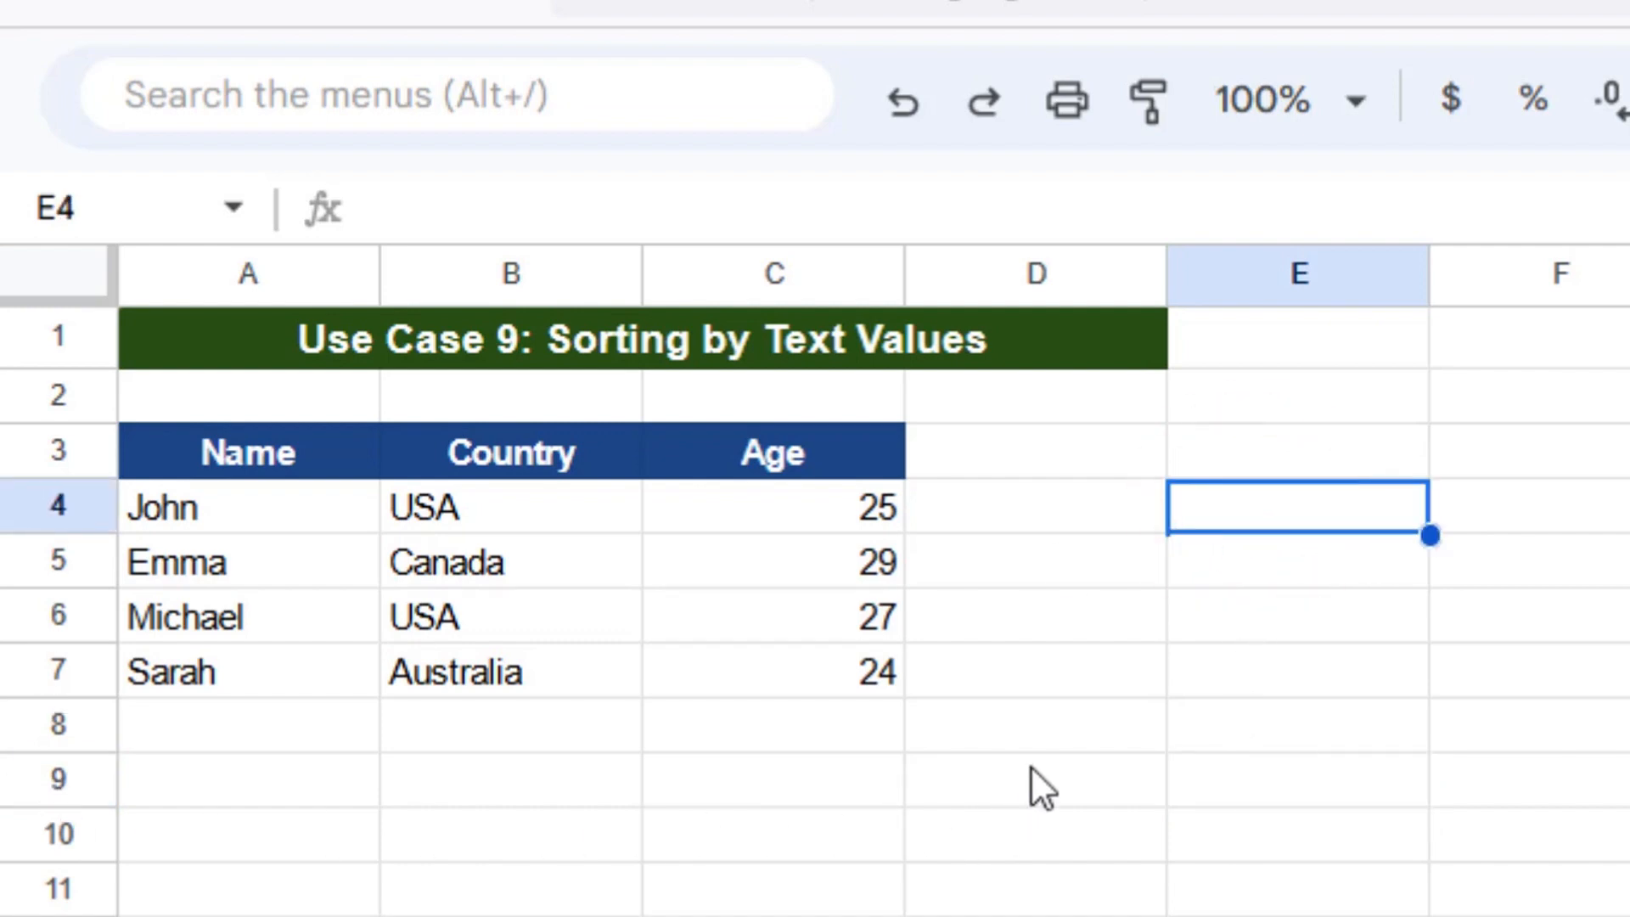
text(=sort)
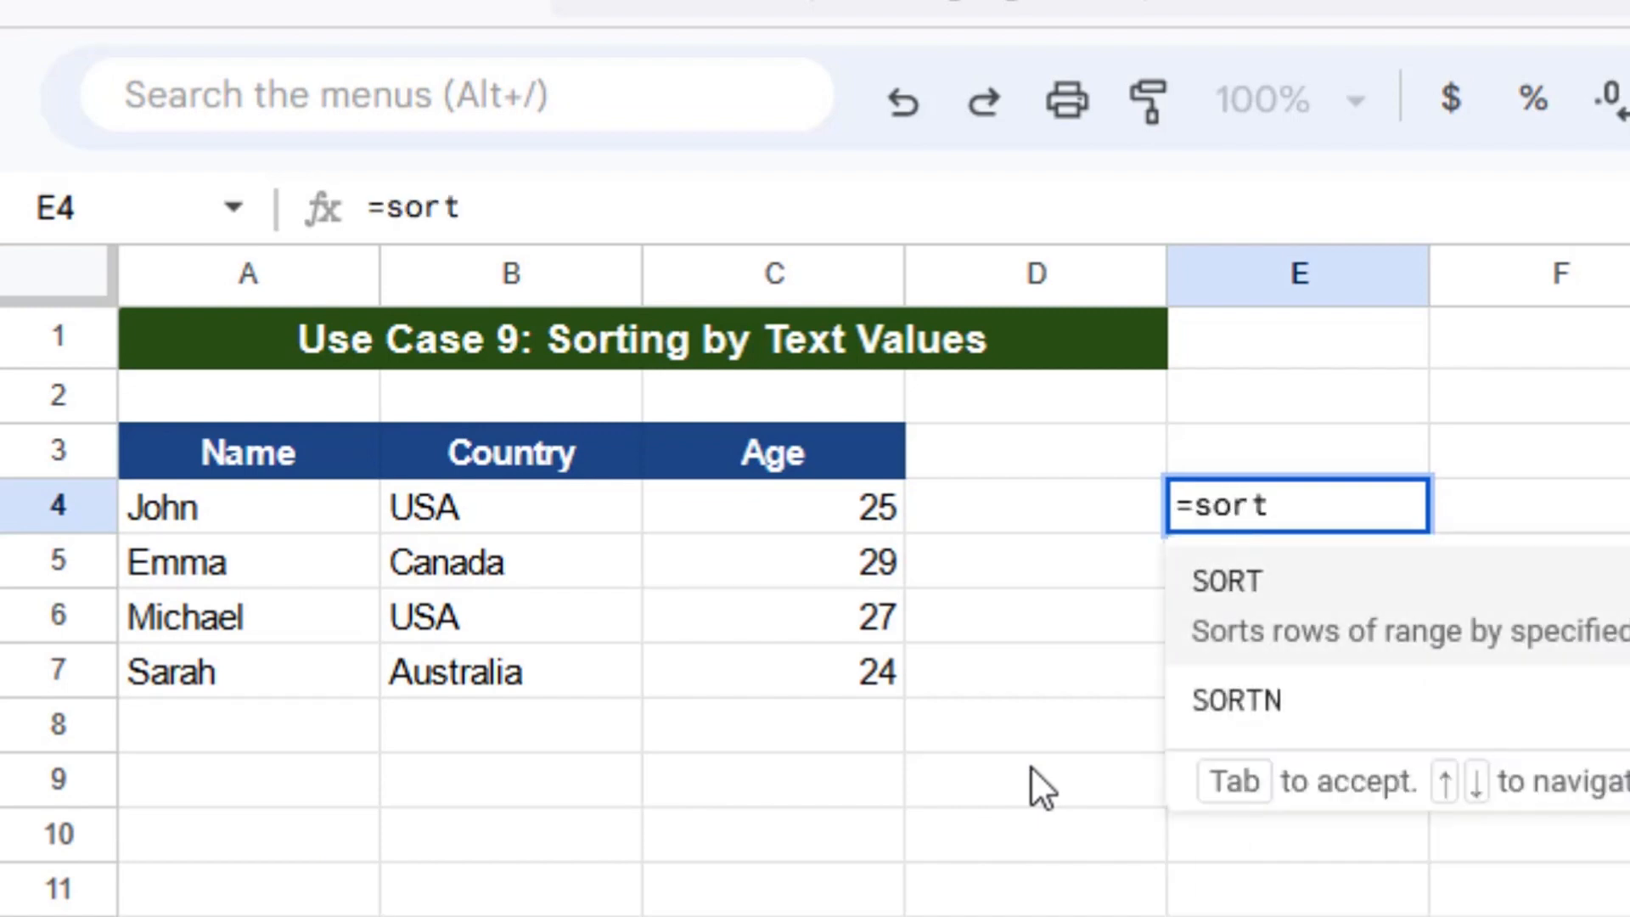
key(Tab)
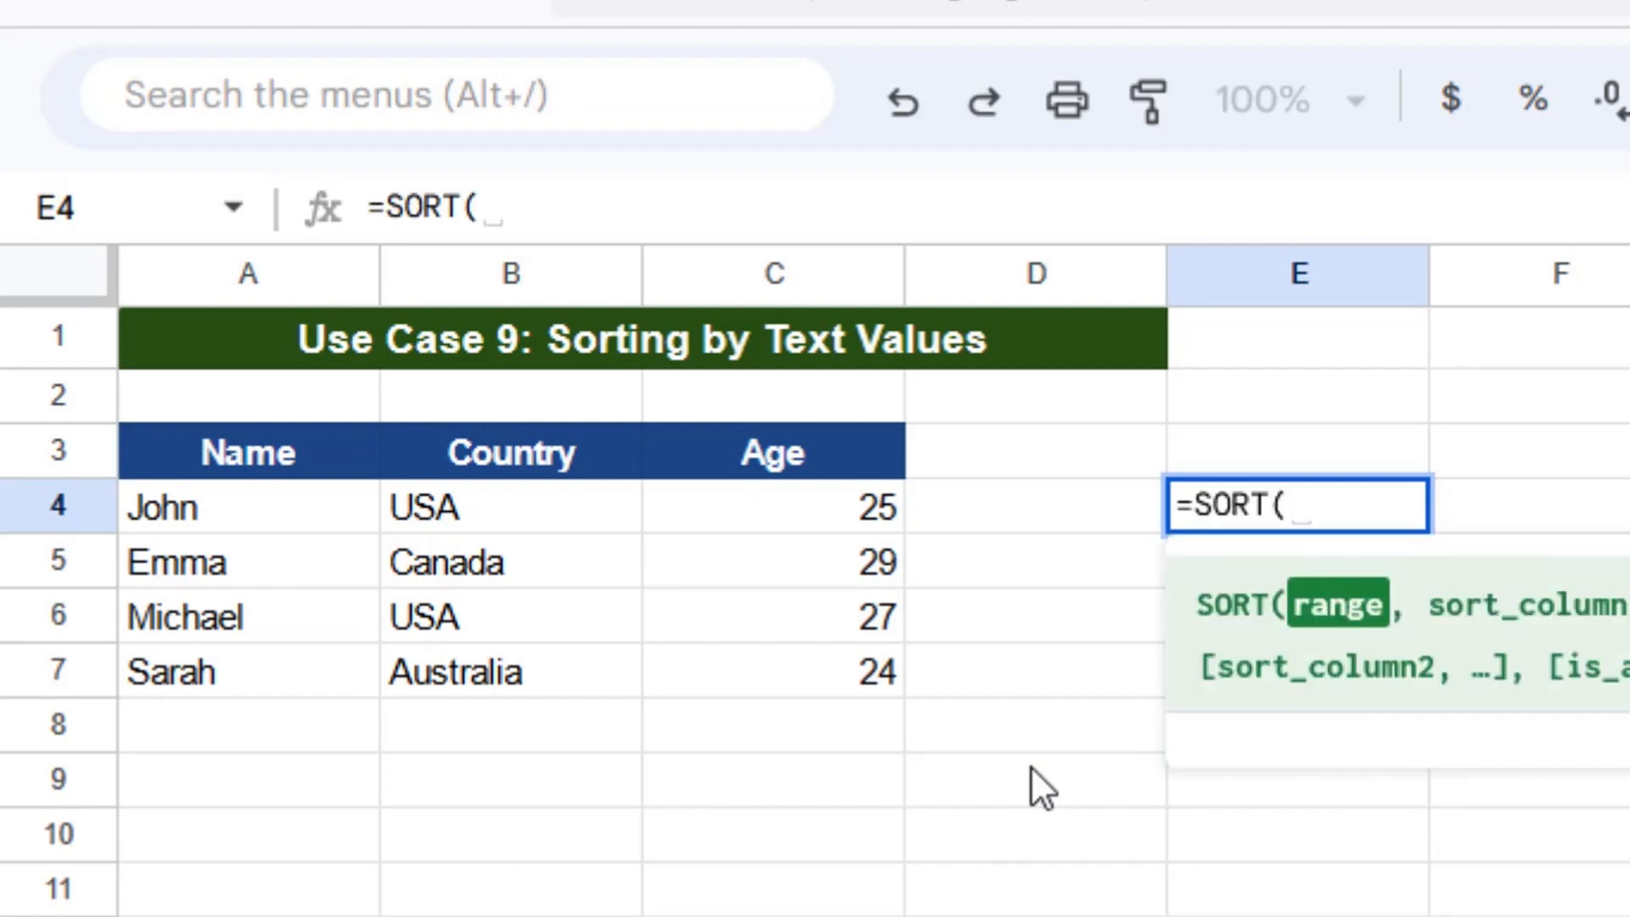
click(261, 493)
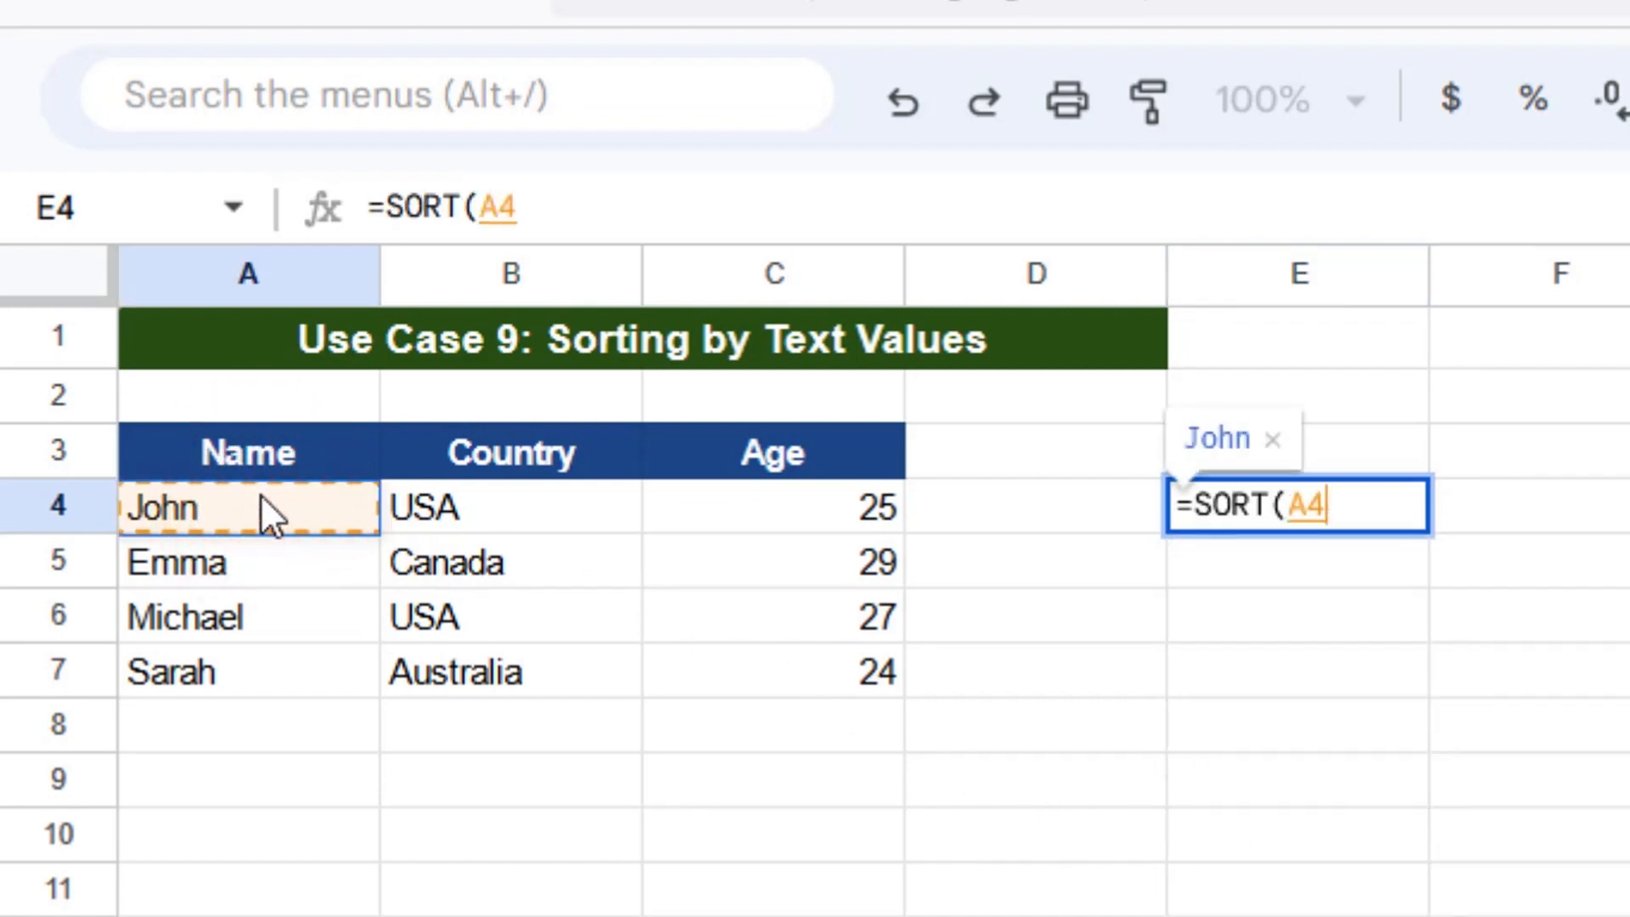
mouse_move(261, 493)
mouse_down()
mouse_move(679, 541)
mouse_move(846, 661)
mouse_up()
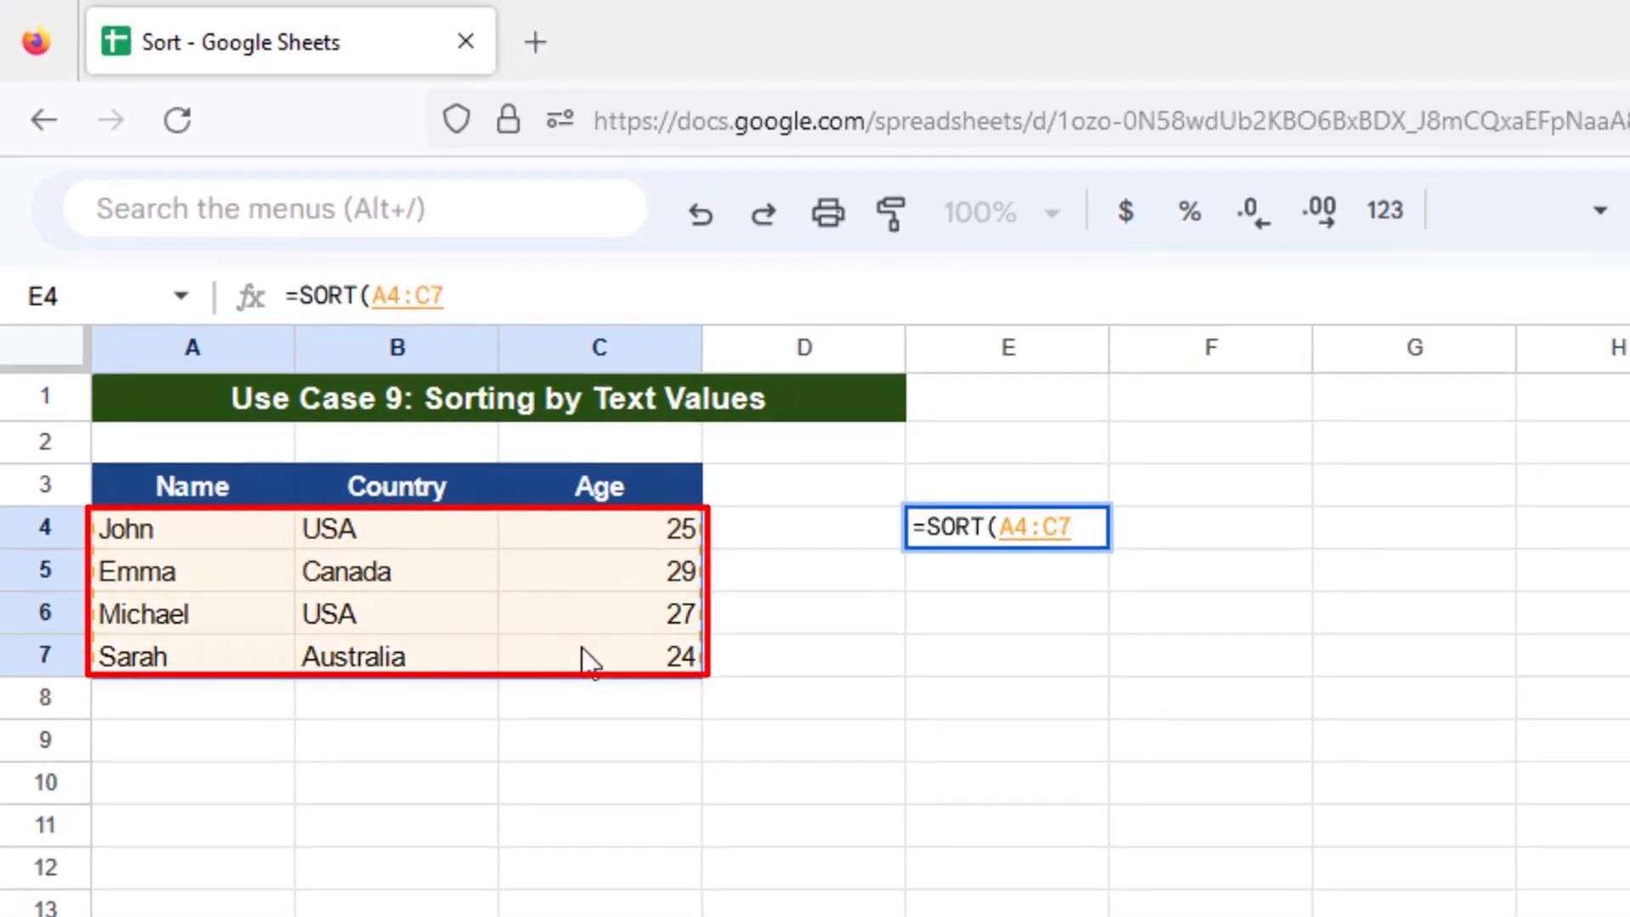
text(, )
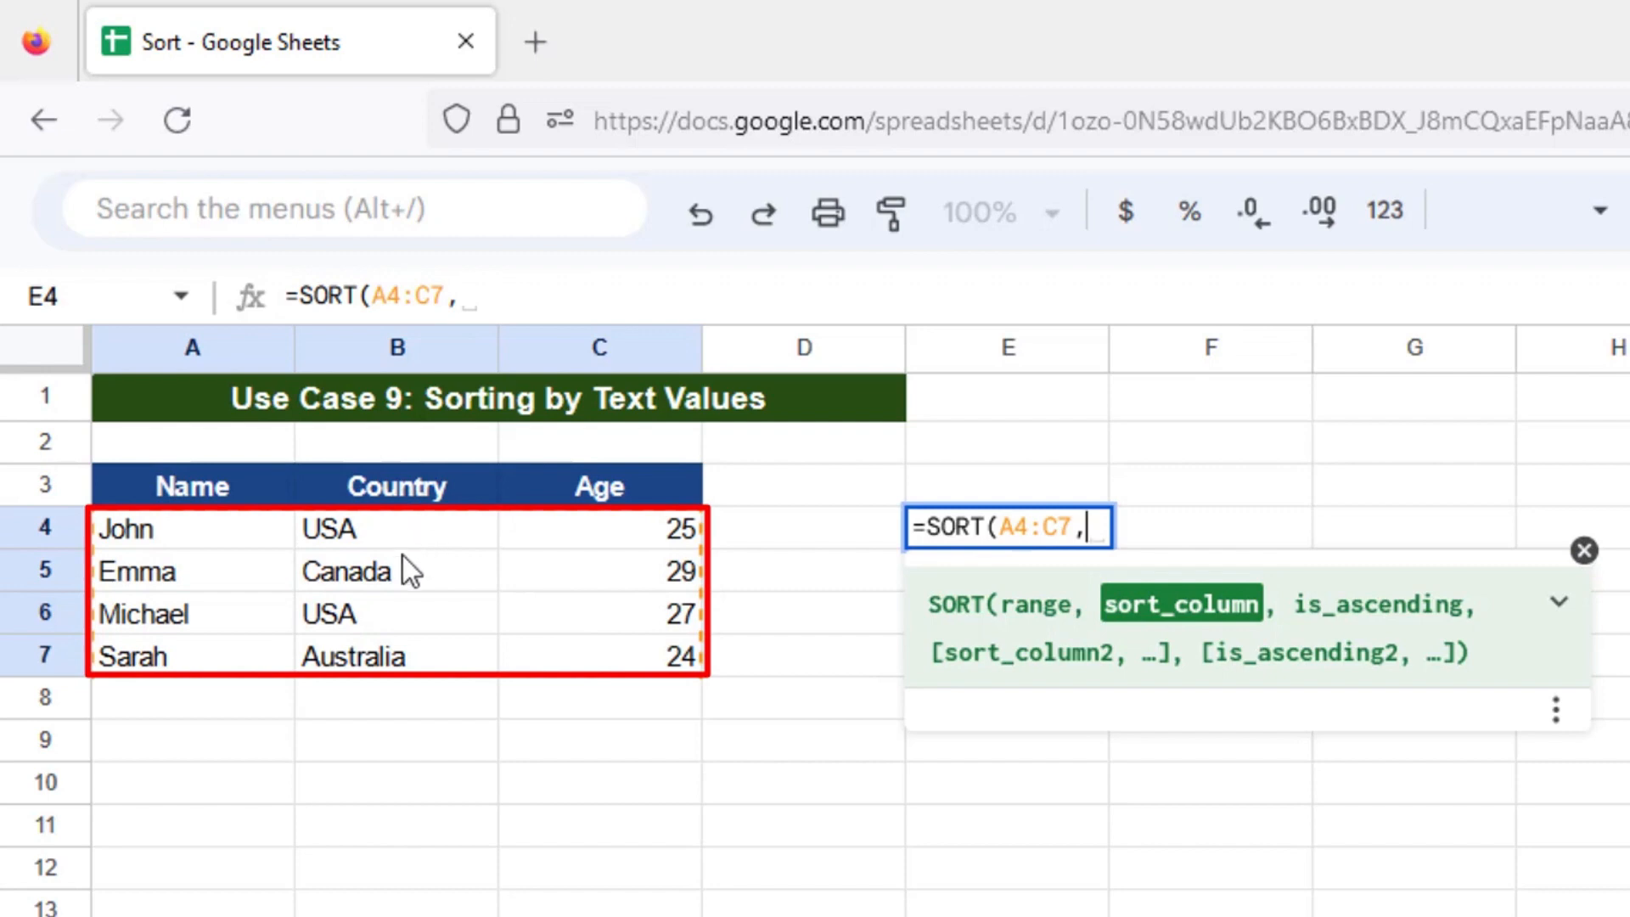
Step: Complete the E4 formula as =SORT(A4:C7,2,True,3,false), sorting by country ascending and by age descending
text(2,)
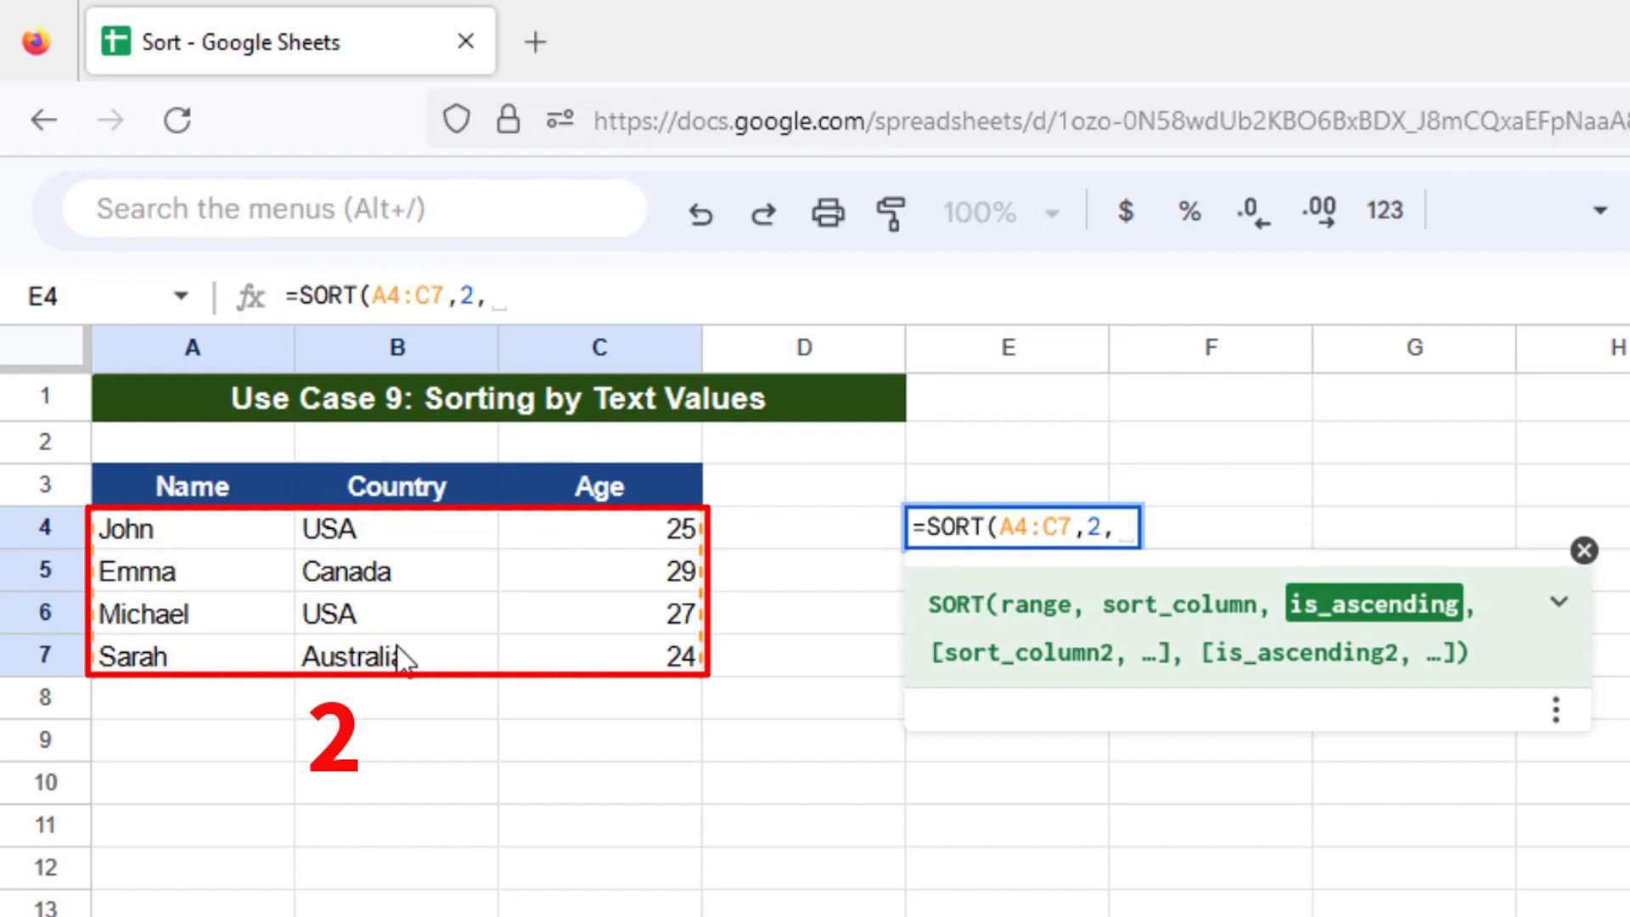
text(T)
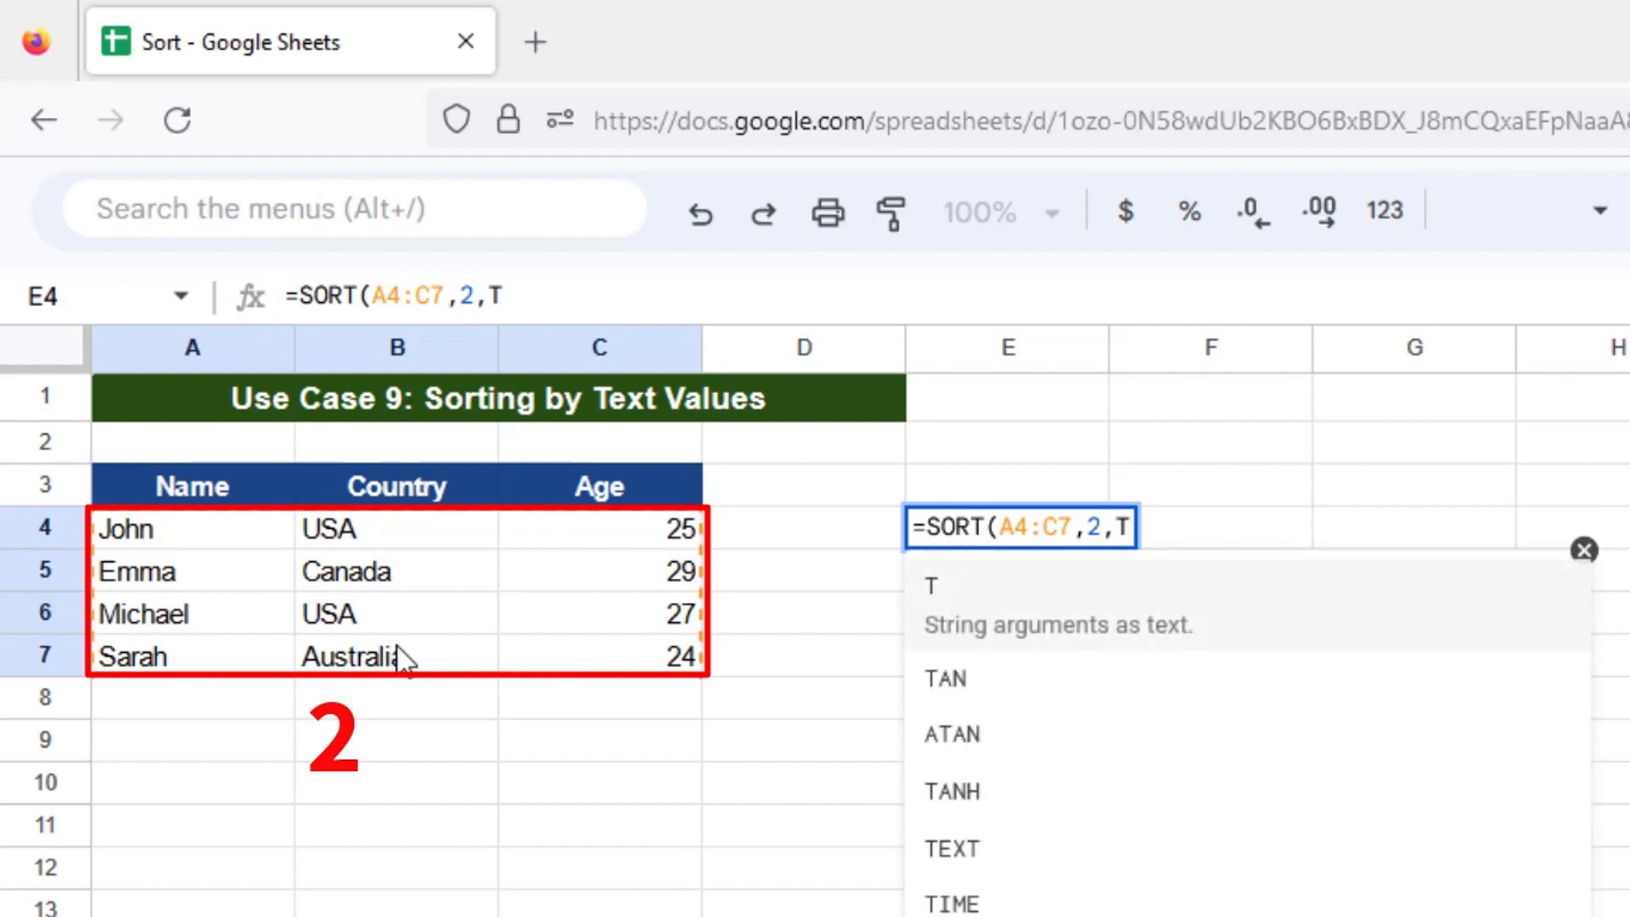
text(rue,)
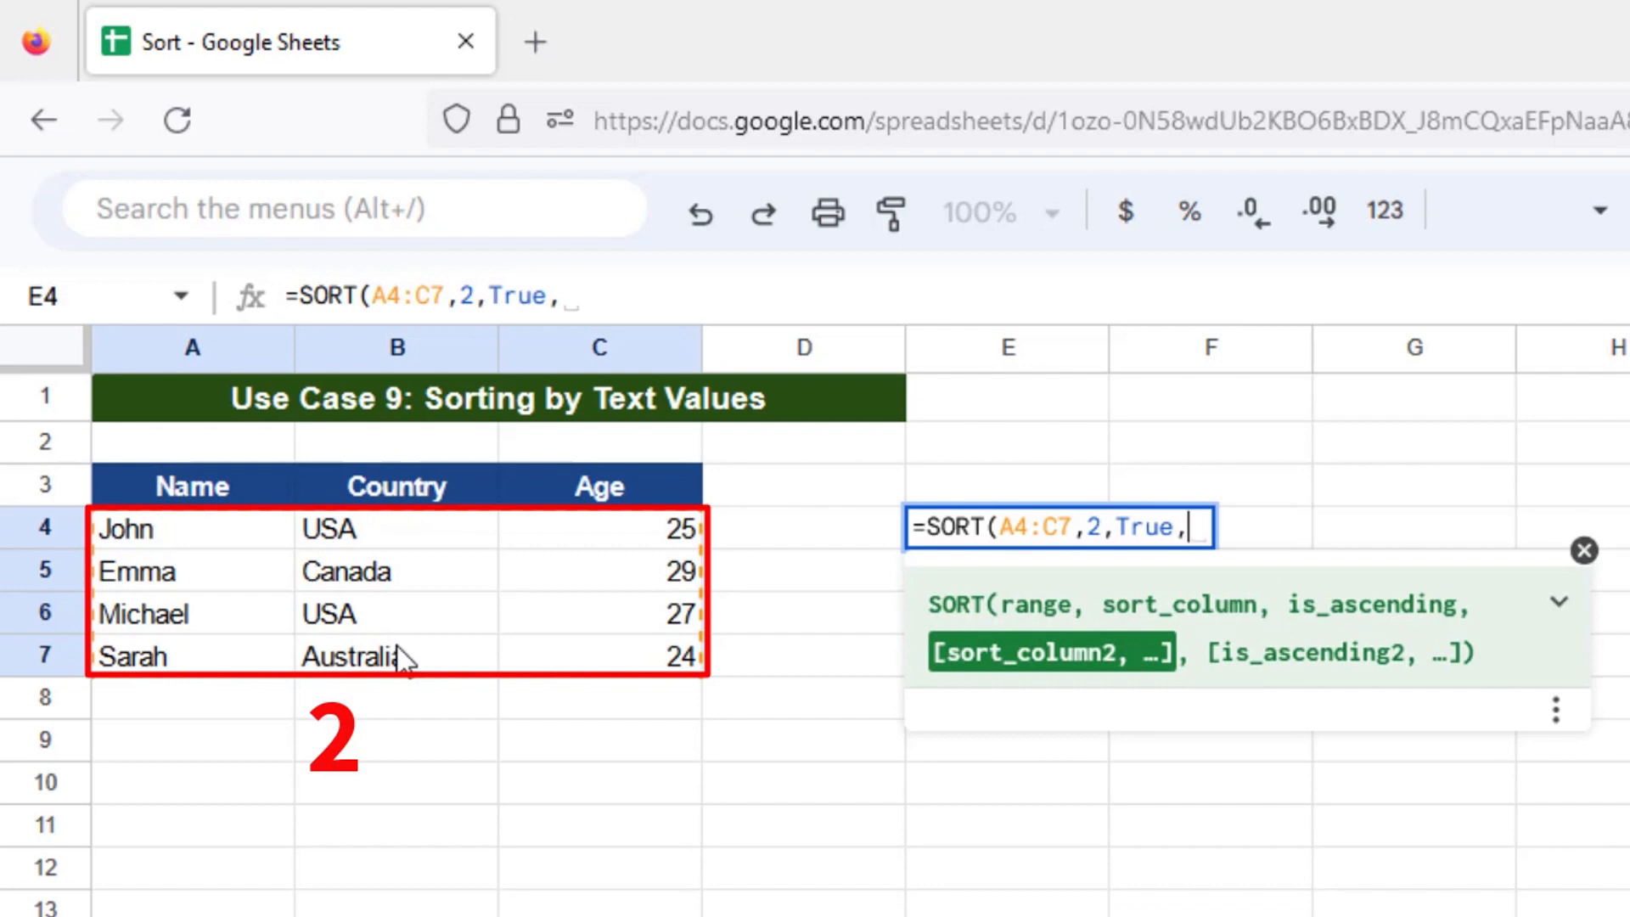
text(3)
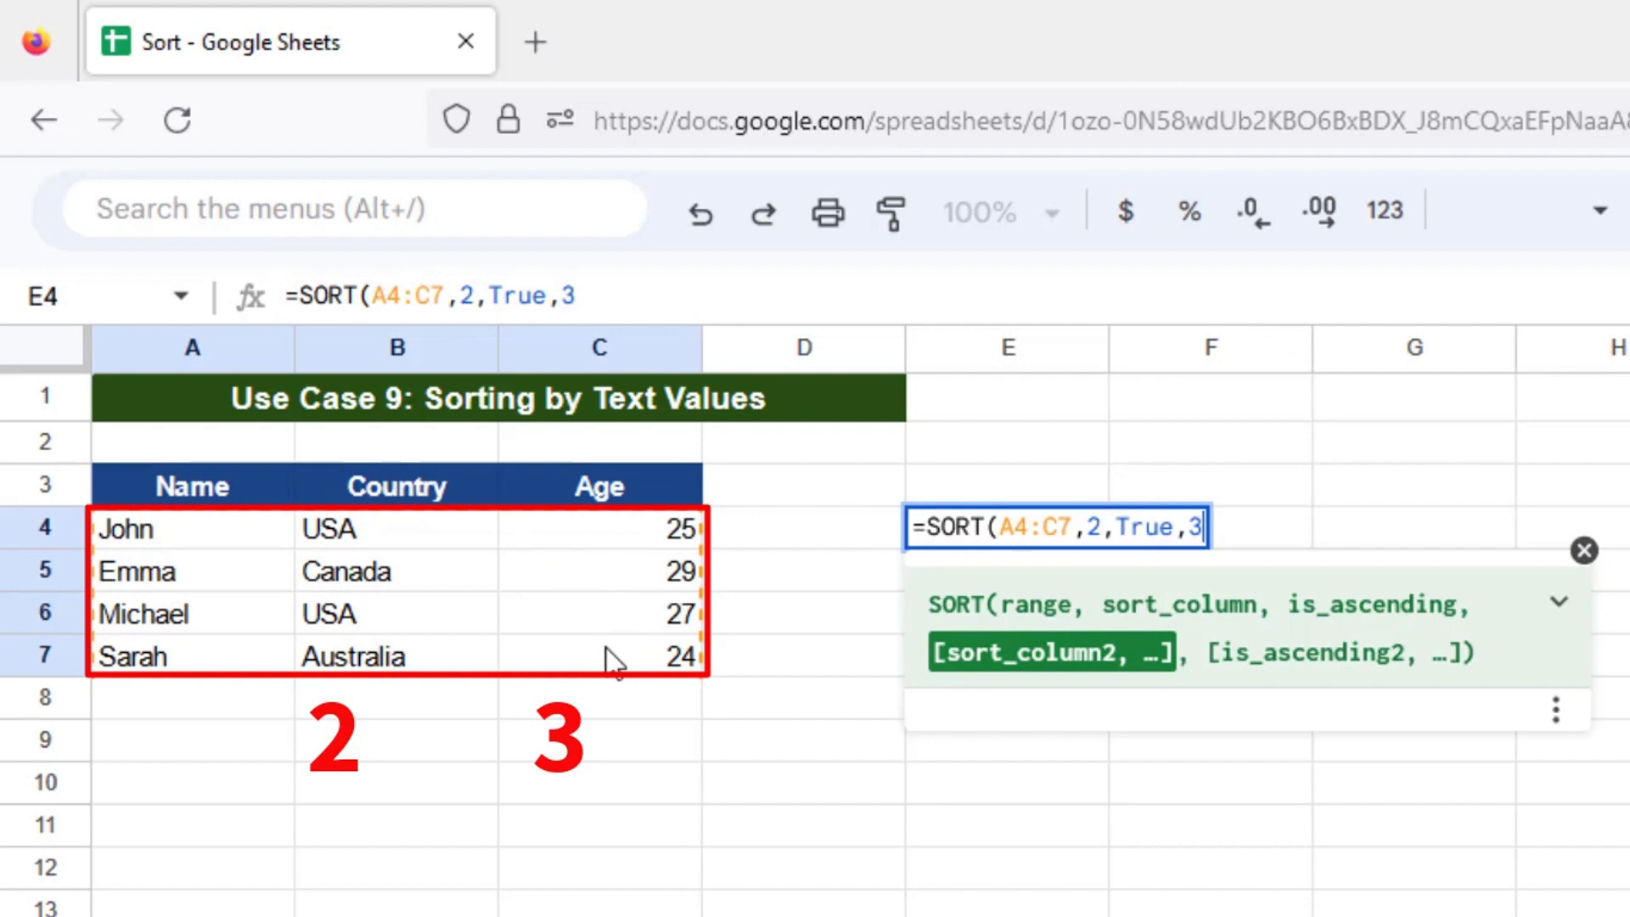
text(,false)
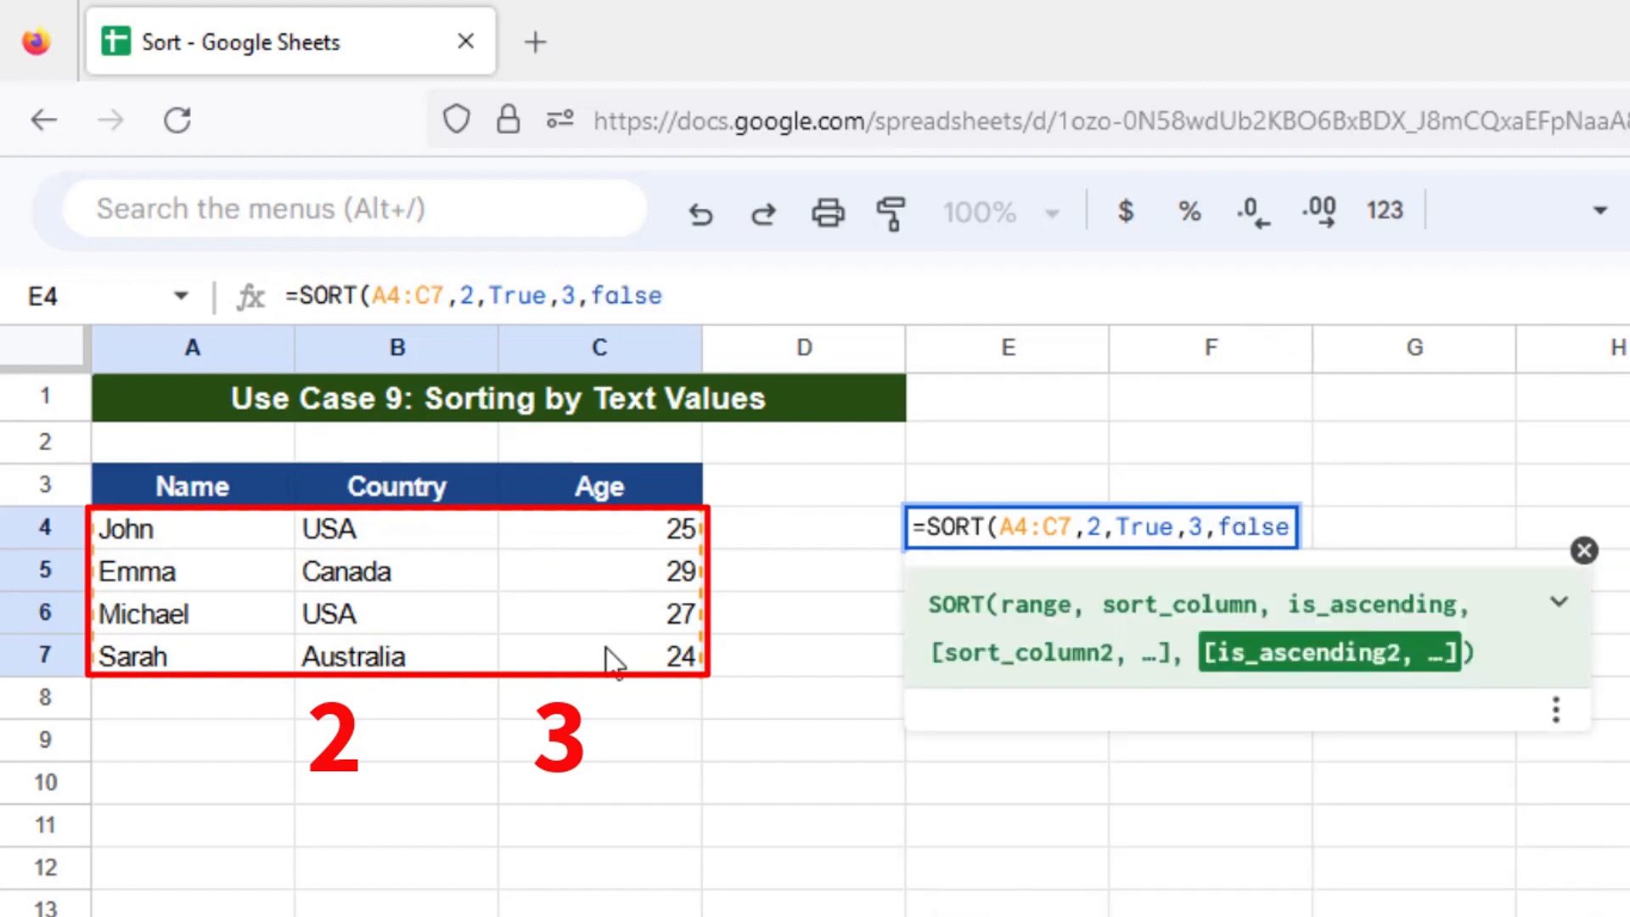
text())
key(Return)
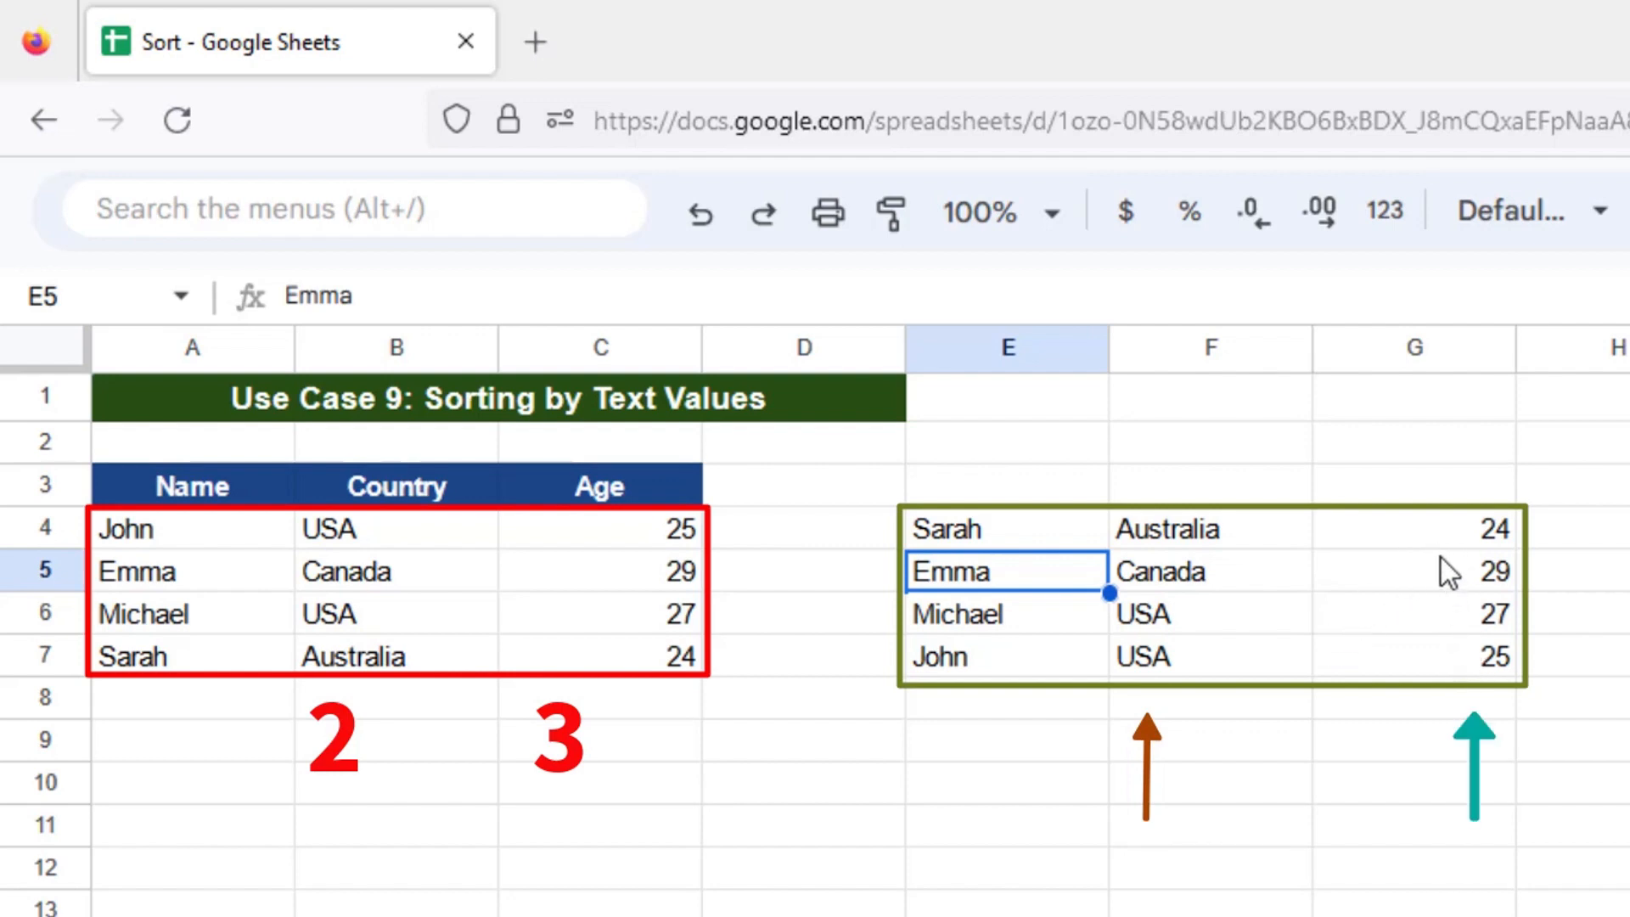
click(1163, 538)
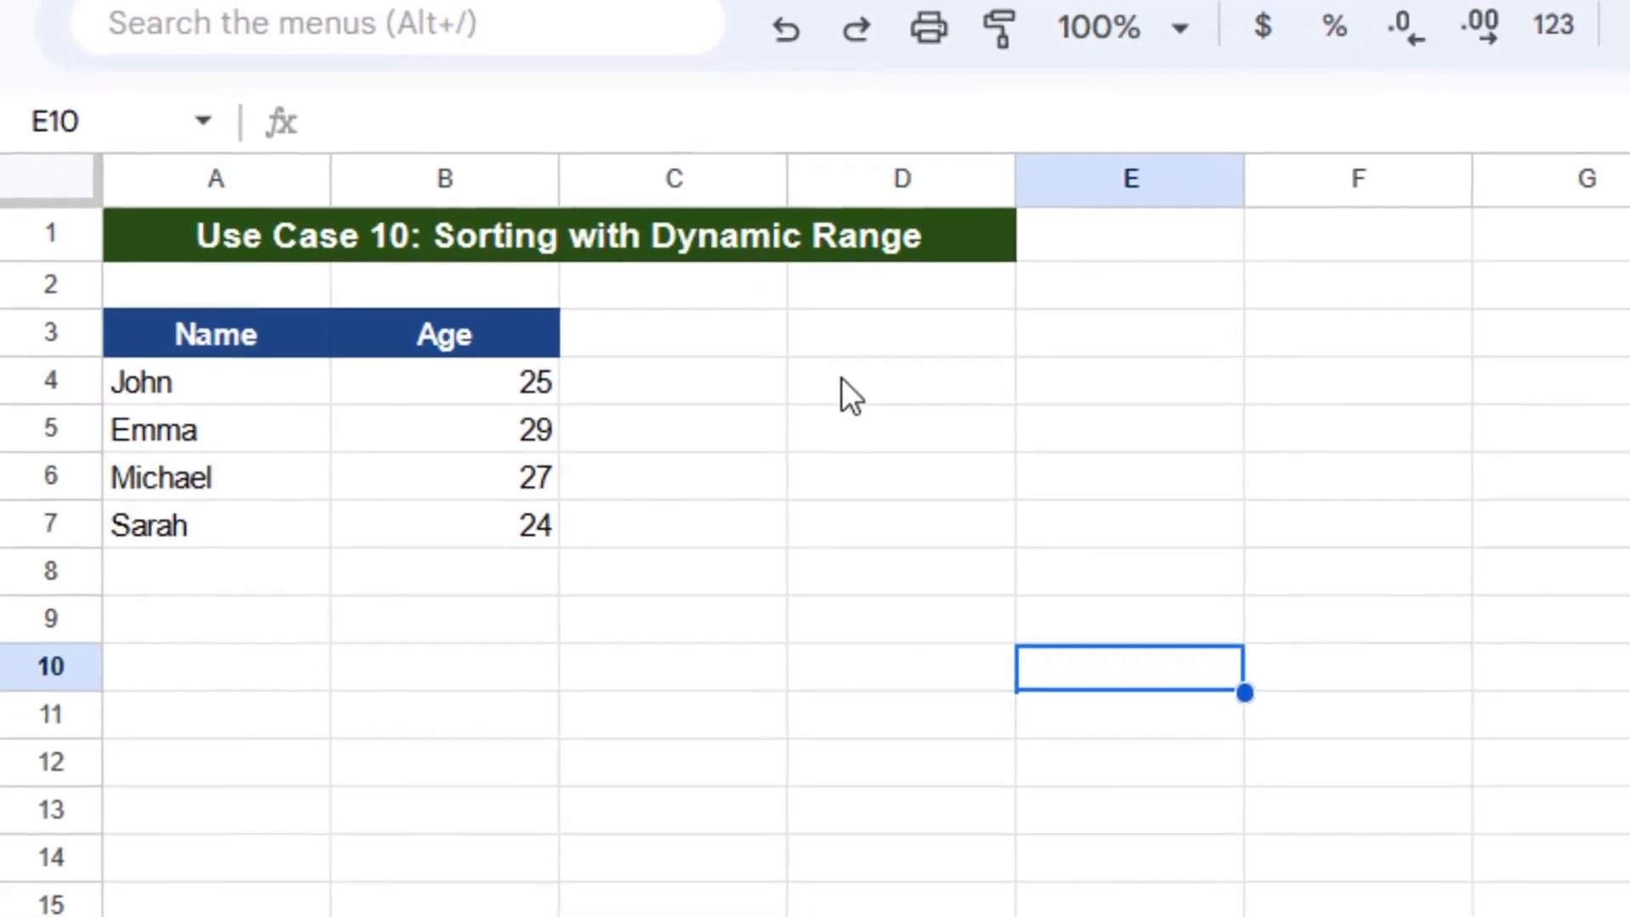
Step: On the Use Case 10 sheet, start a SORT formula in D4 with the open-ended range A4:B
click(790, 468)
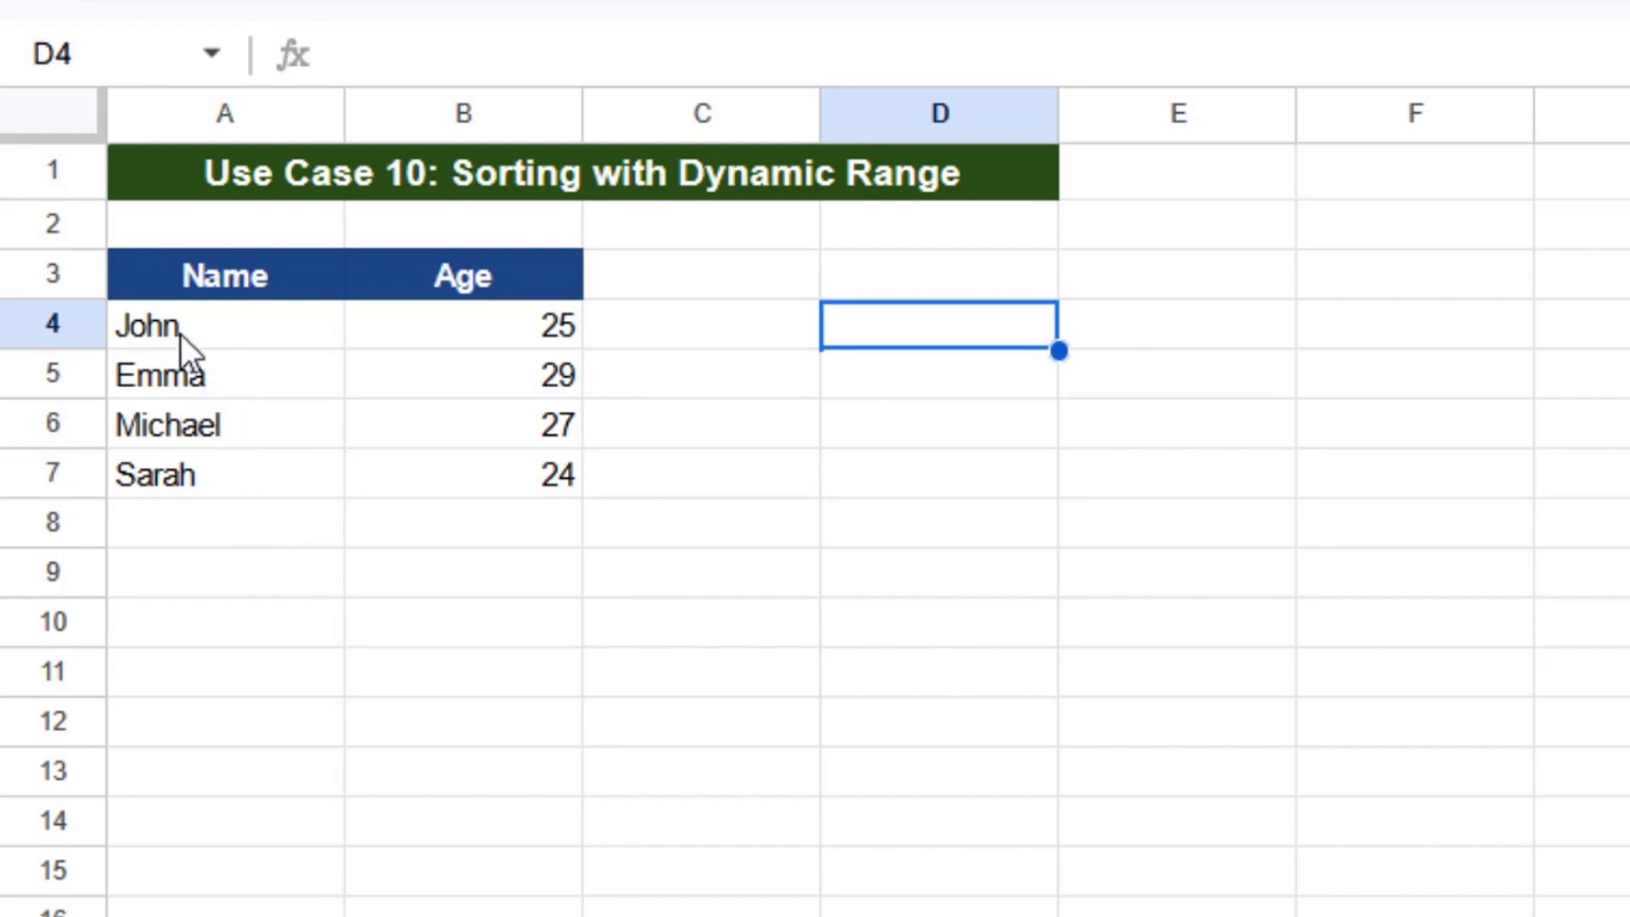
drag(181, 334, 490, 479)
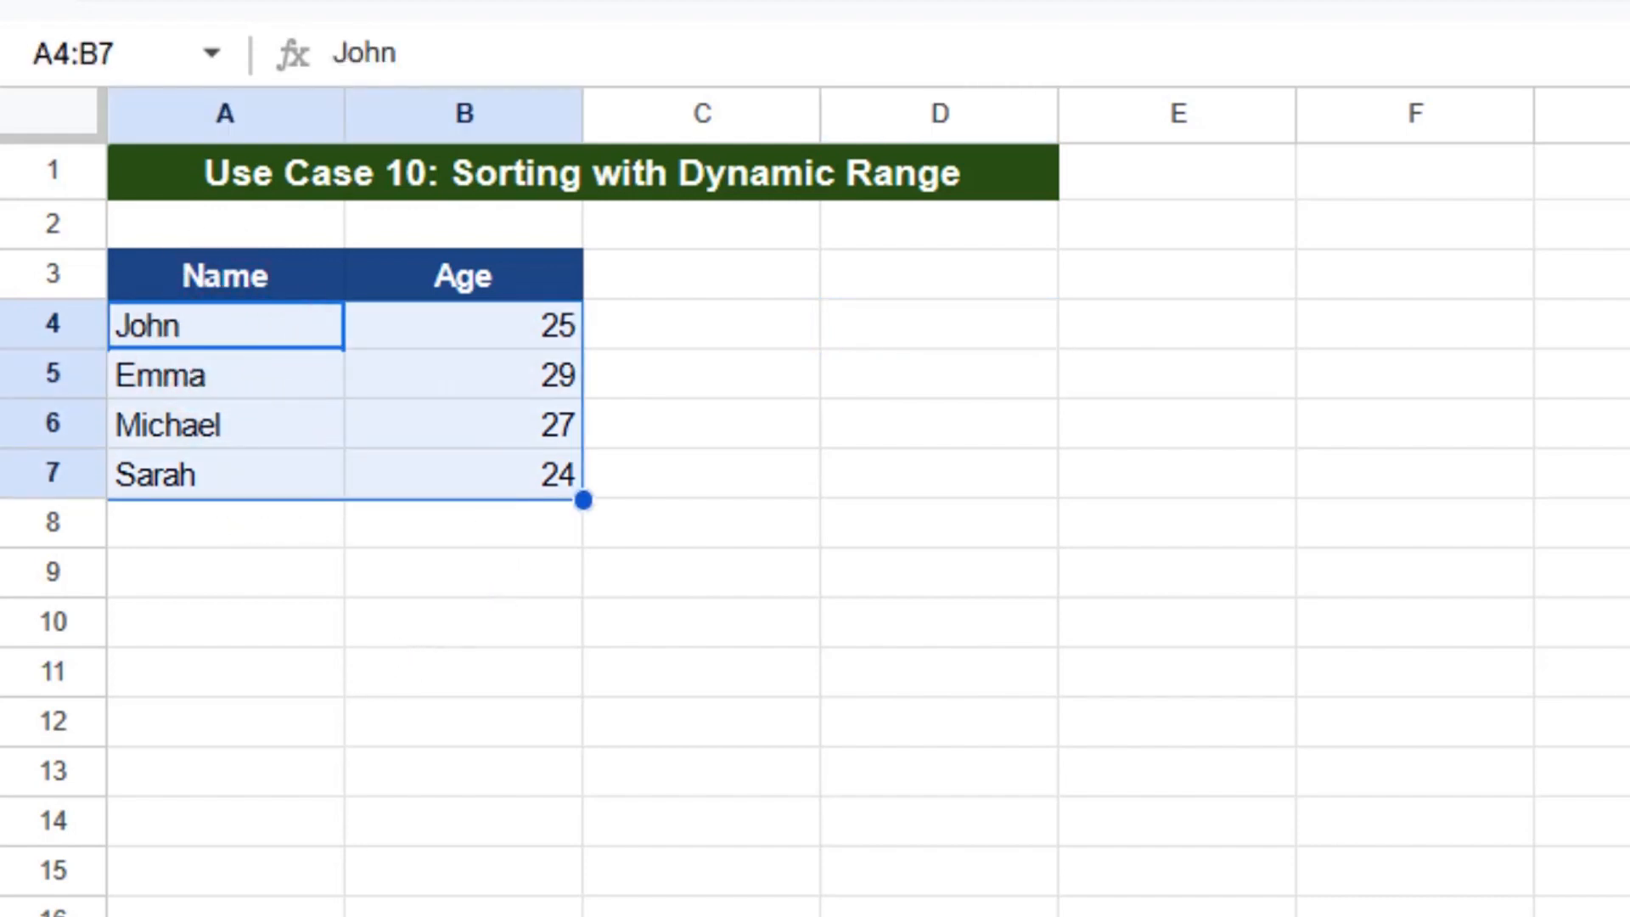
click(208, 902)
click(886, 320)
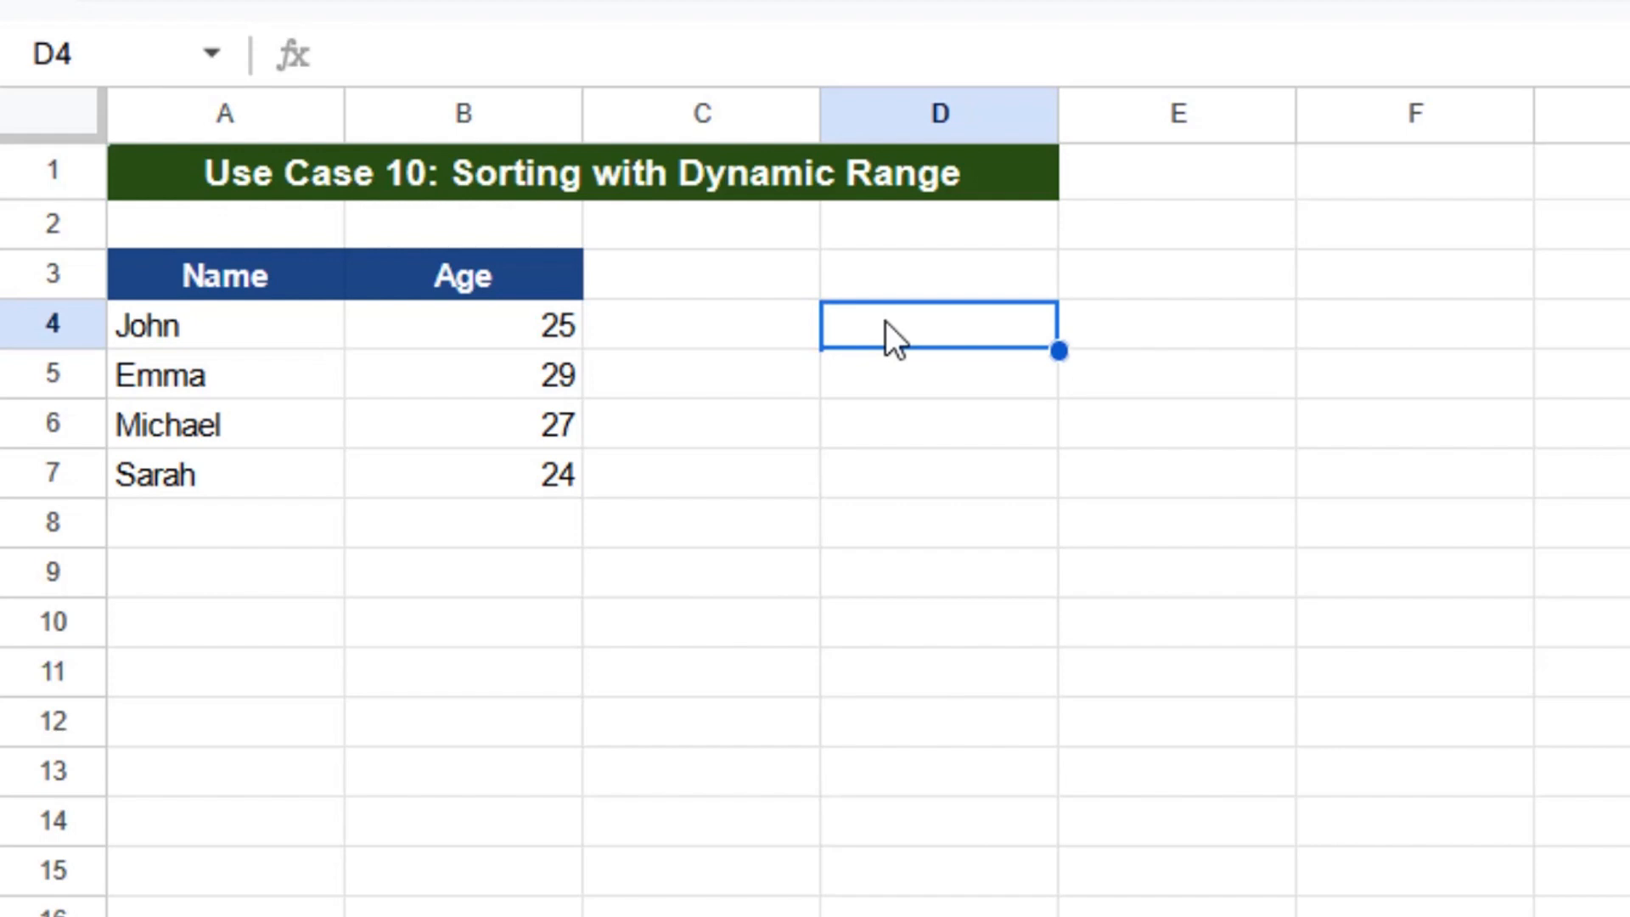
text(=sort)
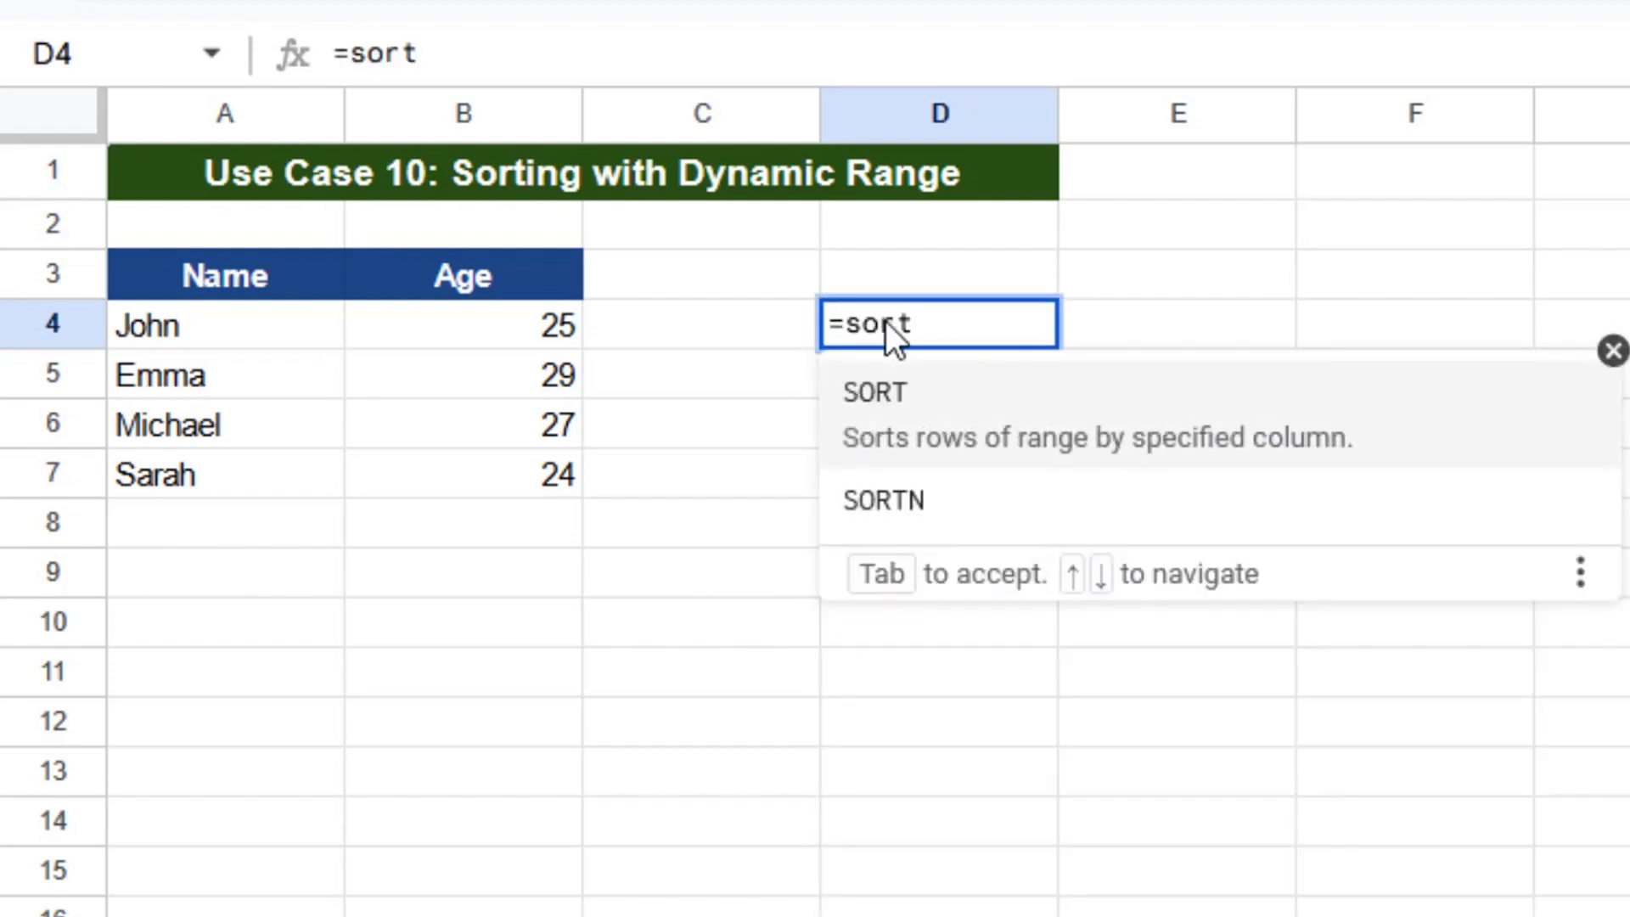
key(Tab)
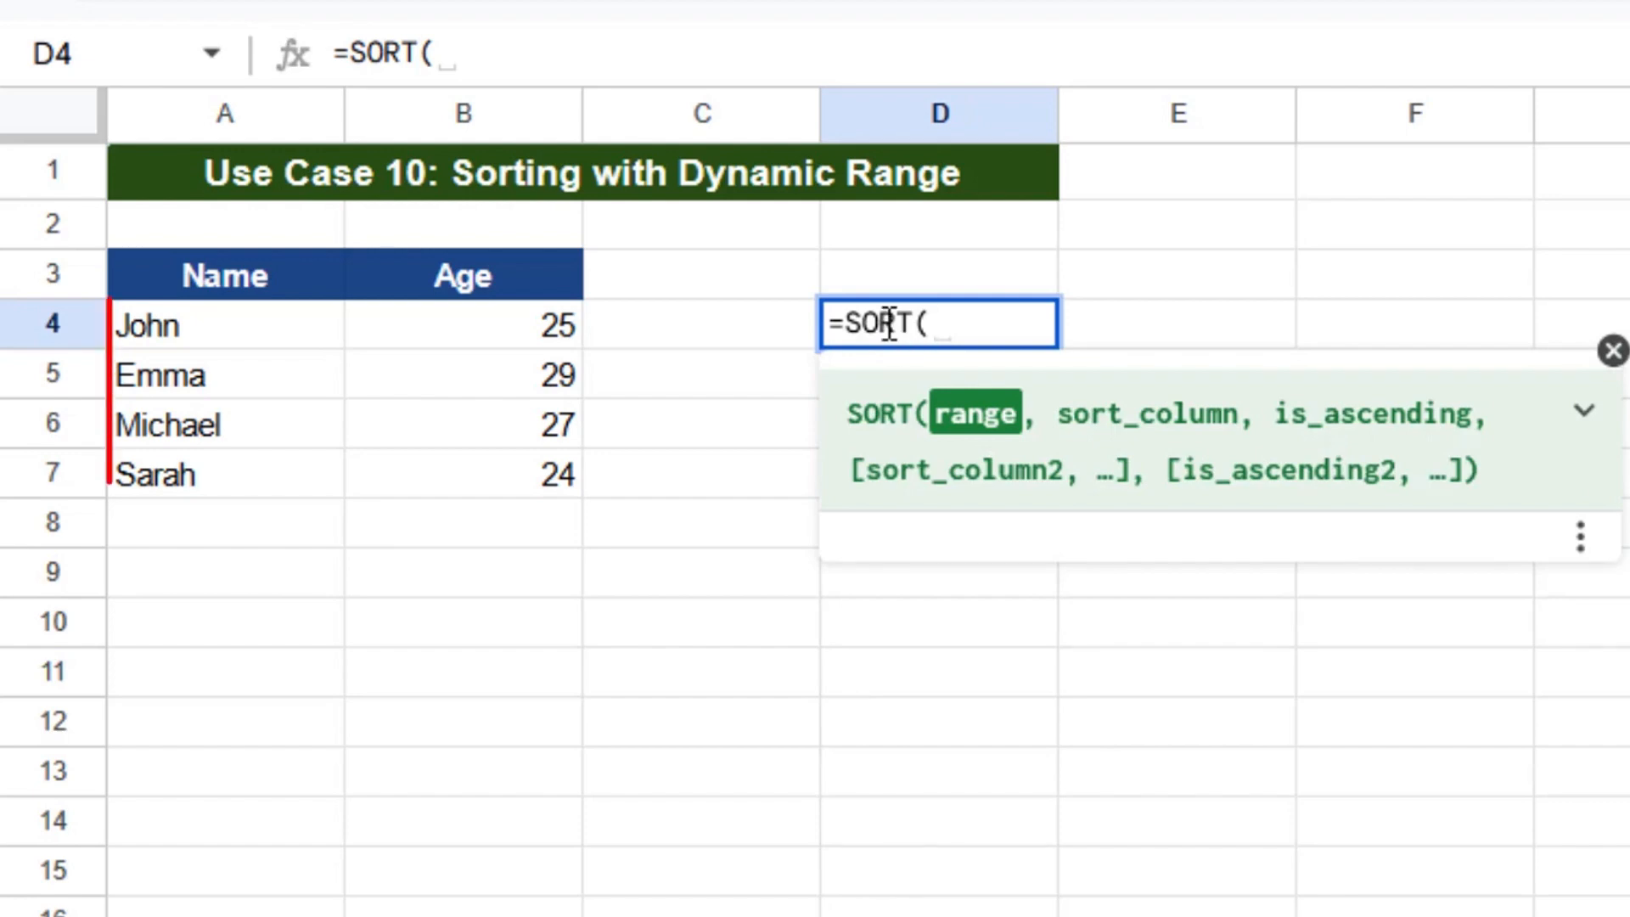
click(226, 331)
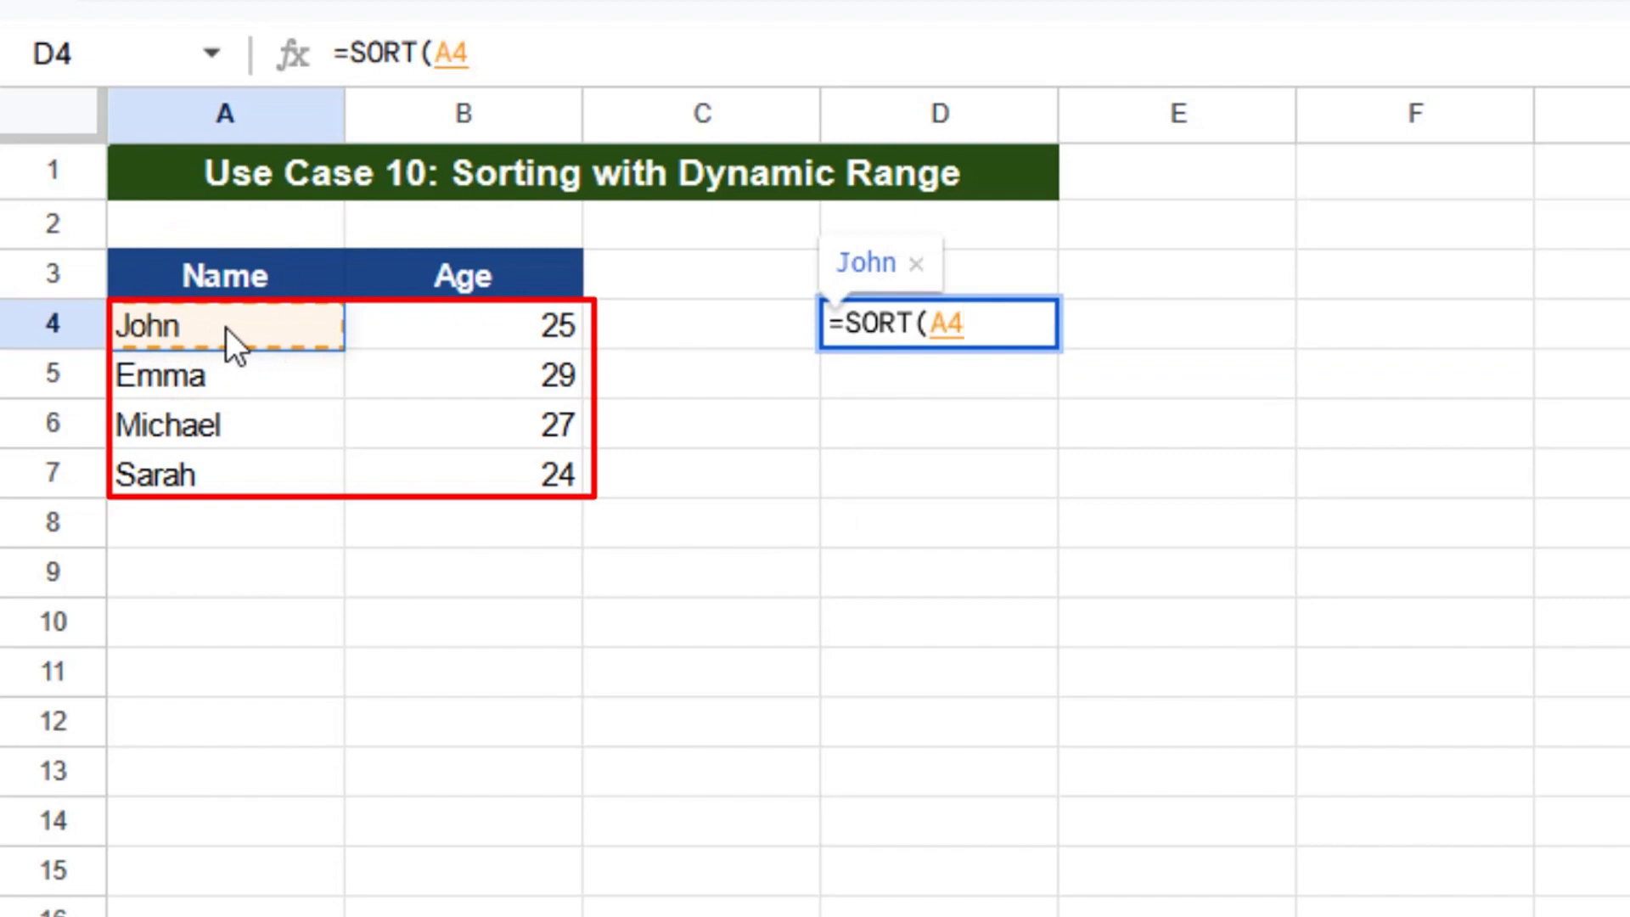
drag(225, 328, 473, 479)
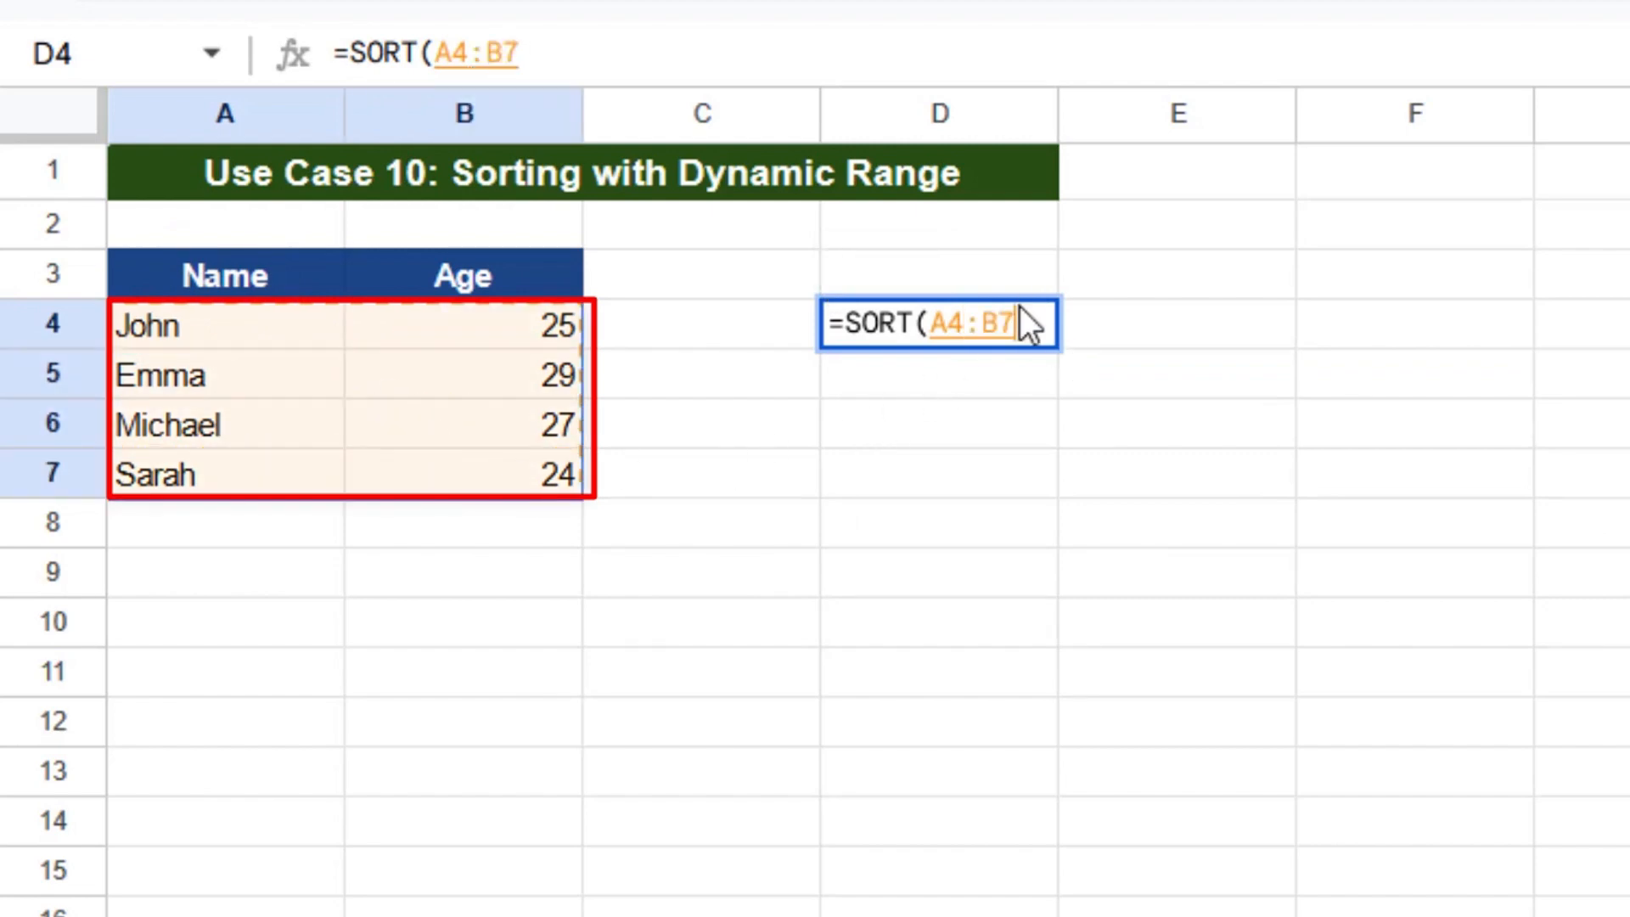
key(BackSpace)
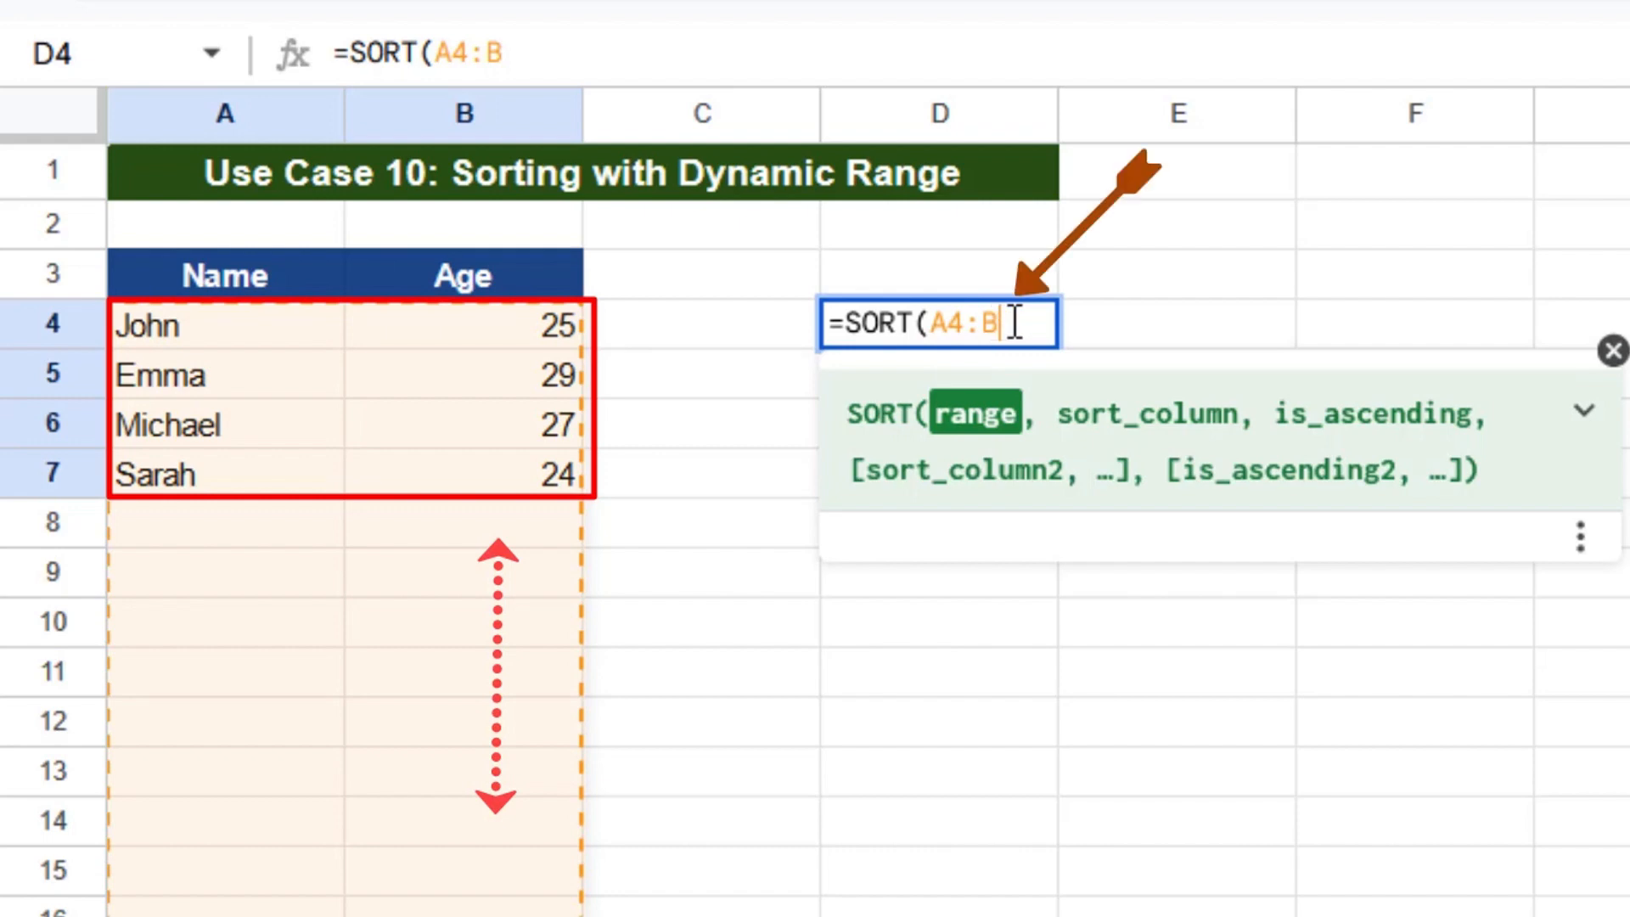
Step: Complete the D4 formula as =SORT(A4:B,2,true) to sort the data by age in ascending order
text(, )
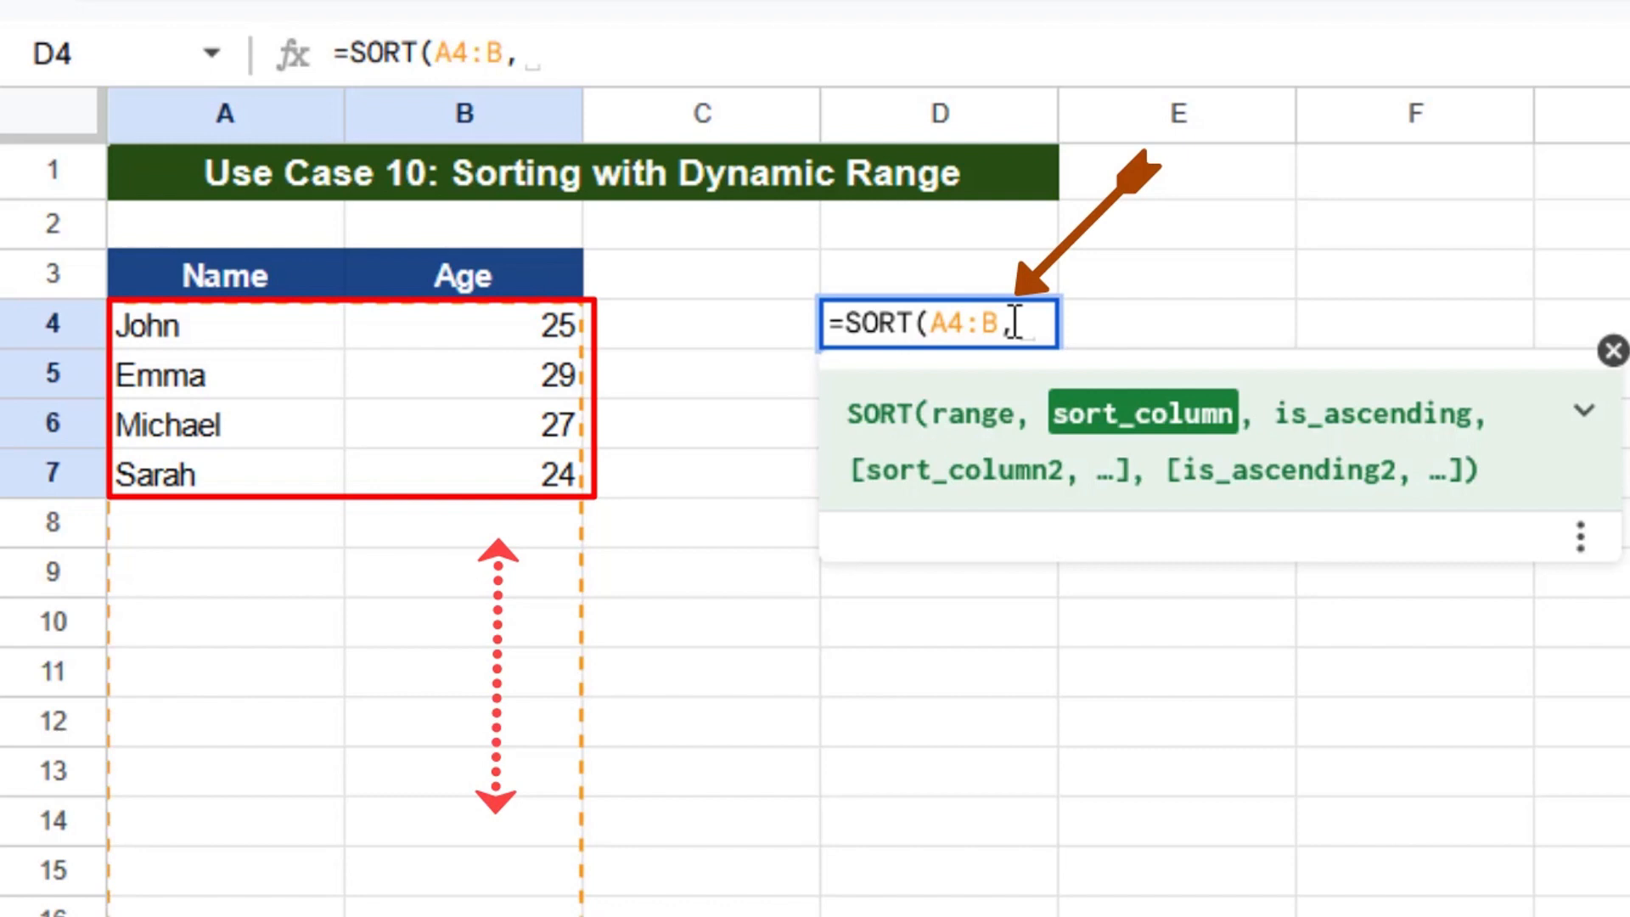
text(2)
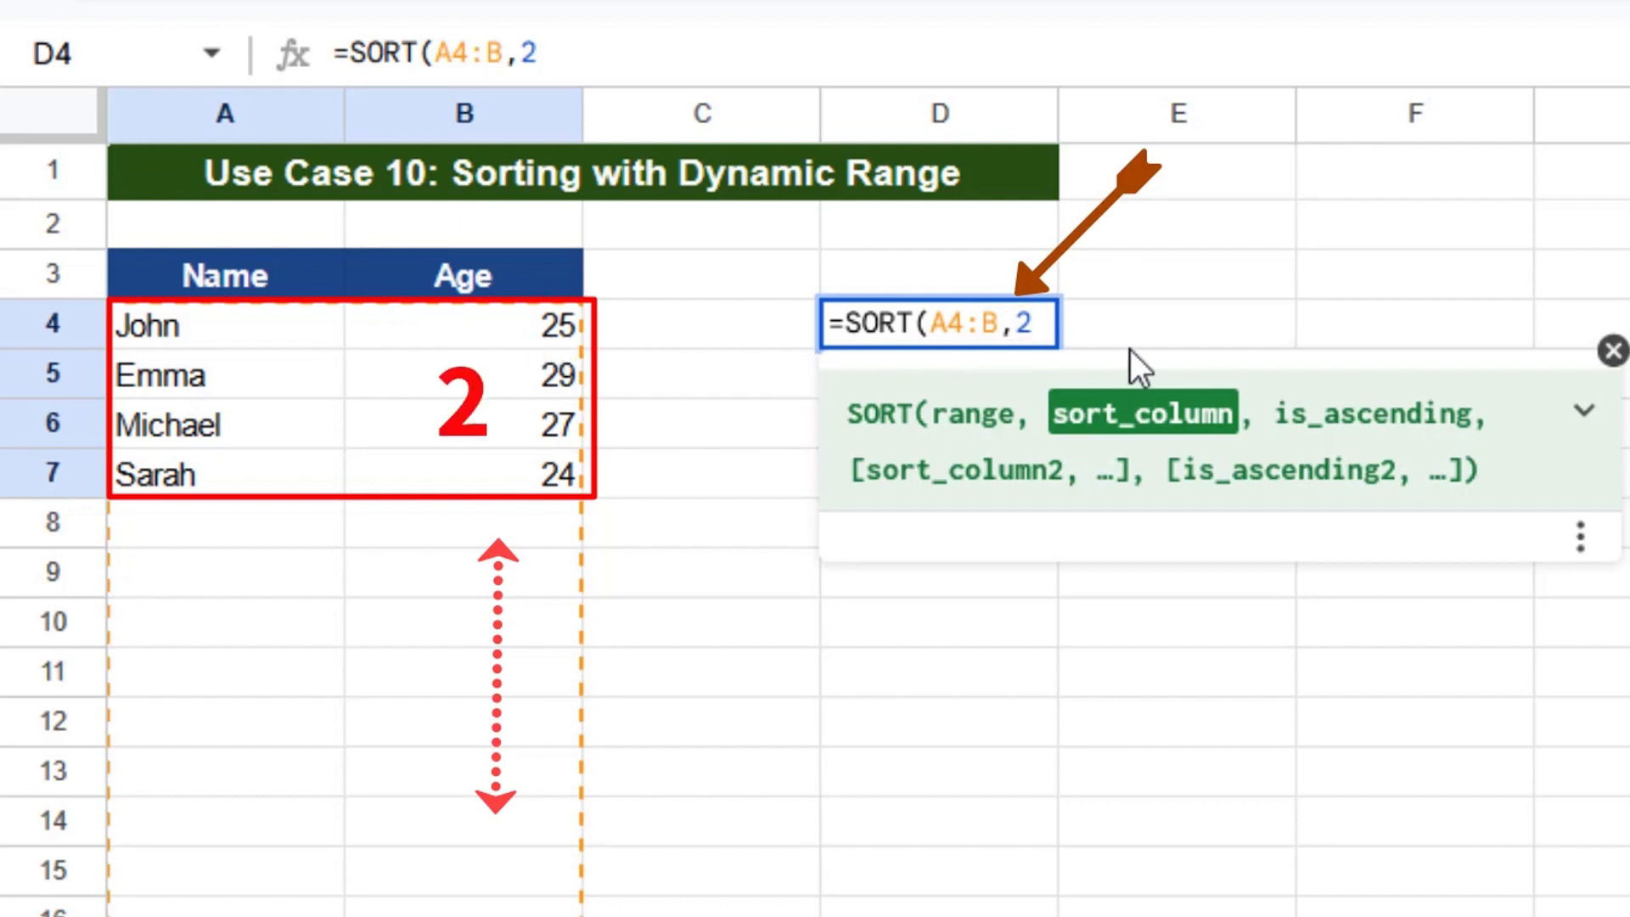
text(,)
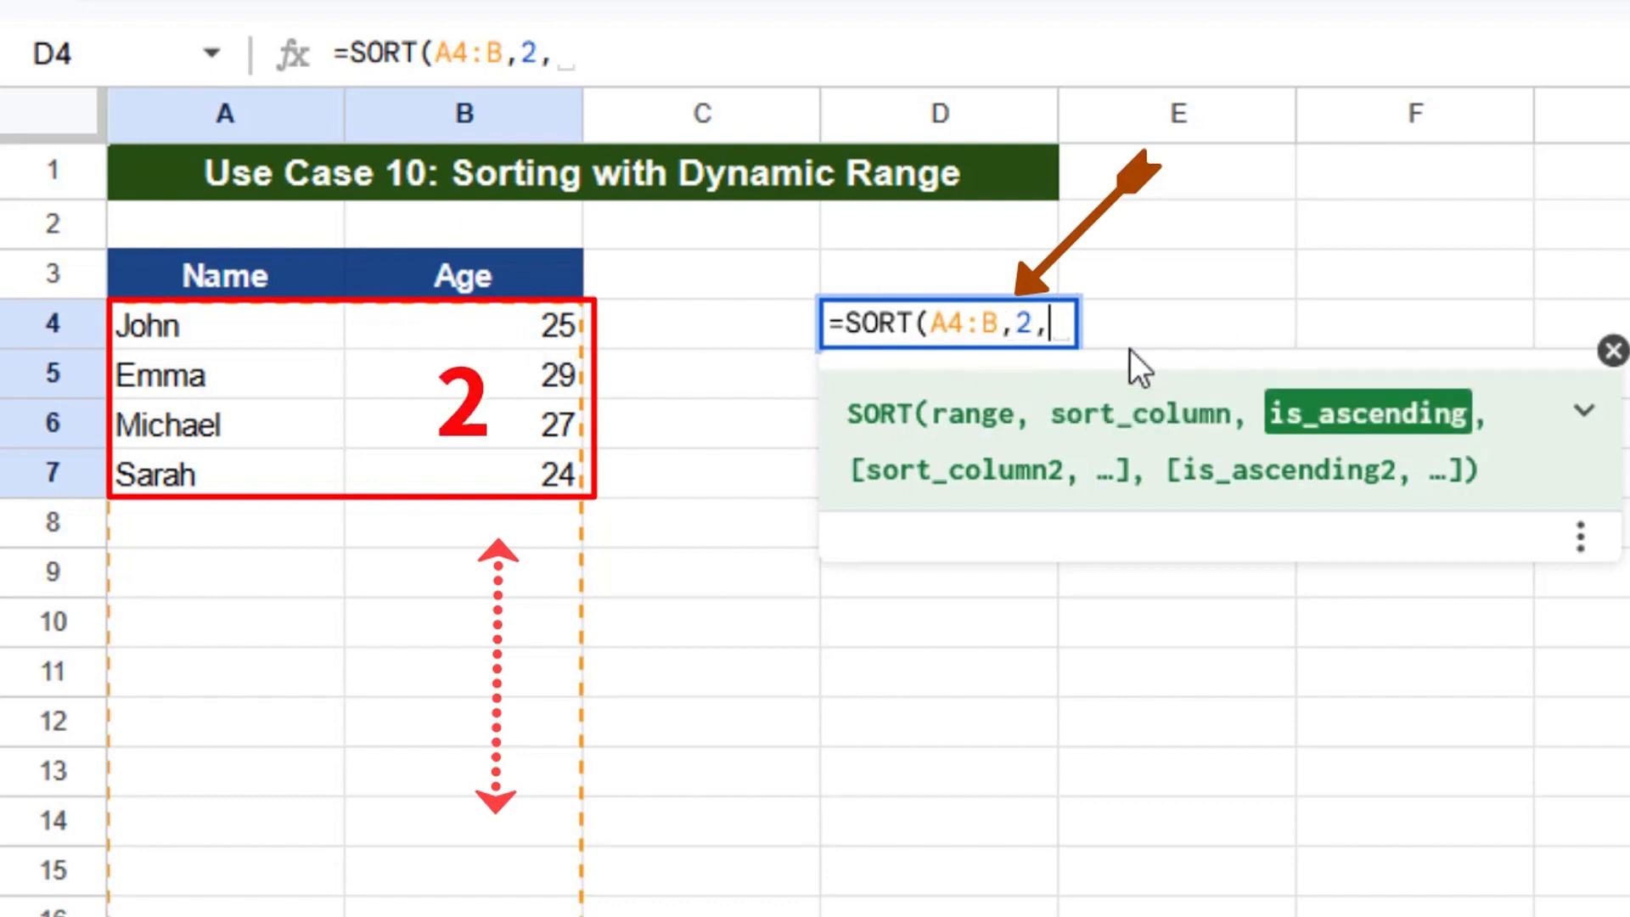
text(true)
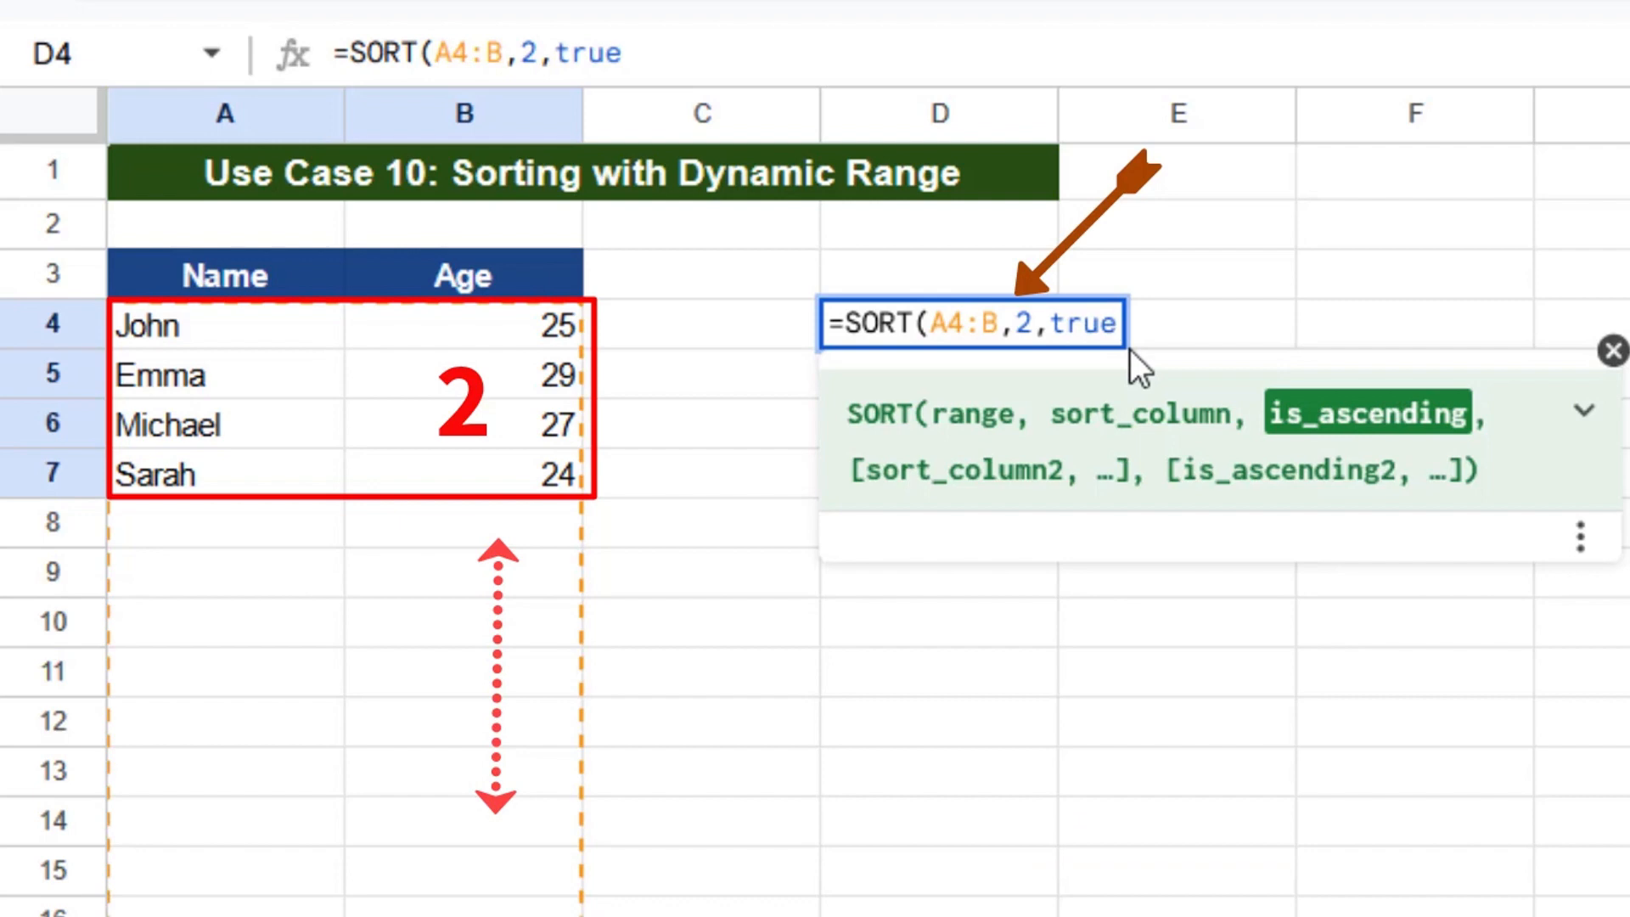
text())
key(Return)
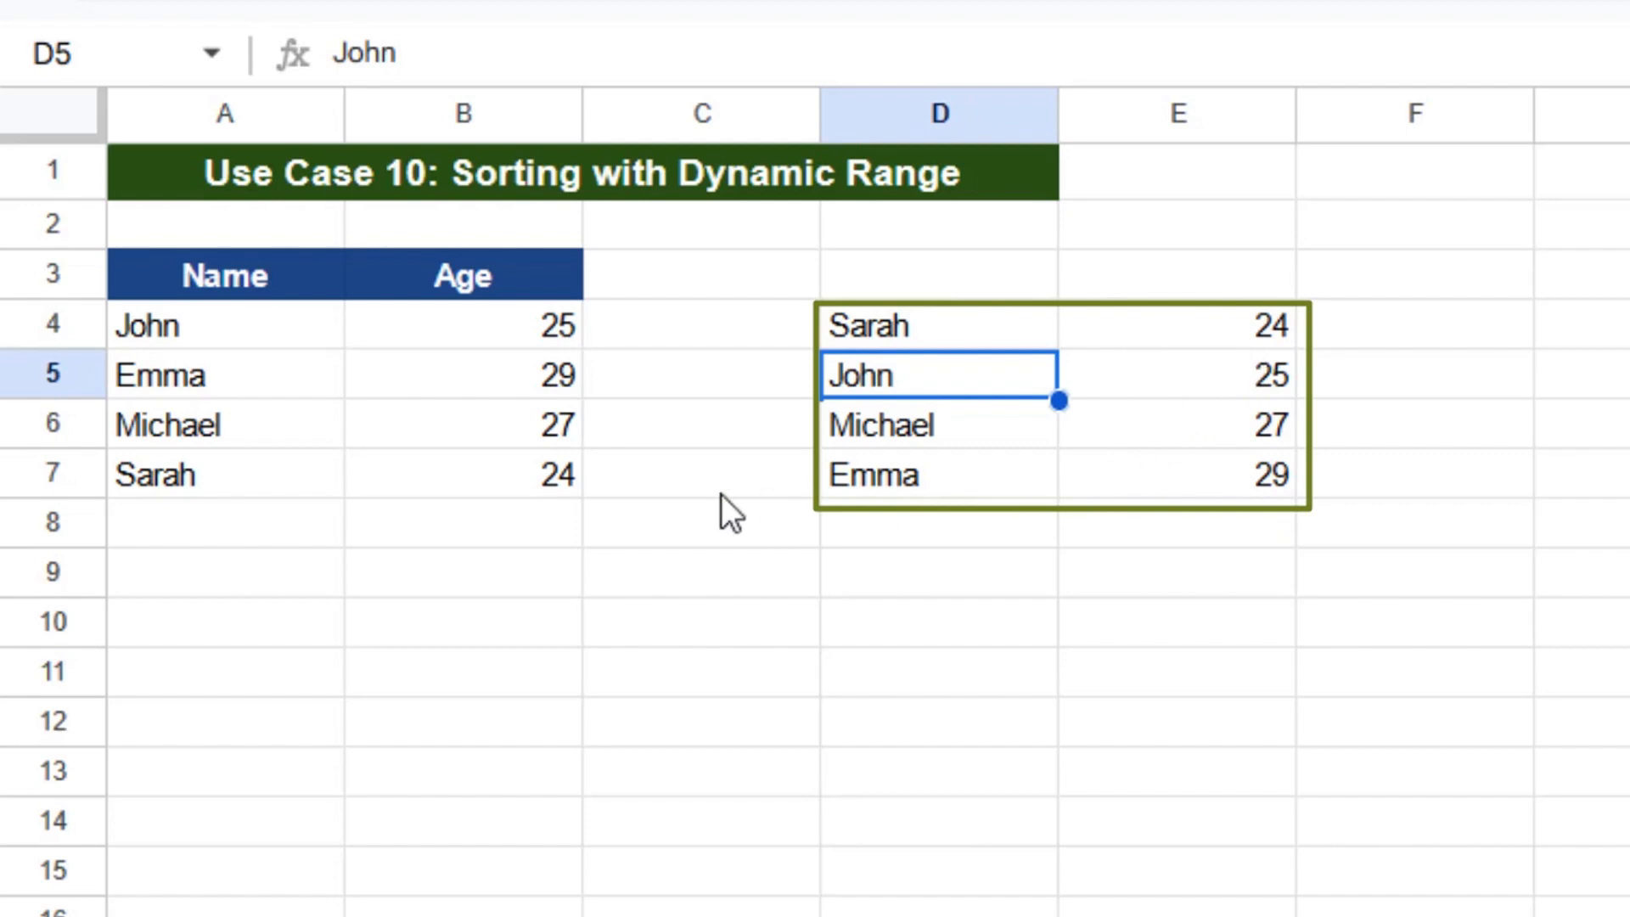
Step: Add a new record in row 8 of the source table, with a first name in A8 and age 55 in B8
click(185, 518)
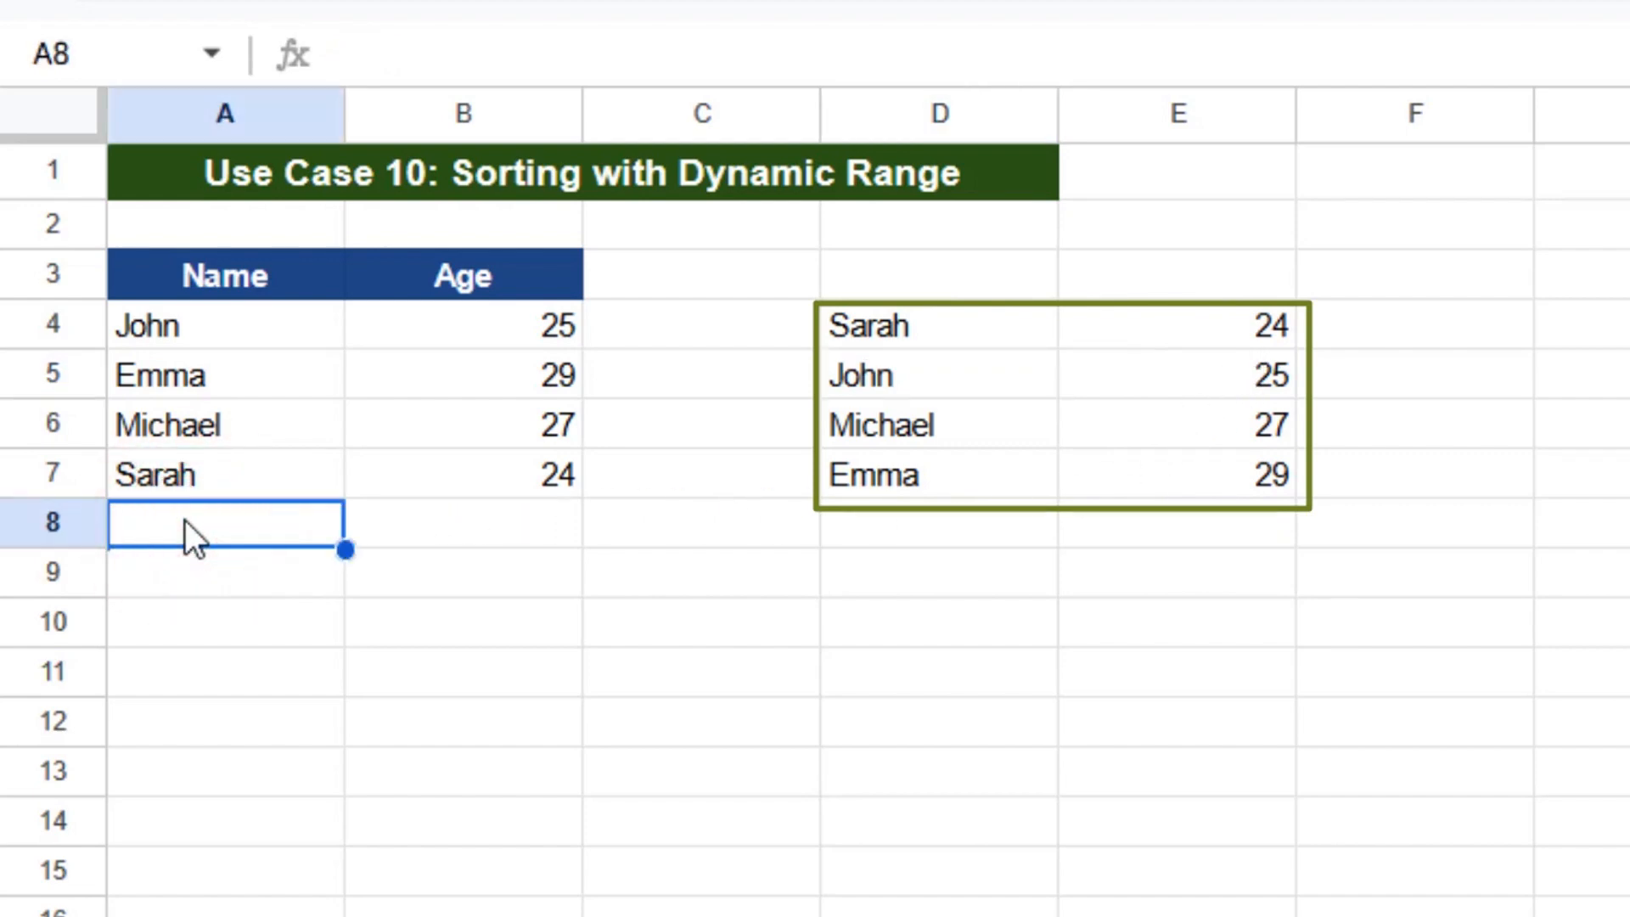
text(imran)
key(Tab)
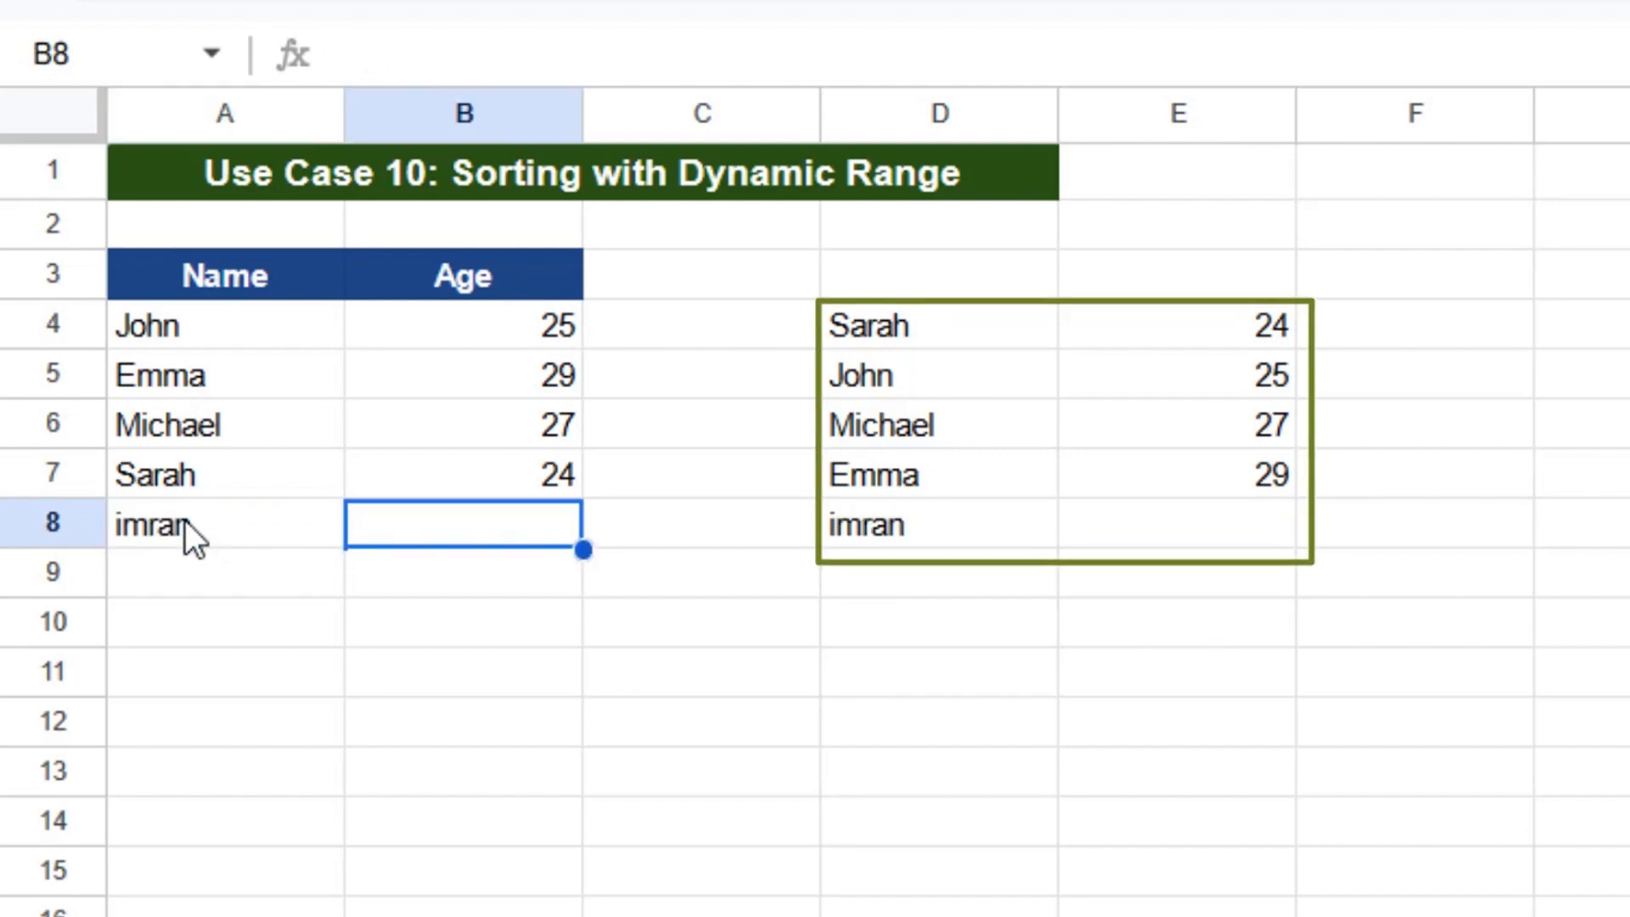
text(55)
key(Return)
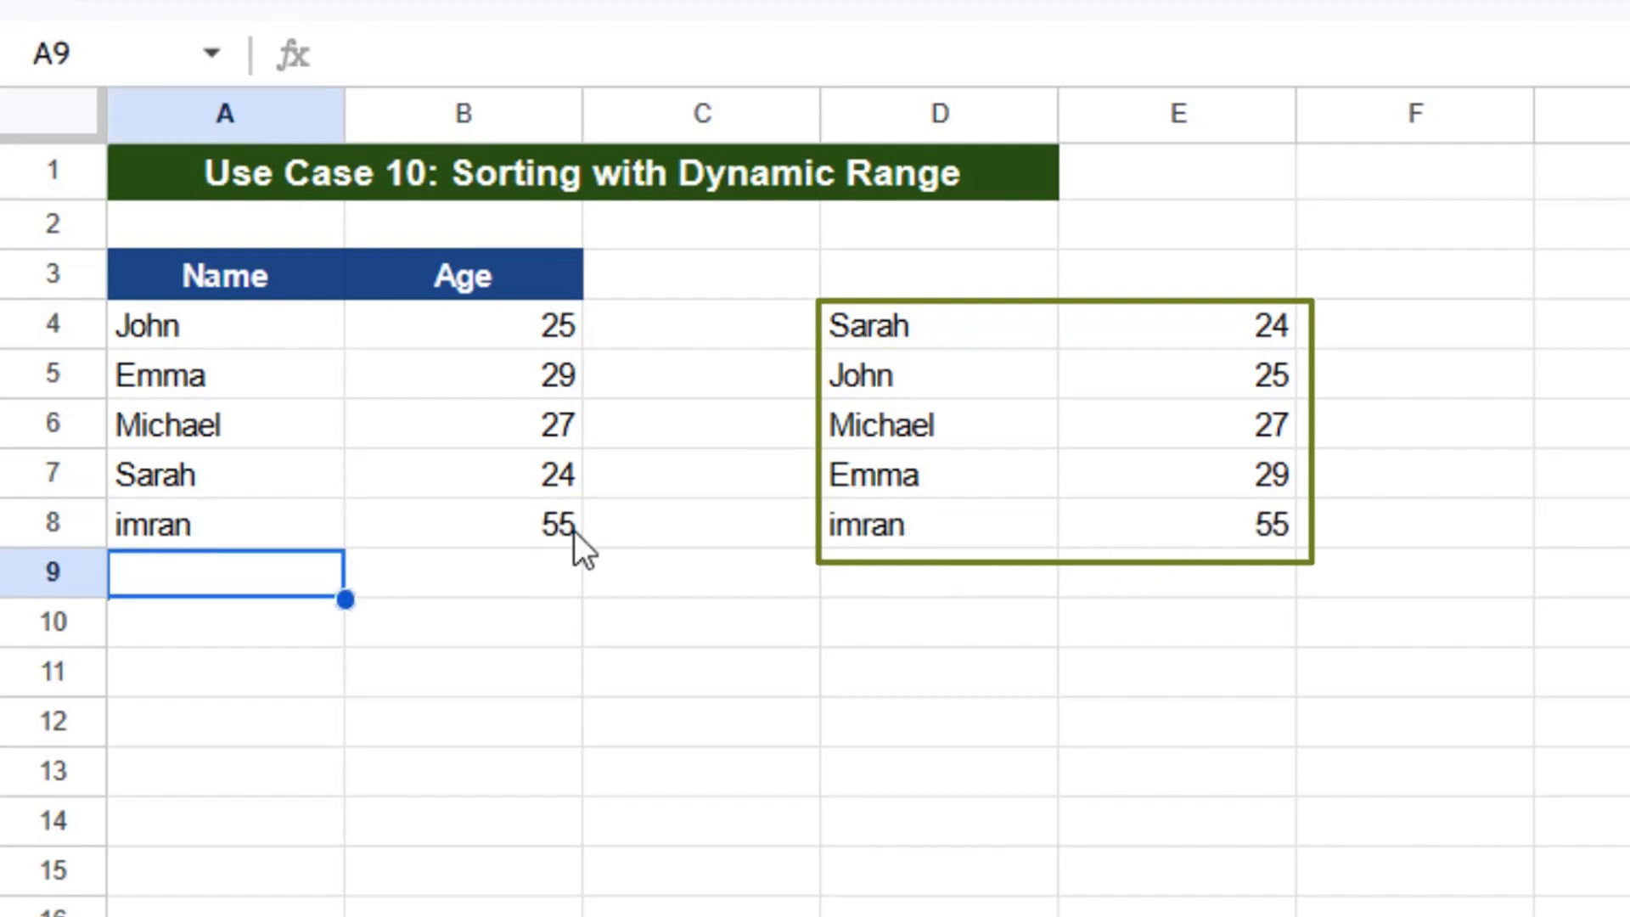
Step: Examine the open-ended range in the D4 SORT formula against the source columns, leaving the formula as it is
click(938, 340)
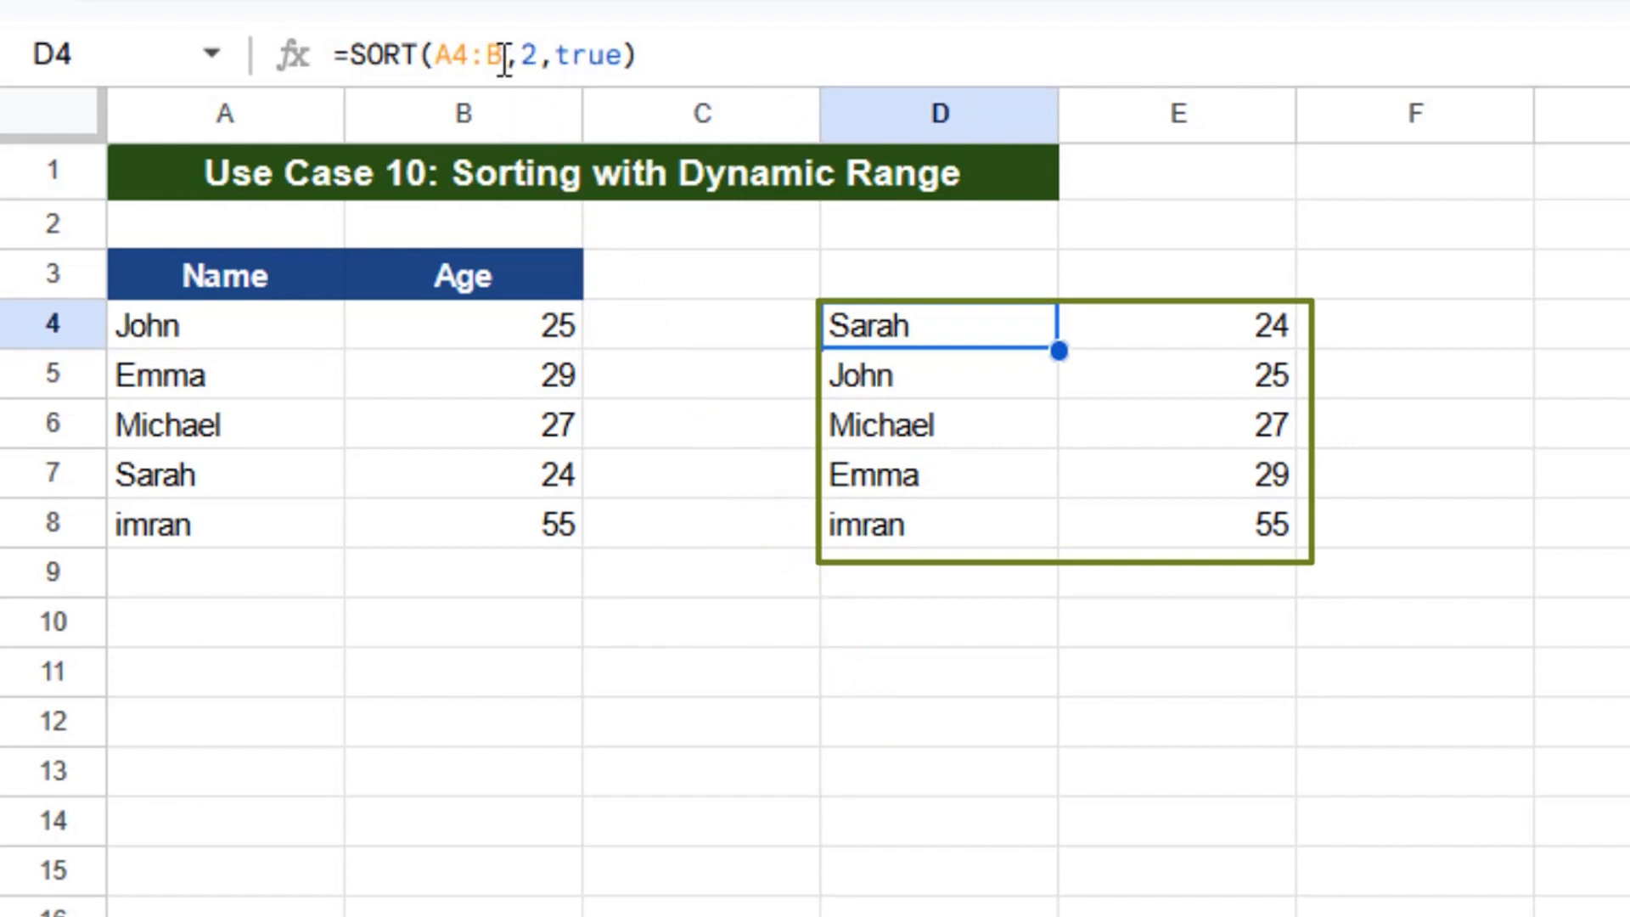
click(859, 327)
double_click(859, 328)
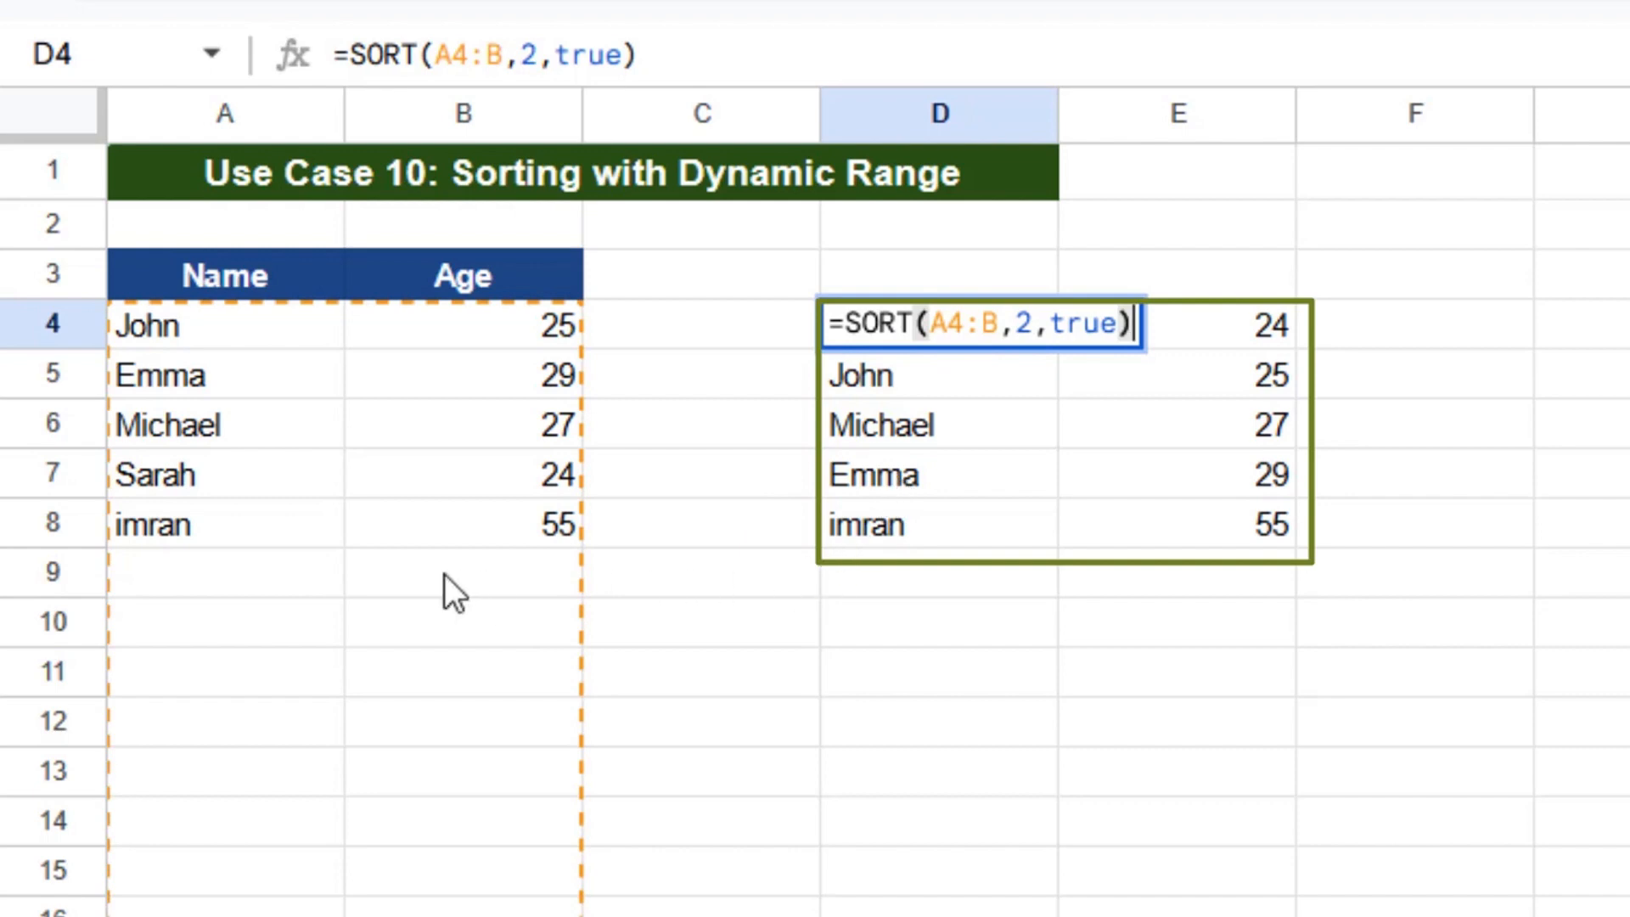
click(289, 574)
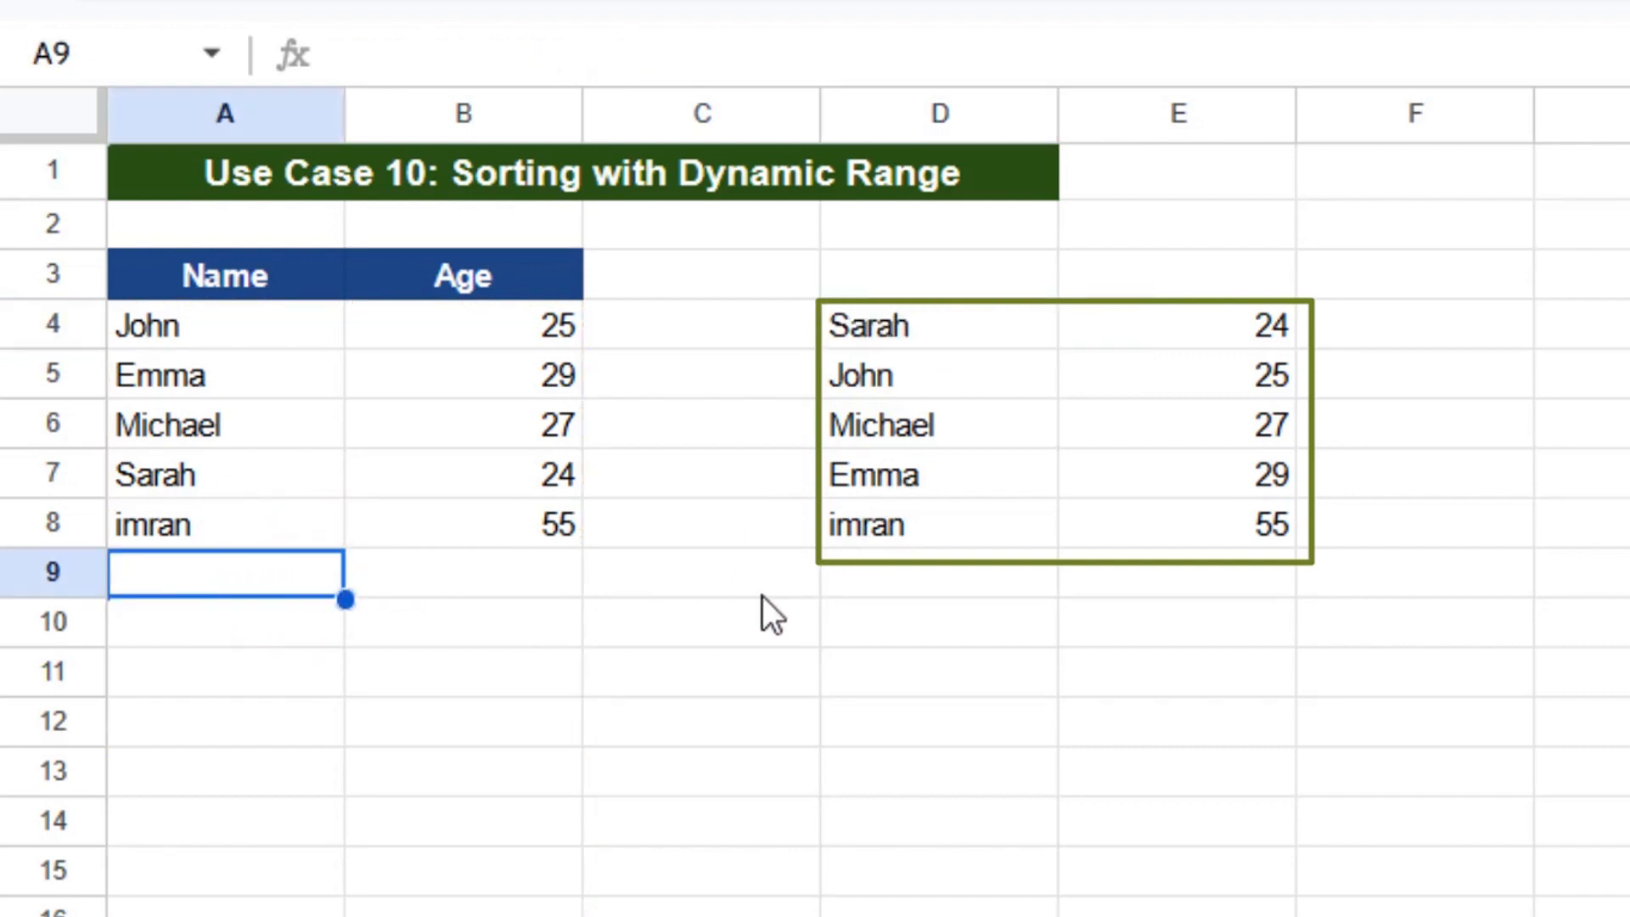